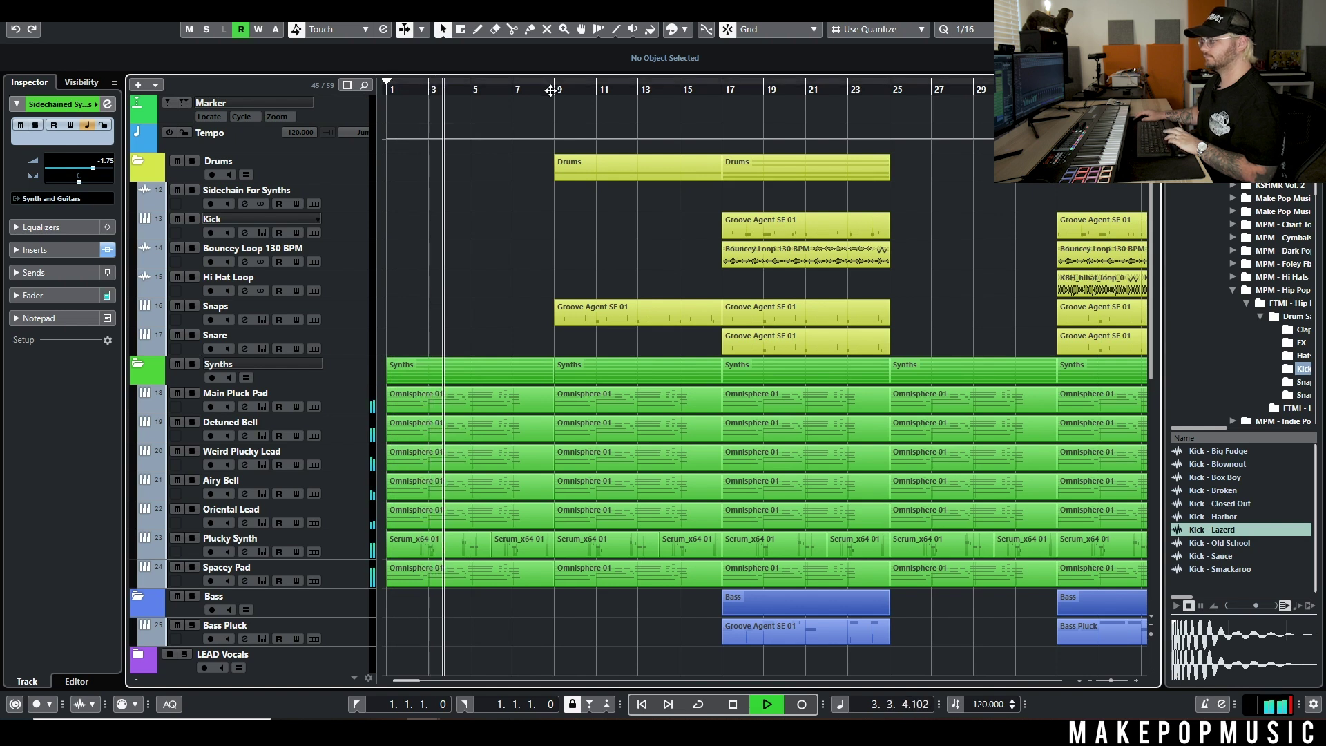
# Step: Play the arrangement from around bar 9 to hear the synths together with the snaps
pyautogui.press('space')
pyautogui.click(552, 90)
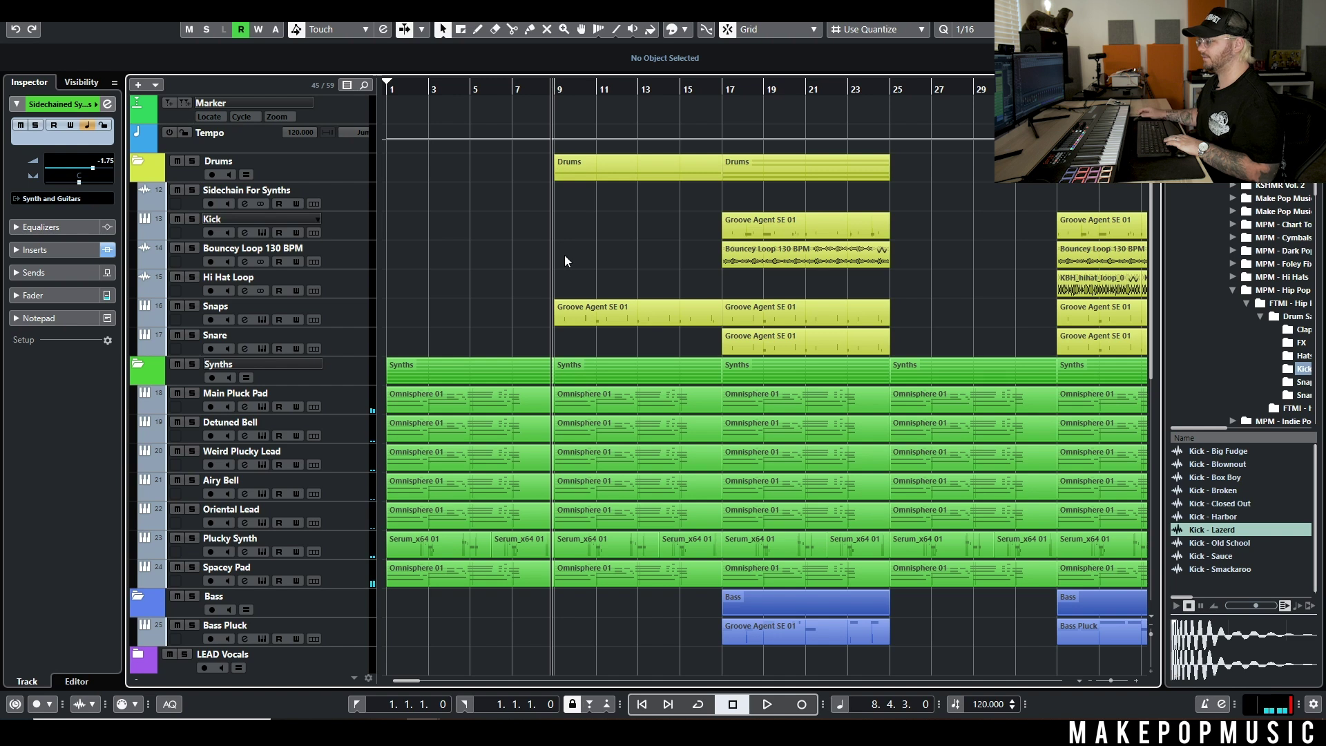
pyautogui.press('space')
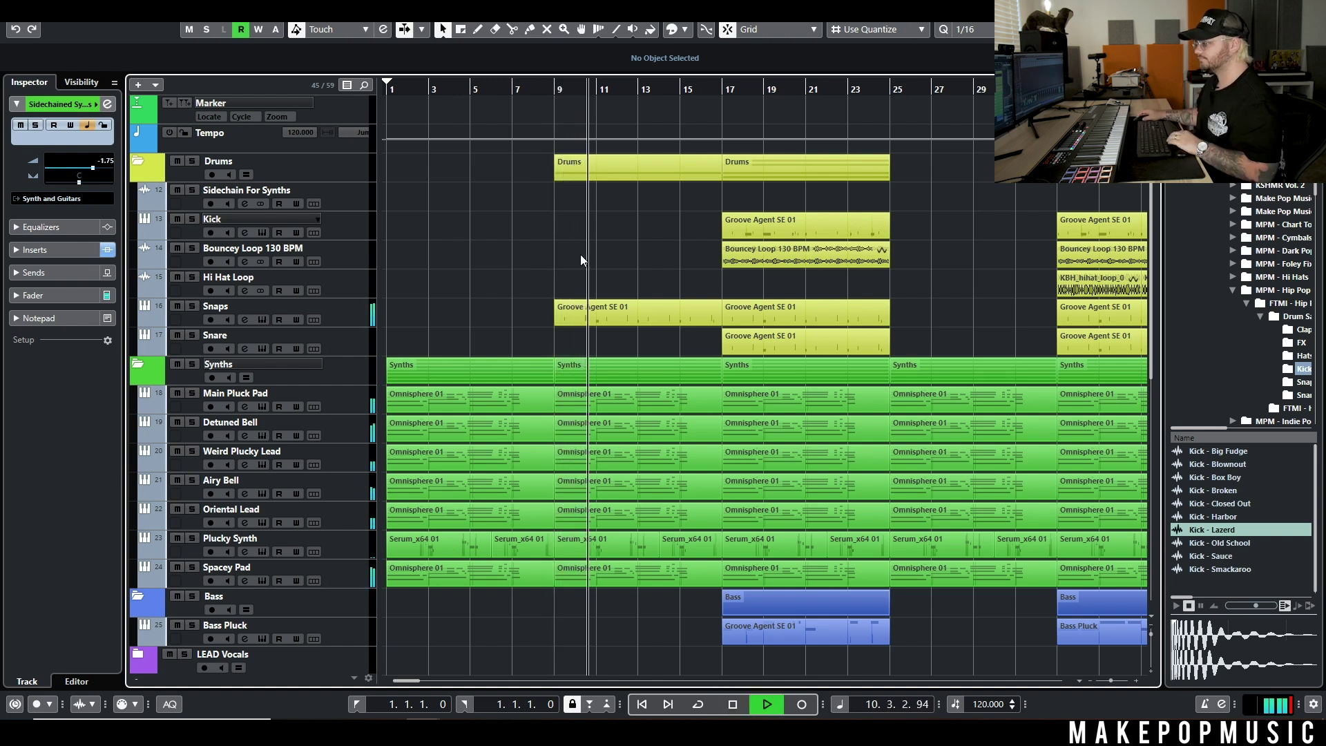
pyautogui.press('space')
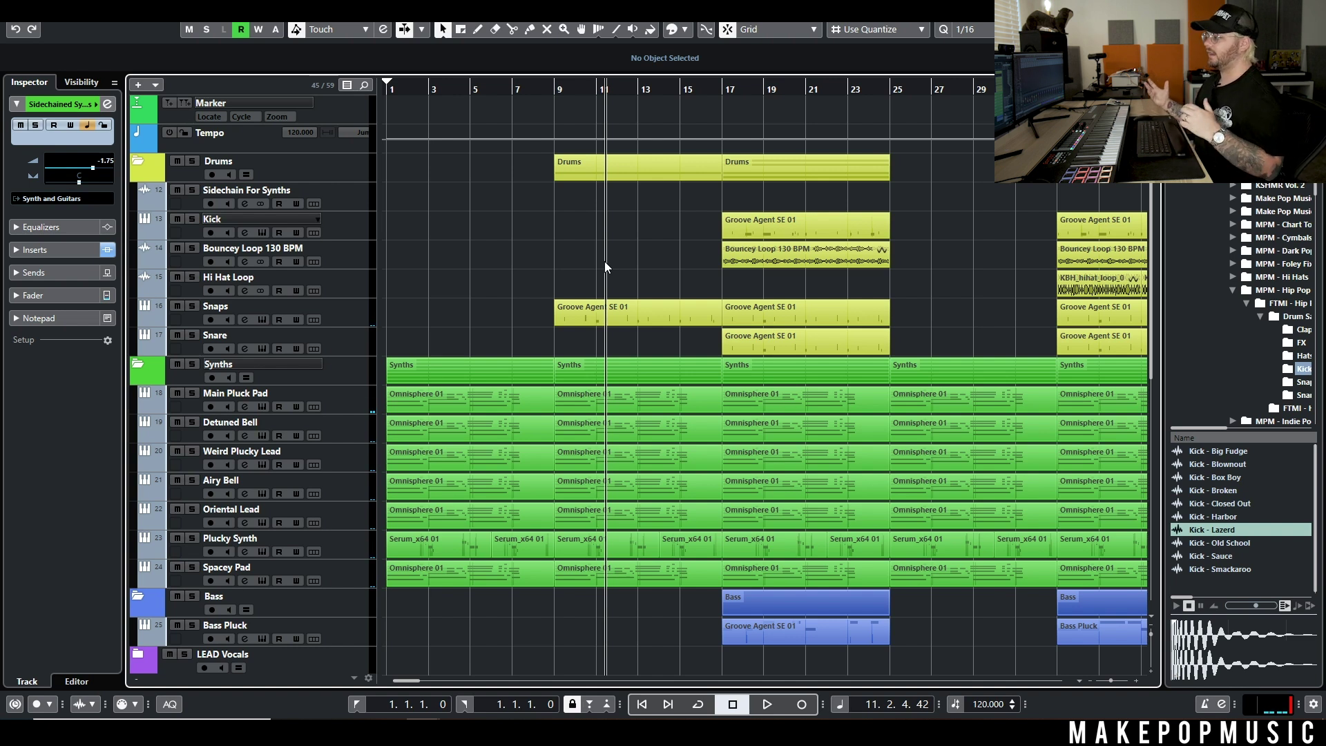
pyautogui.moveTo(926, 205); pyautogui.dragTo(812, 335)
pyautogui.click(621, 280)
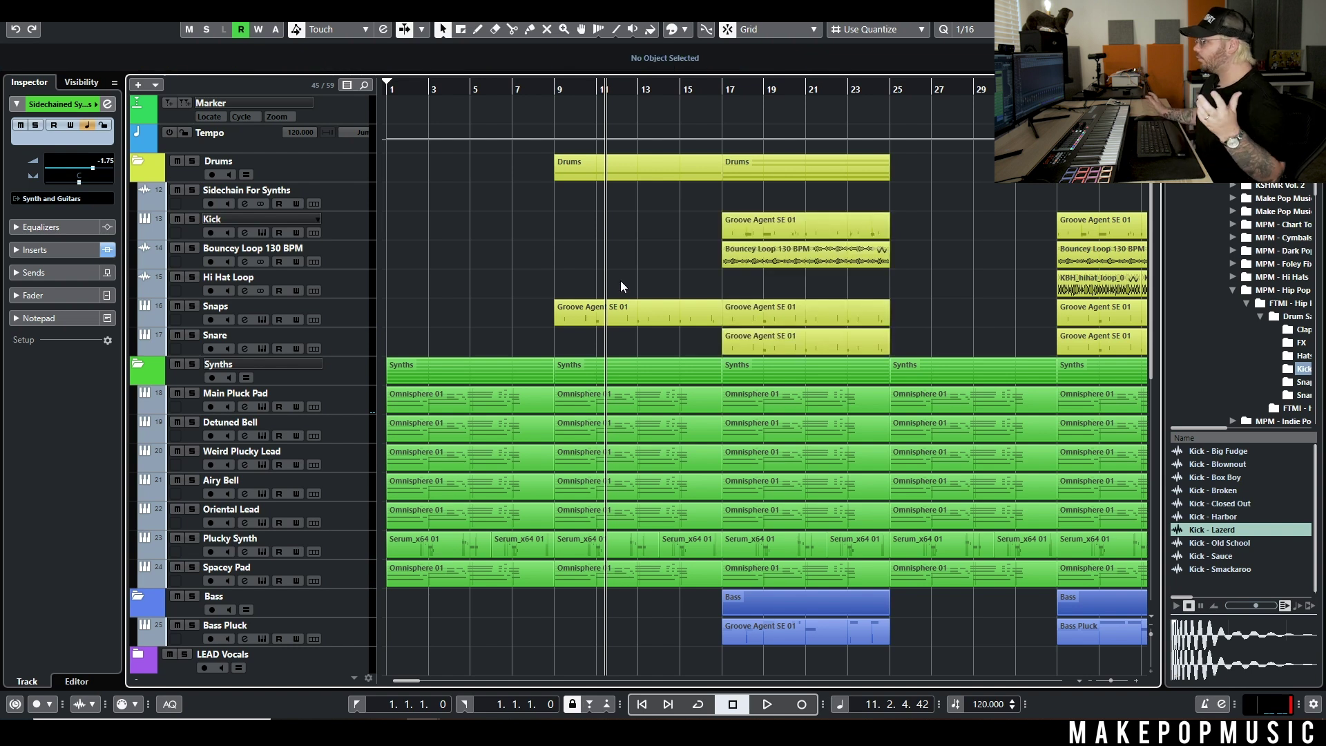
pyautogui.keyDown('ctrl'); pyautogui.scroll(3, 658, 525); pyautogui.keyUp('ctrl')
pyautogui.scroll(-15, 631, 497)
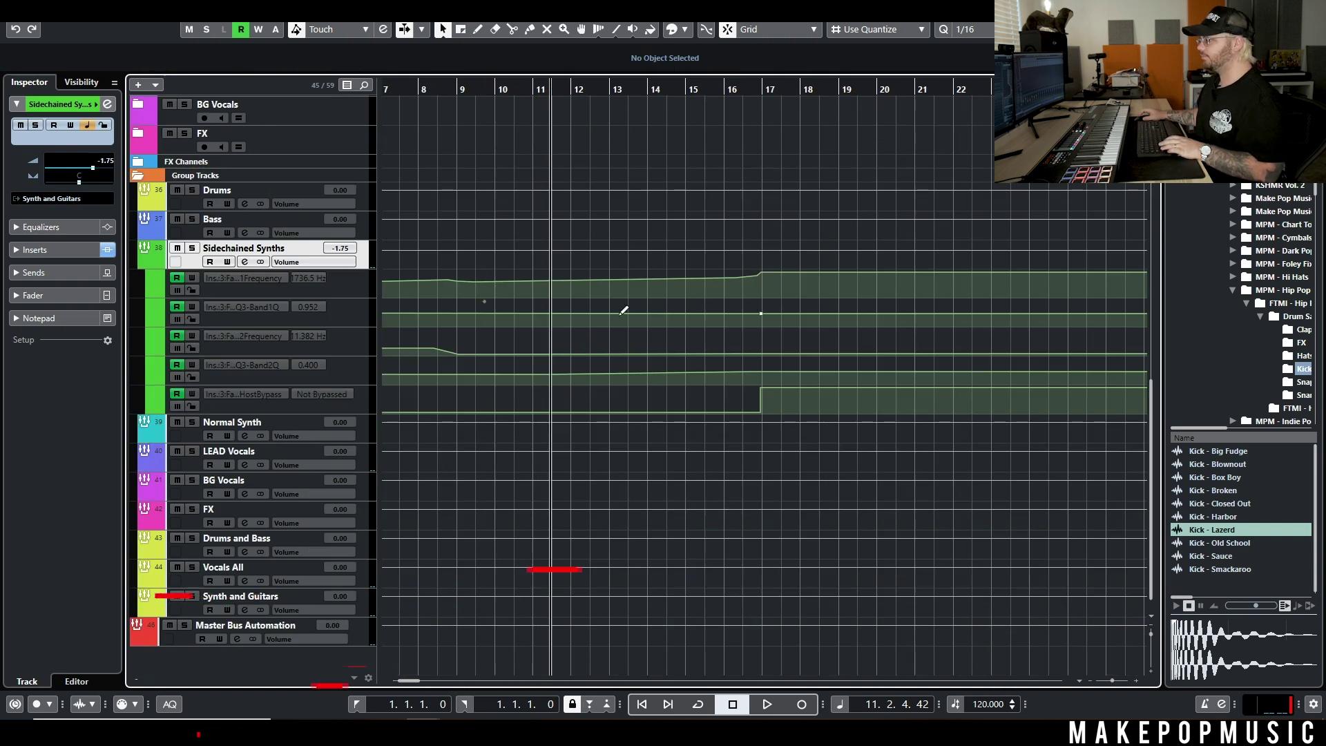
pyautogui.scroll(15, 622, 311)
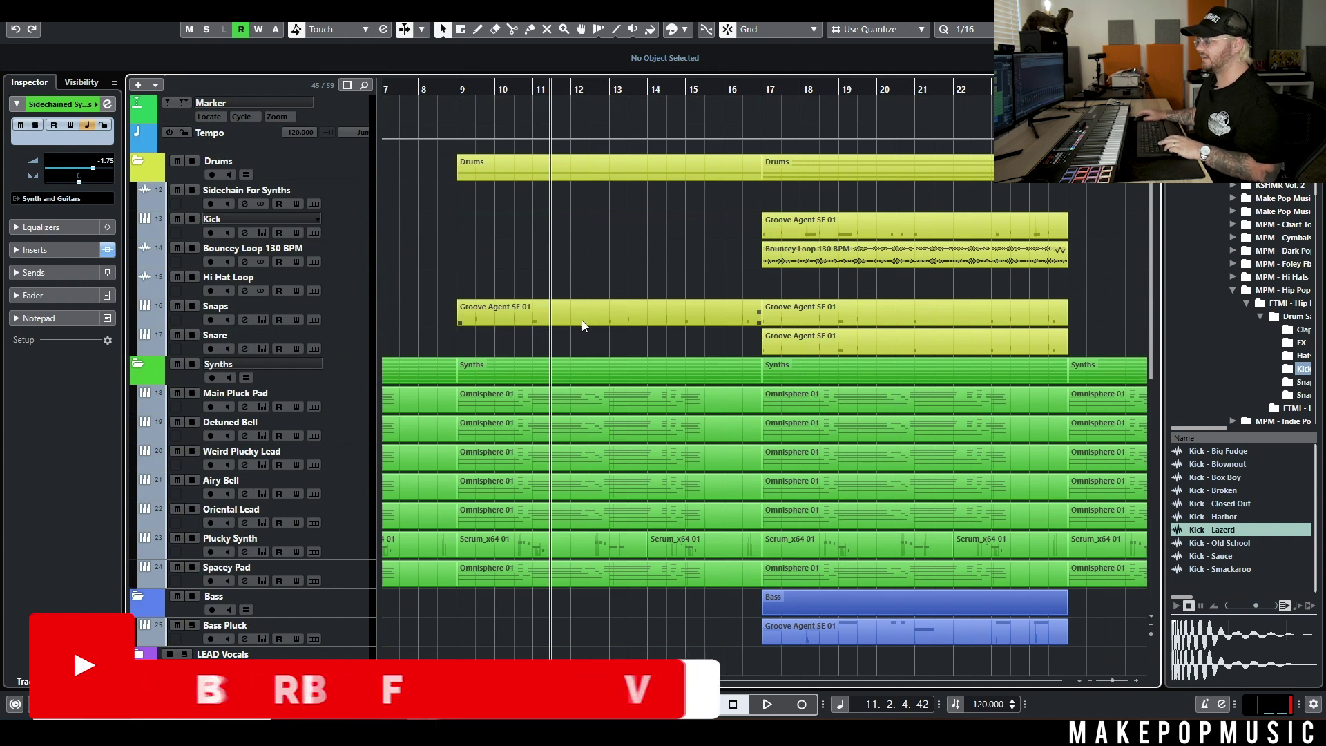
pyautogui.keyDown('ctrl'); pyautogui.scroll(-3, 565, 342); pyautogui.keyUp('ctrl')
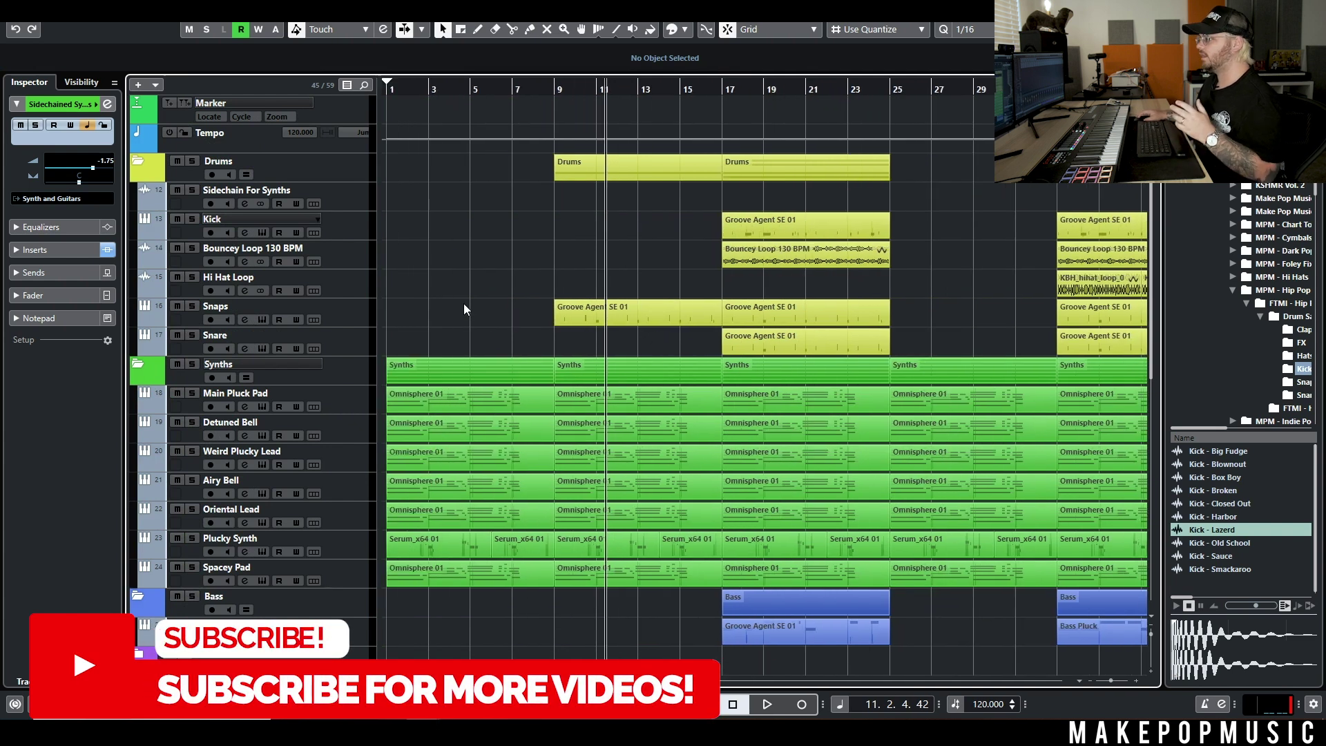
# Step: Remove the Sidechain For Synths track from the Drums folder
pyautogui.rightClick(341, 213)
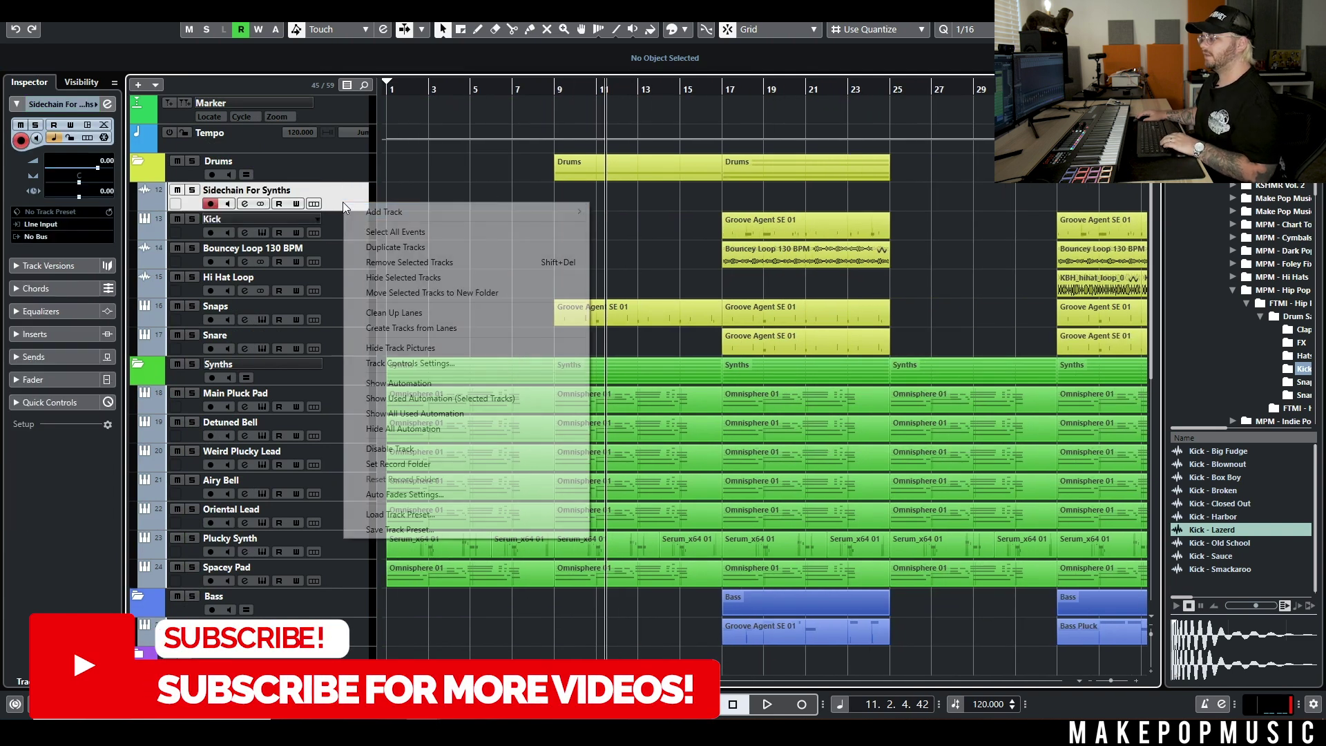
pyautogui.click(384, 246)
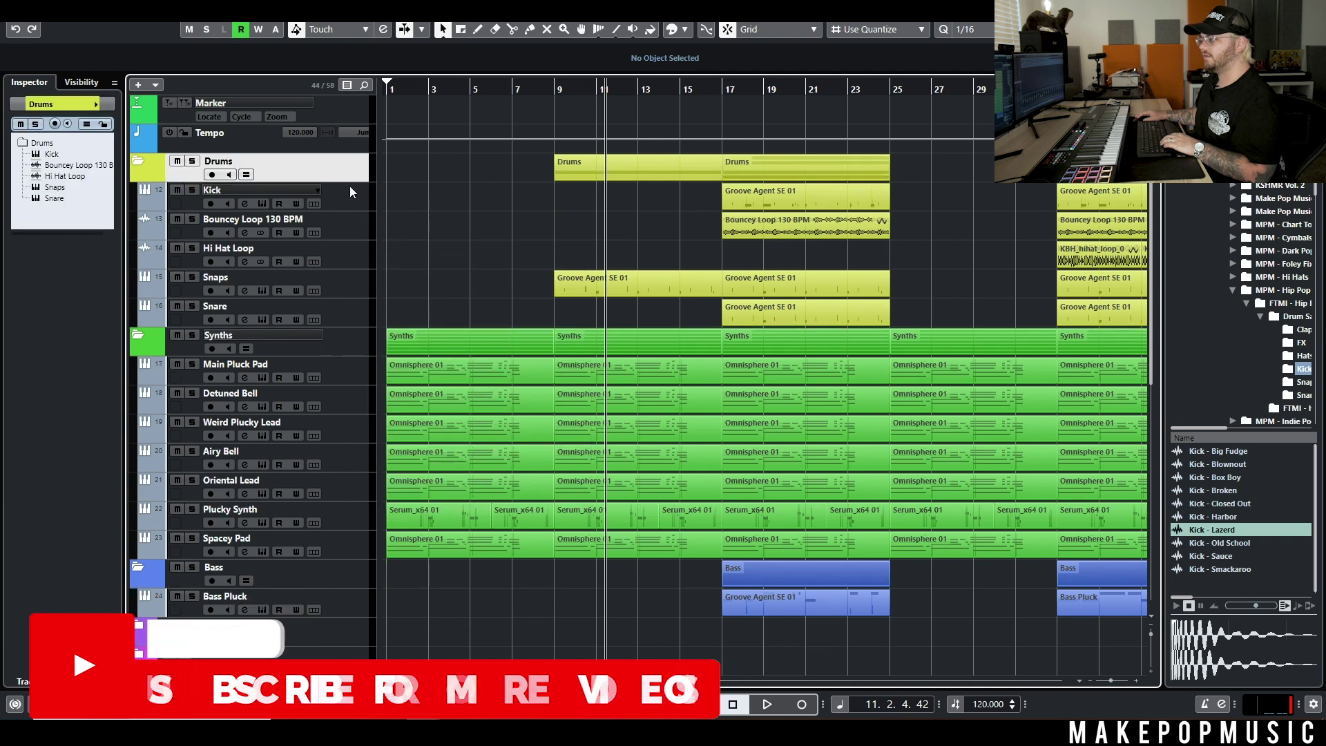
# Step: Add one stereo audio track named Sidechain Trigger to the Drums folder
pyautogui.rightClick(350, 187)
pyautogui.moveTo(387, 196)
pyautogui.click(625, 197)
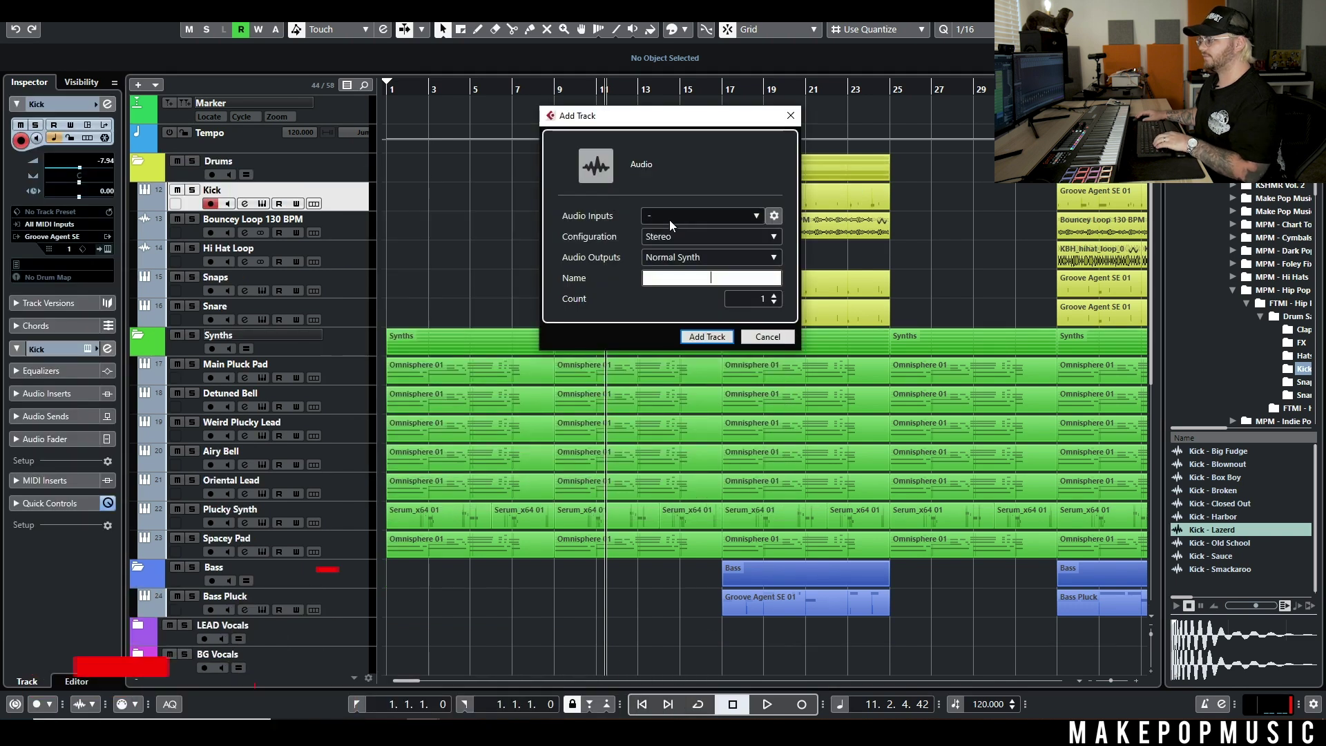
pyautogui.click(674, 221)
pyautogui.click(695, 279)
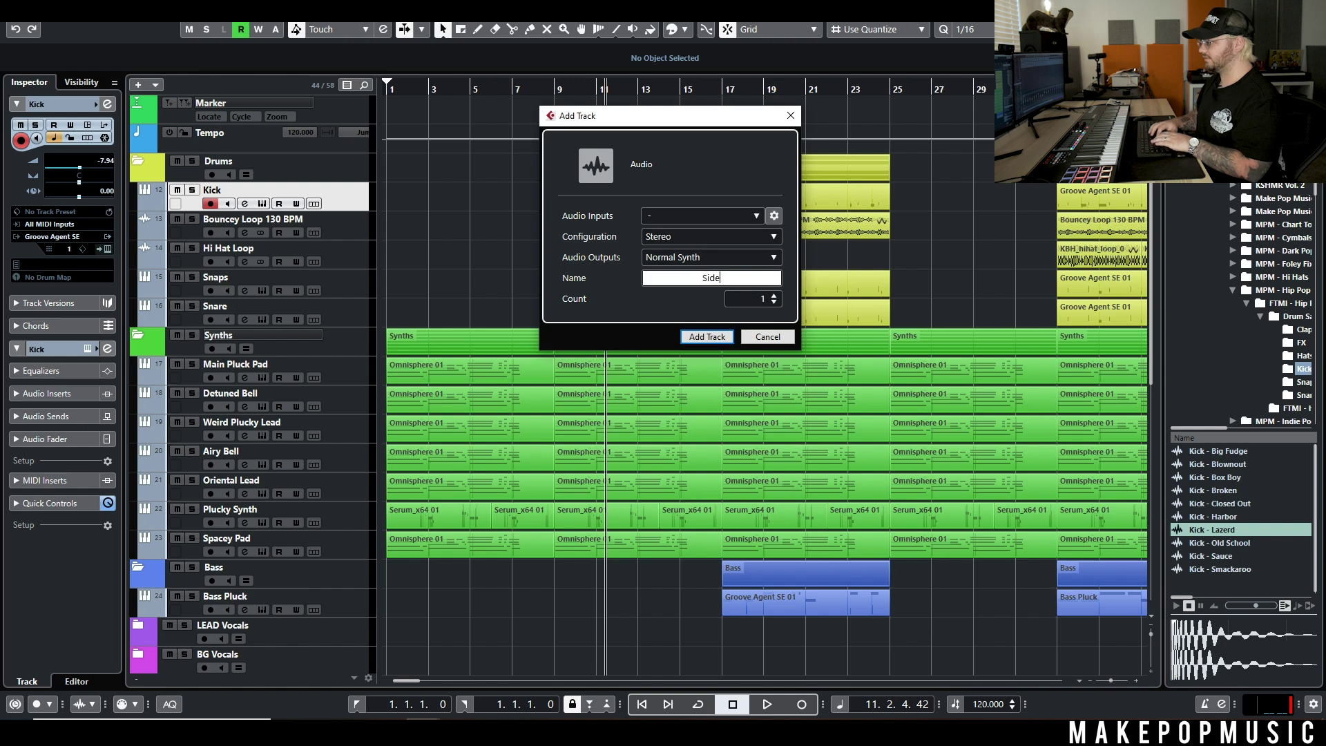
pyautogui.write('Sidechain')
pyautogui.press('BackSpace')
pyautogui.press('BackSpace')
pyautogui.press('BackSpace')
pyautogui.write('n Trigger')
pyautogui.press('Return')
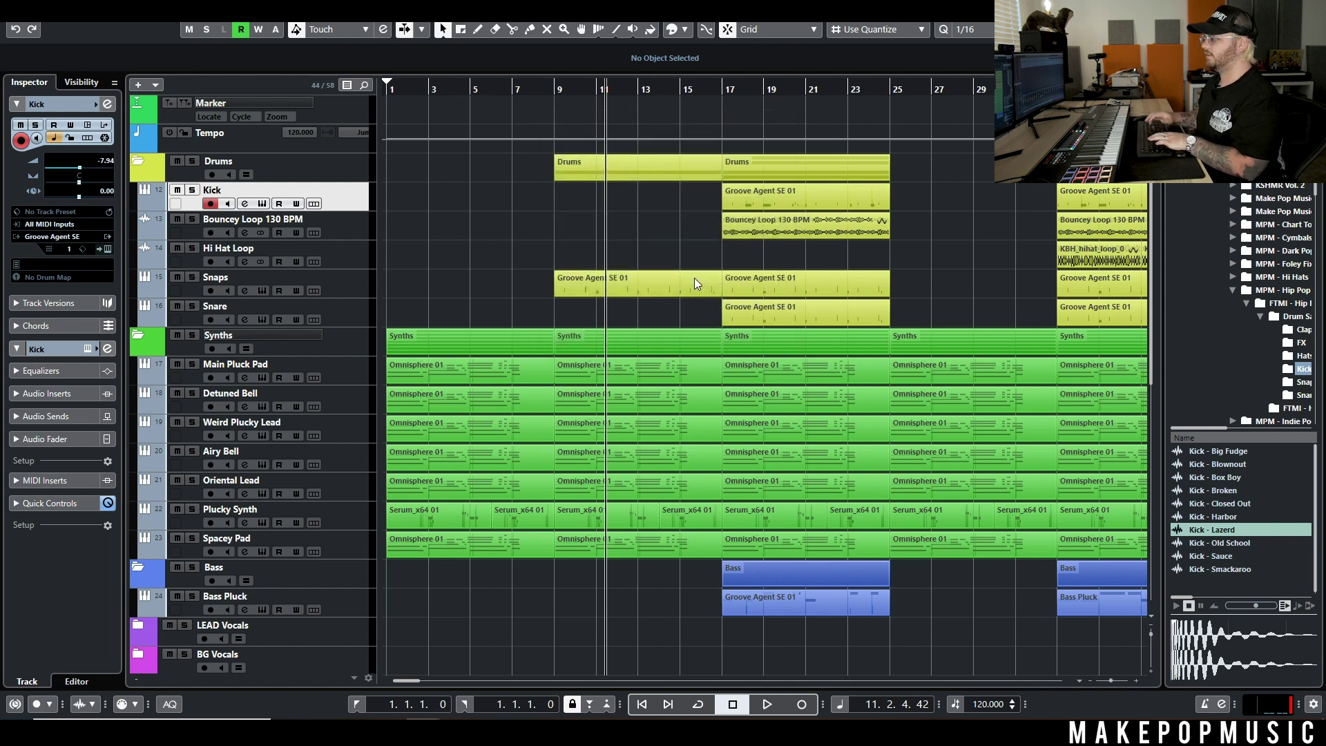
# Step: Route the Sidechain Trigger track's output to the Drums group and move the track above Kick
pyautogui.click(71, 241)
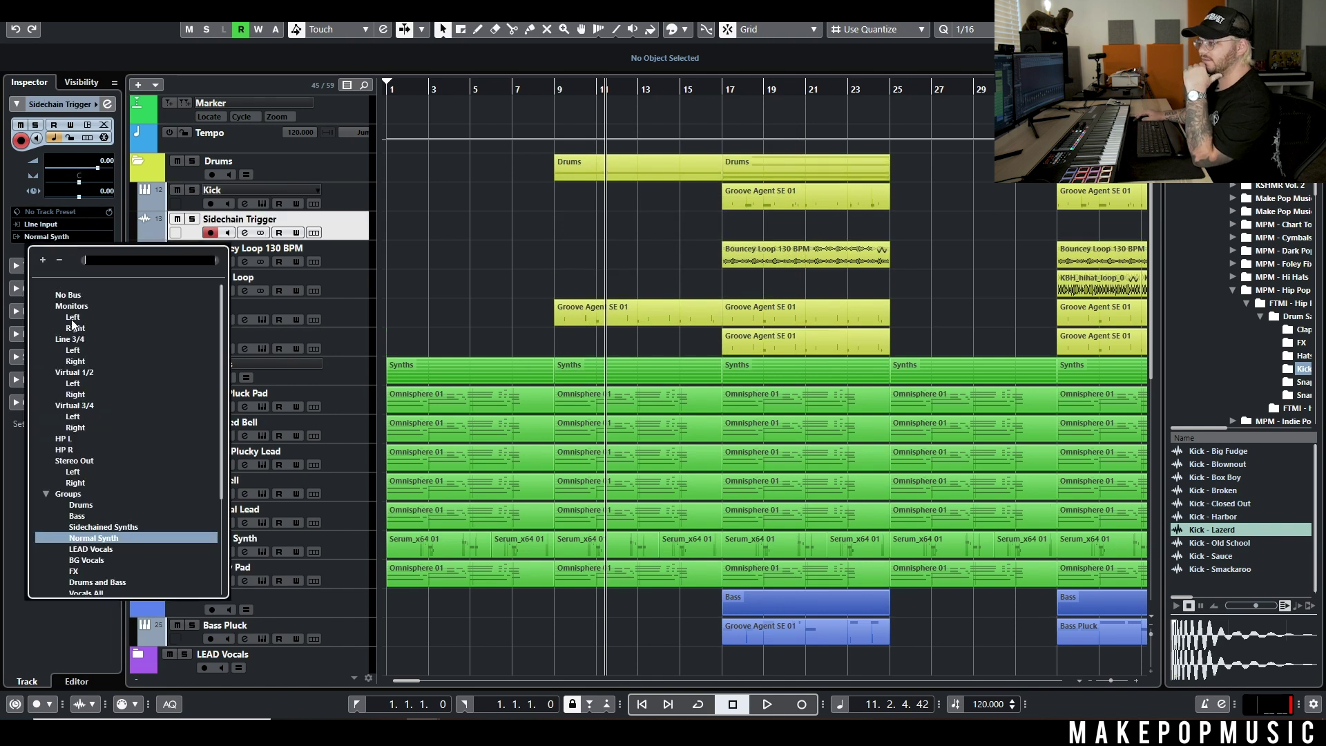
pyautogui.click(81, 506)
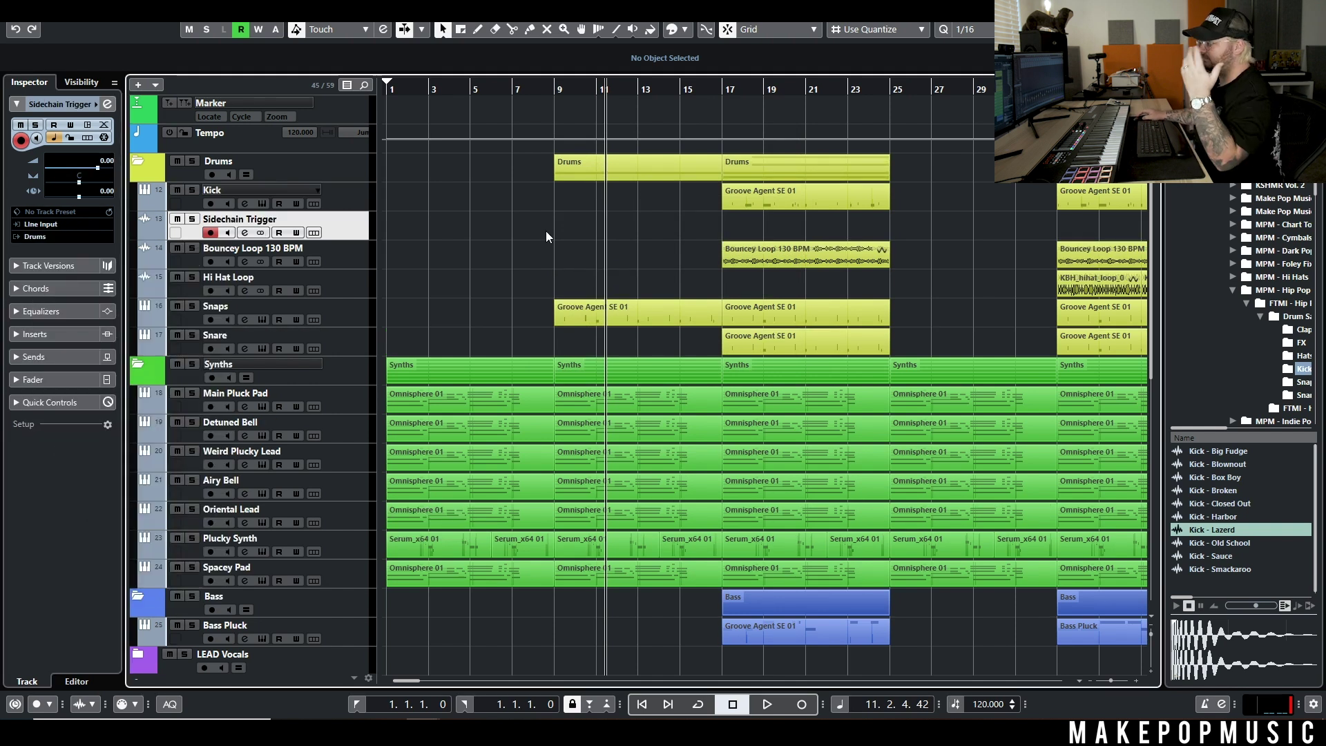
pyautogui.moveTo(365, 227); pyautogui.dragTo(362, 202)
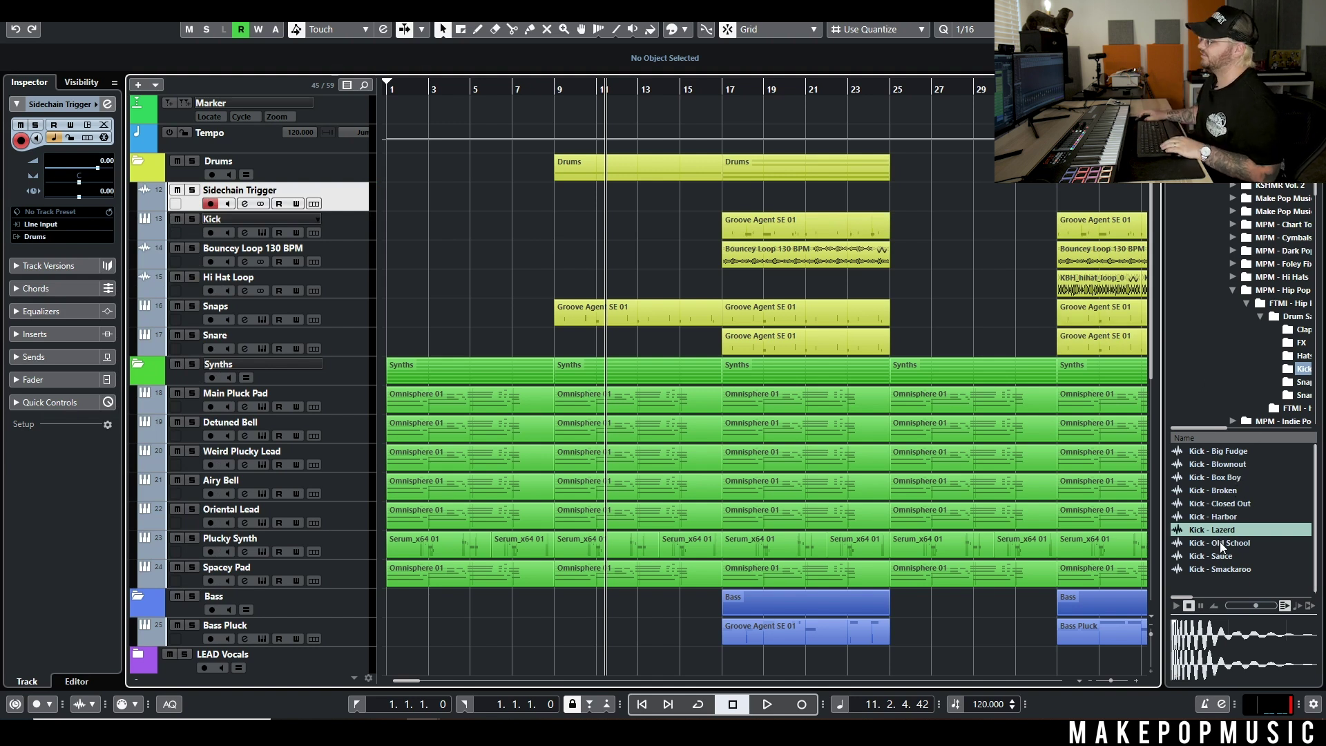
# Step: Place the Kick - Lazerd sample at the start of bar 1 on the Sidechain Trigger track
pyautogui.moveTo(1214, 529); pyautogui.dragTo(390, 214)
pyautogui.scroll(8, 404, 239)
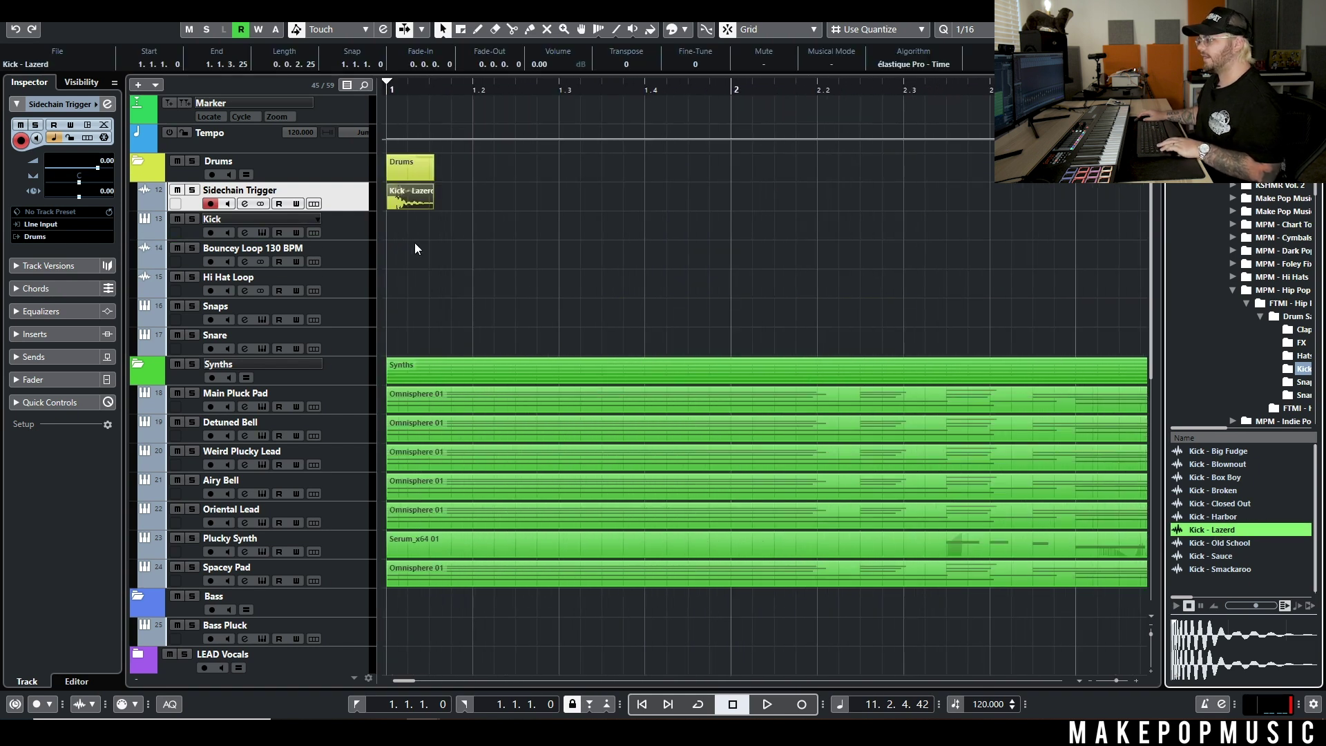
pyautogui.scroll(-2, 414, 203)
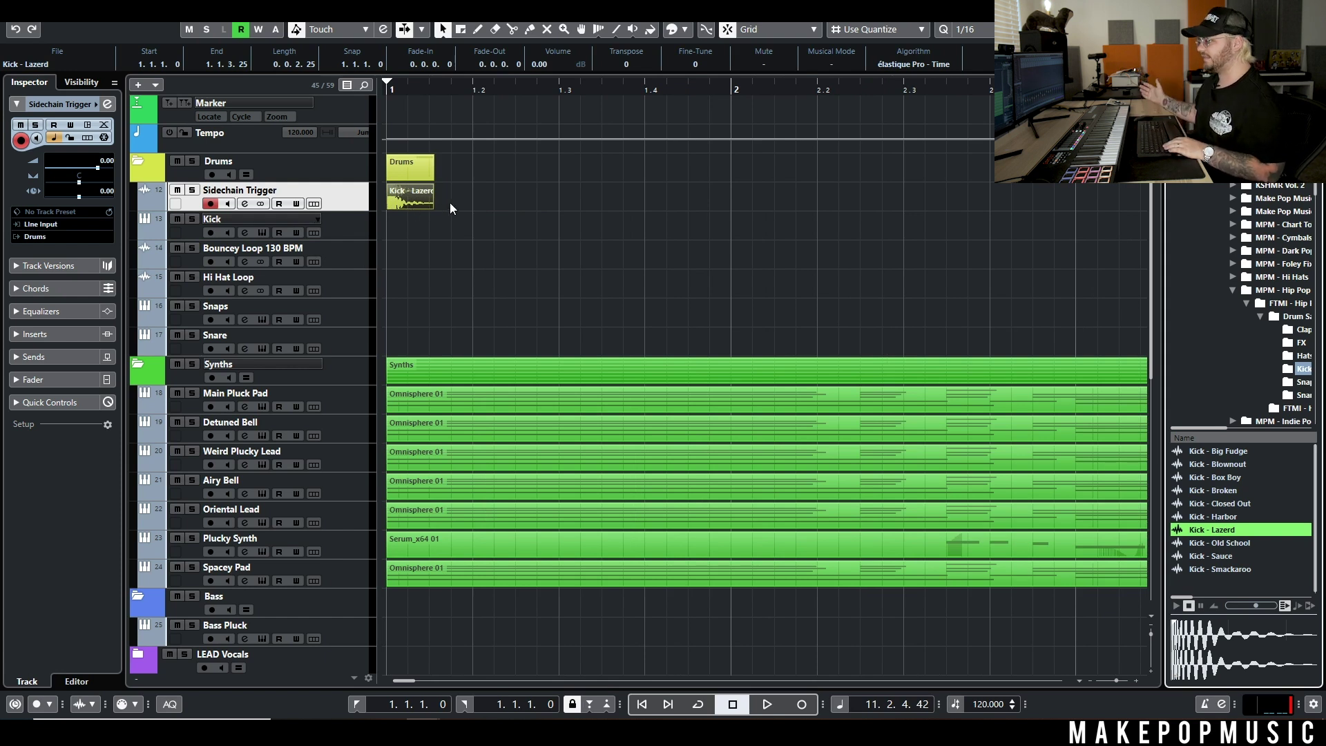
# Step: Try to cut the Kick - Lazerd clip down to its initial transient, and undo the cut
pyautogui.scroll(3, 400, 221)
pyautogui.press('j')
pyautogui.keyDown('alt'); pyautogui.click(399, 196); pyautogui.keyUp('alt')
pyautogui.press('Delete')
pyautogui.click(398, 196)
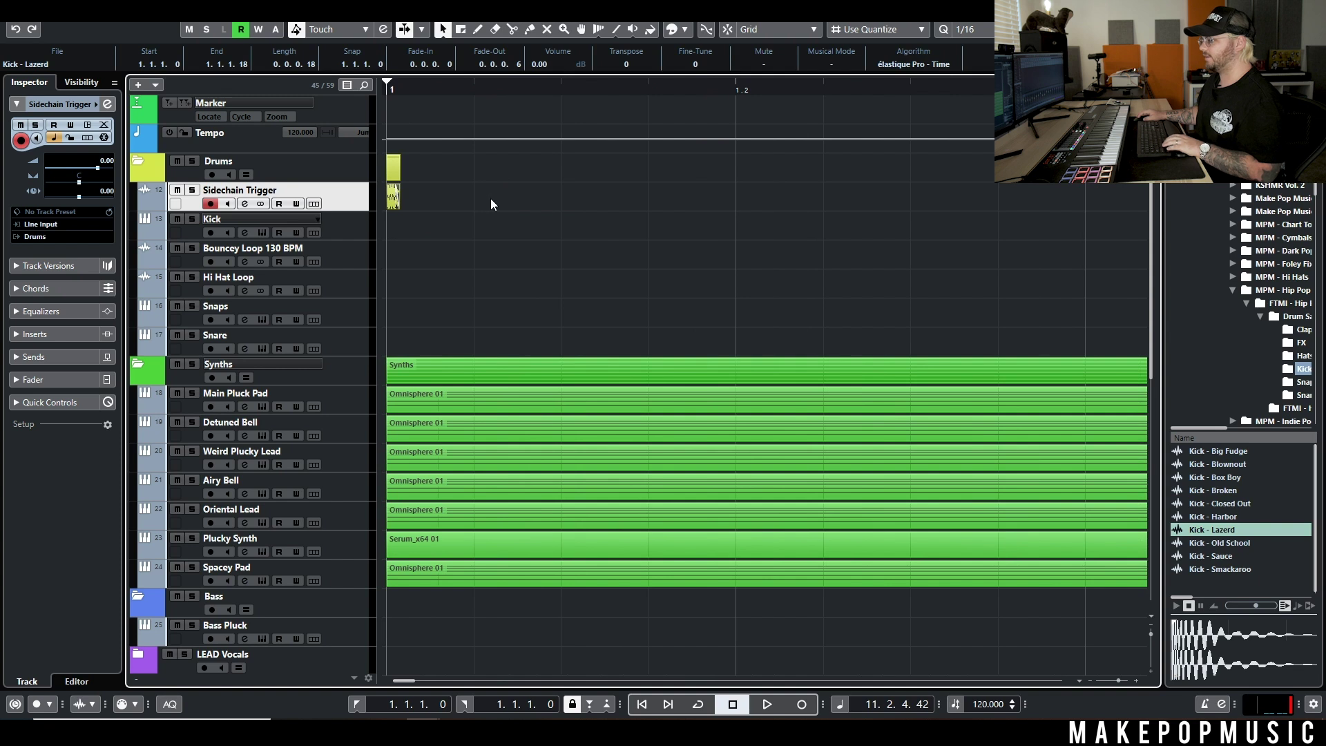
pyautogui.hotkey('ctrl', 'z')
pyautogui.hotkey('ctrl', 'z')
# Step: Play bar 1 to hear the Kick - Lazerd clip against the synths
pyautogui.press('g')
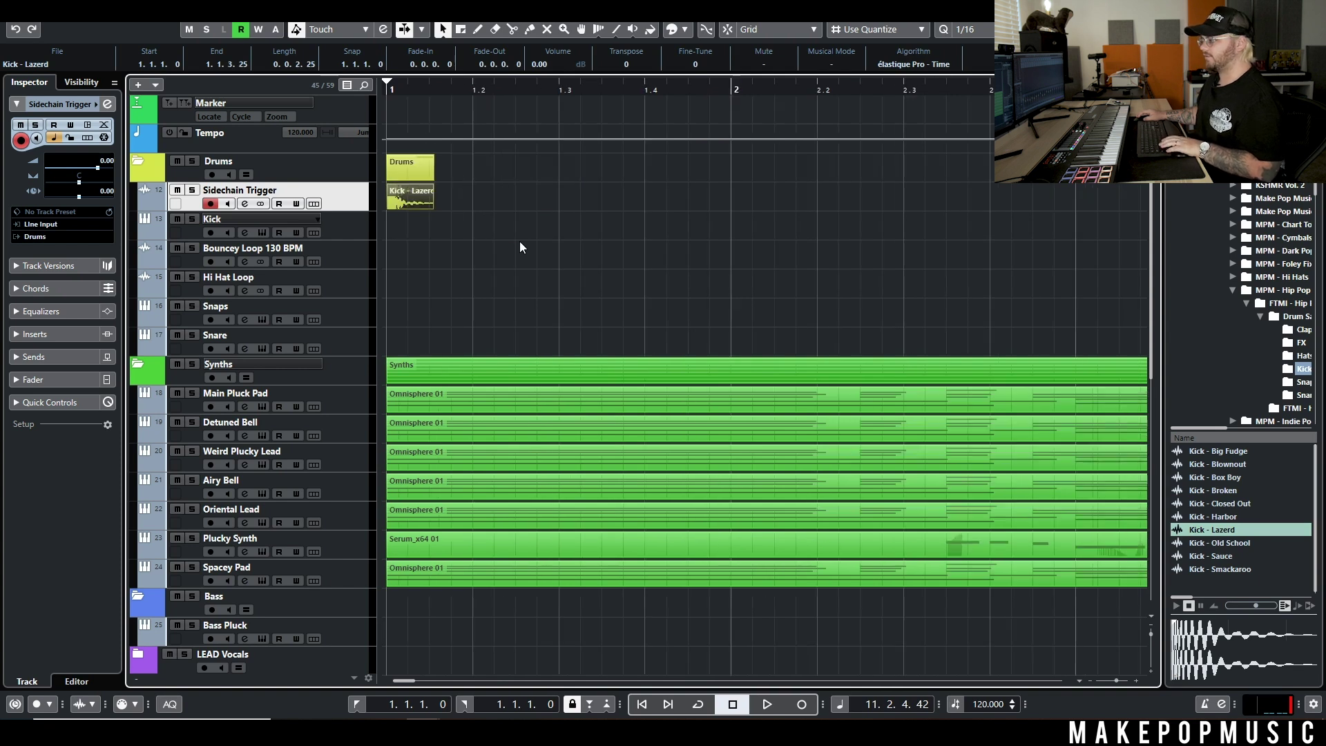
pyautogui.press('g')
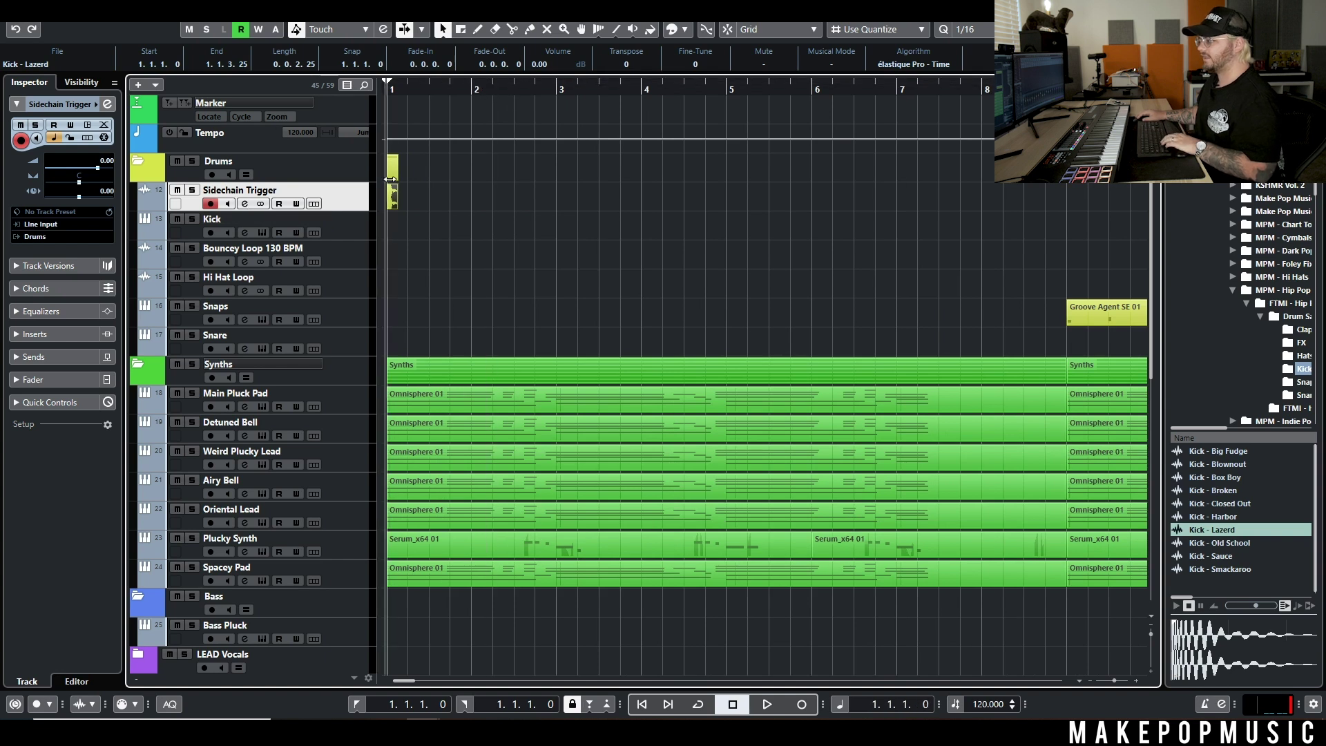
pyautogui.press('space')
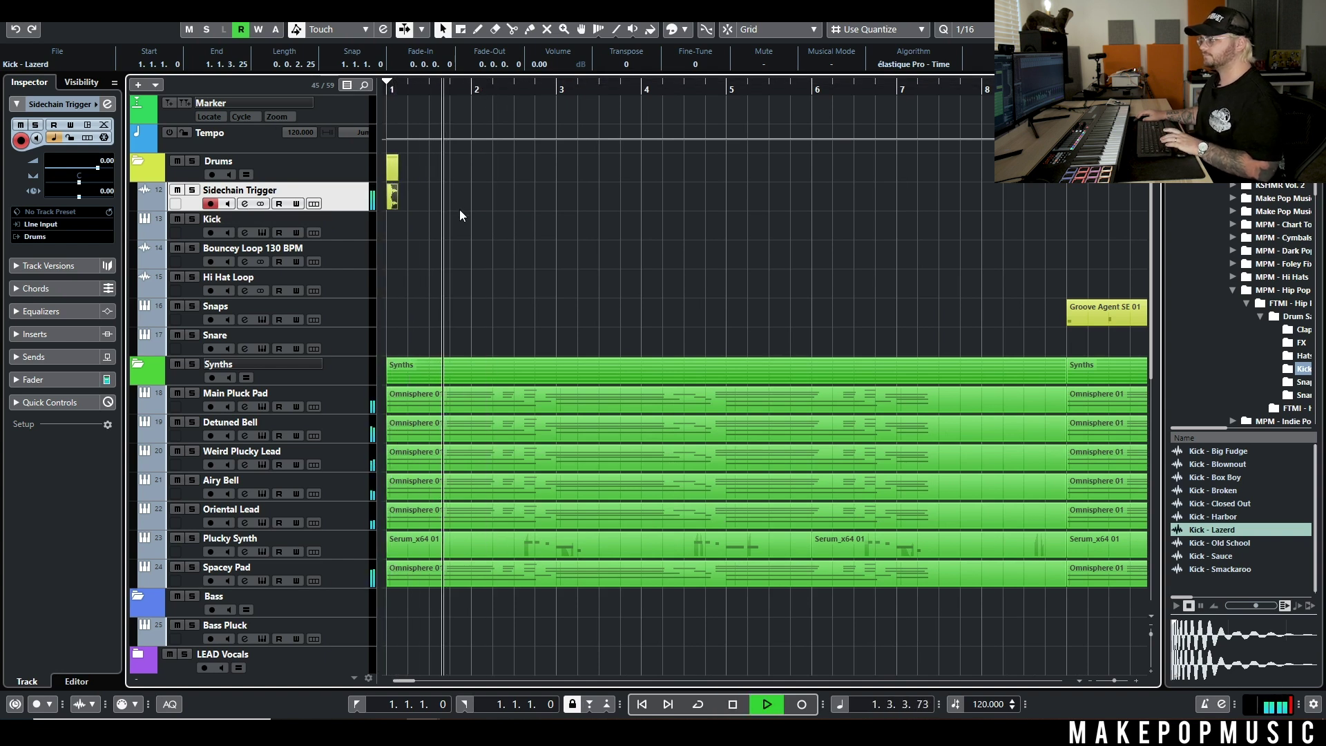
pyautogui.press('space')
pyautogui.press('g')
pyautogui.press('g')
pyautogui.press('h')
pyautogui.press('h')
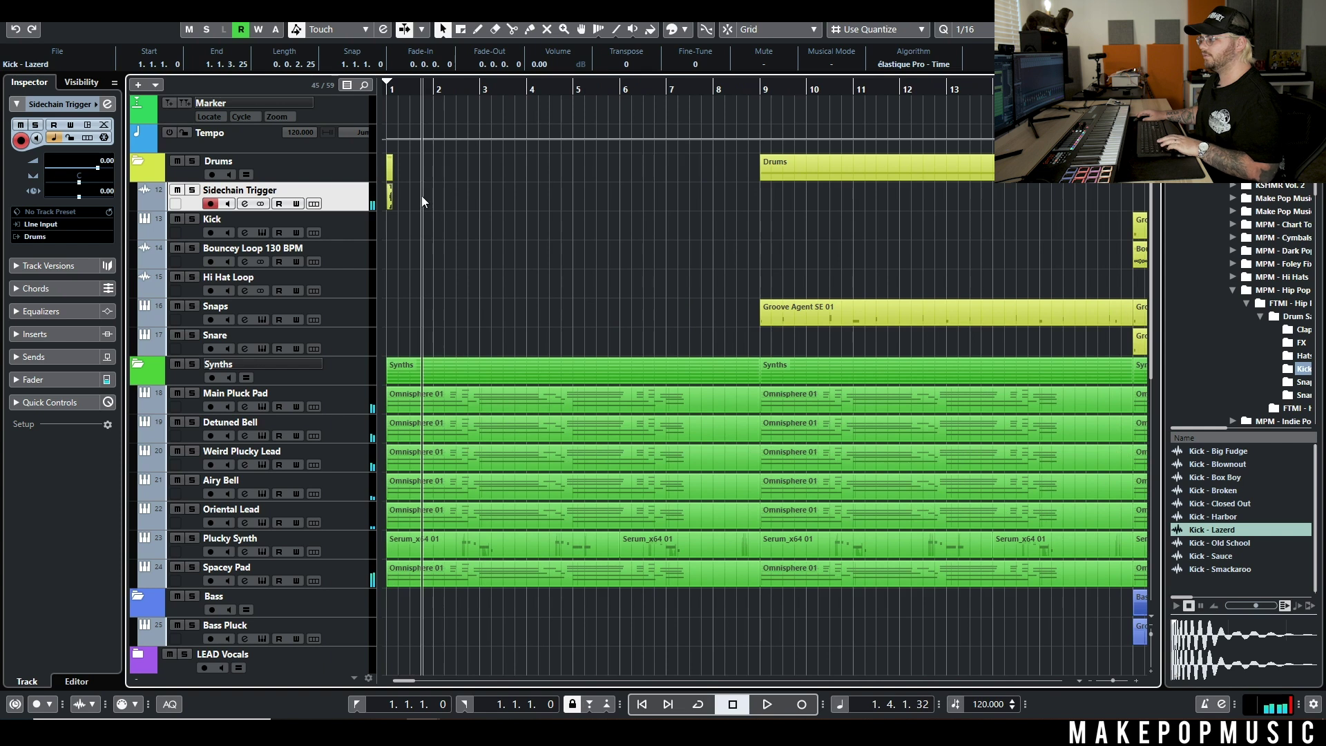
# Step: Copy the kick clip into a syncopated pattern across bars 1 to 4 of Sidechain Trigger and repeat it through bar 8
pyautogui.press('Delete')
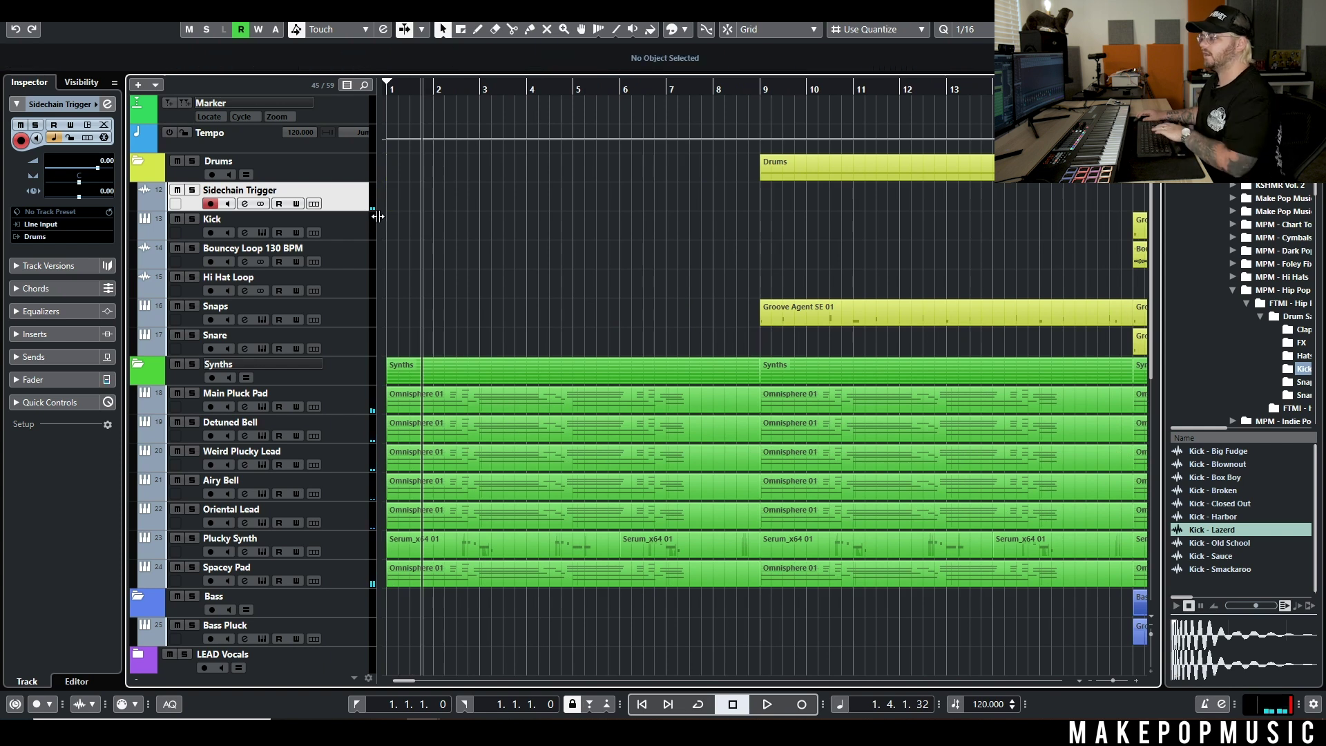
pyautogui.hotkey('ctrl', 'z')
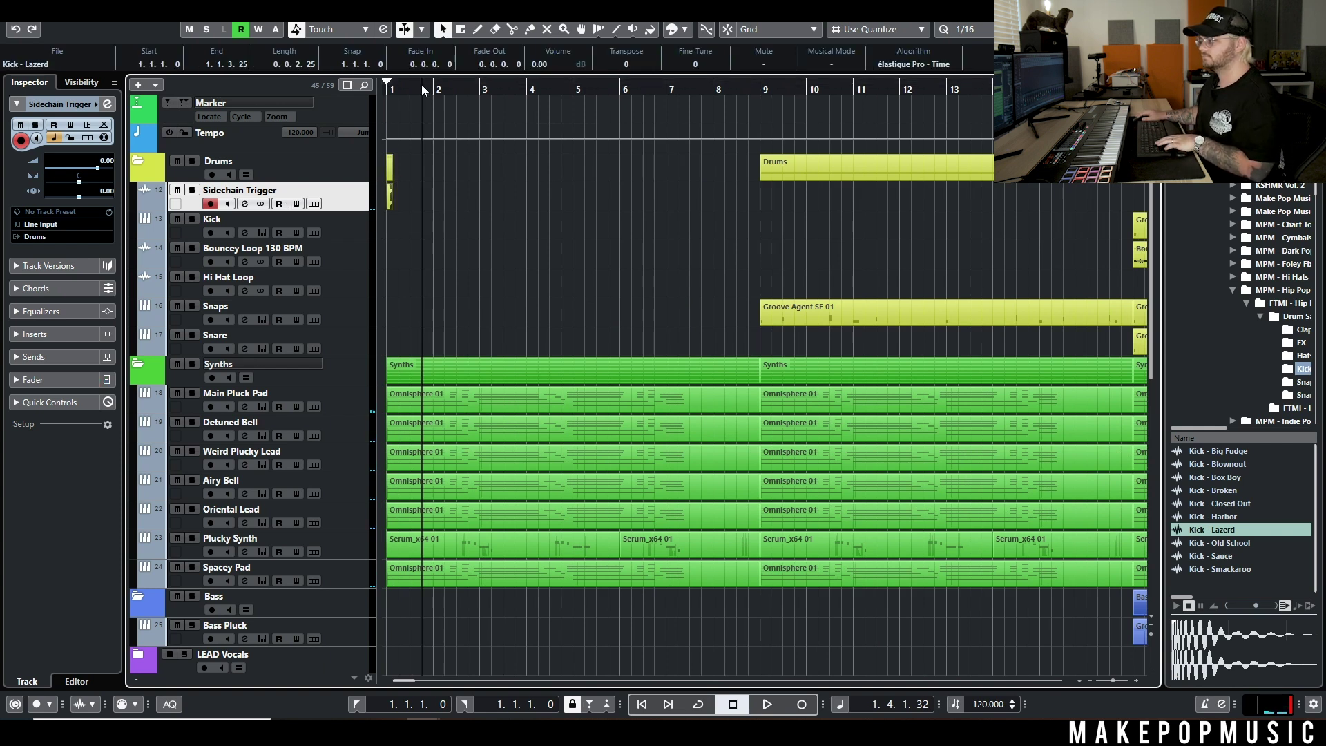
pyautogui.keyDown('alt'); pyautogui.moveTo(391, 198); pyautogui.dragTo(424, 197); pyautogui.keyUp('alt')
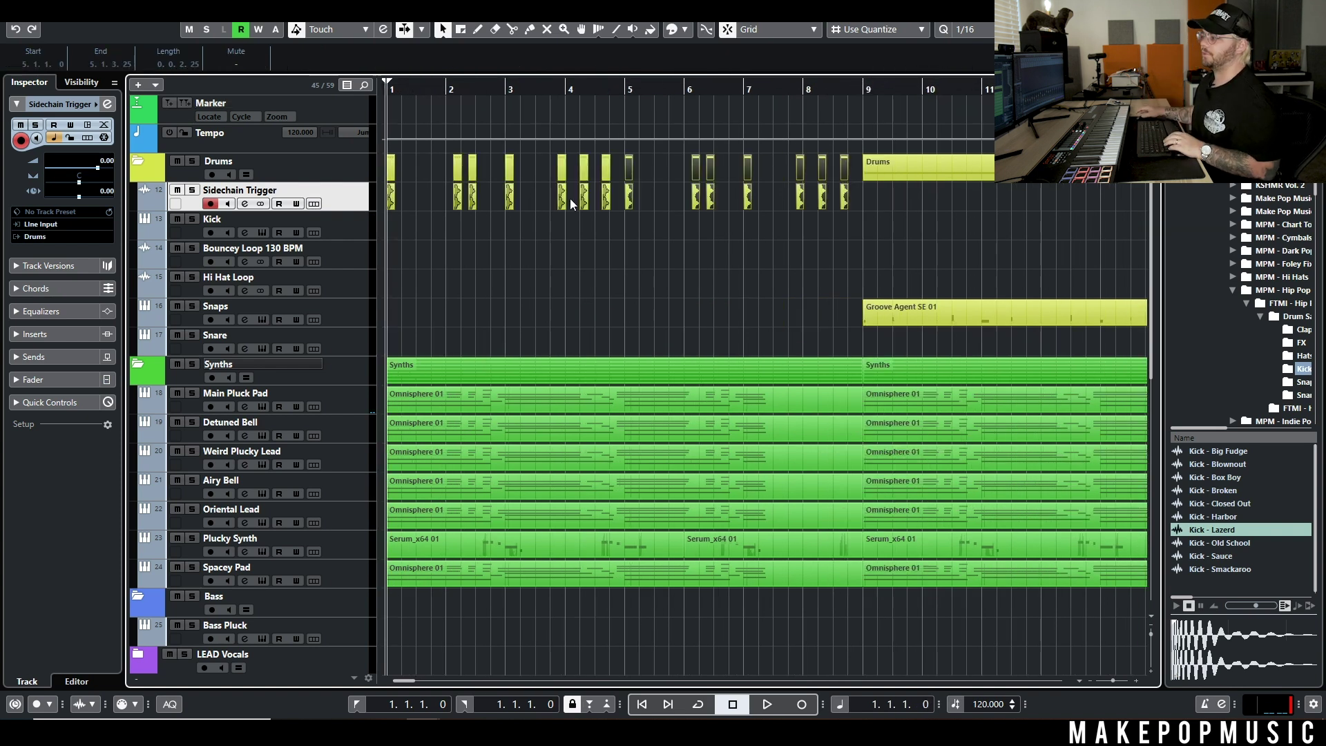
pyautogui.press('h')
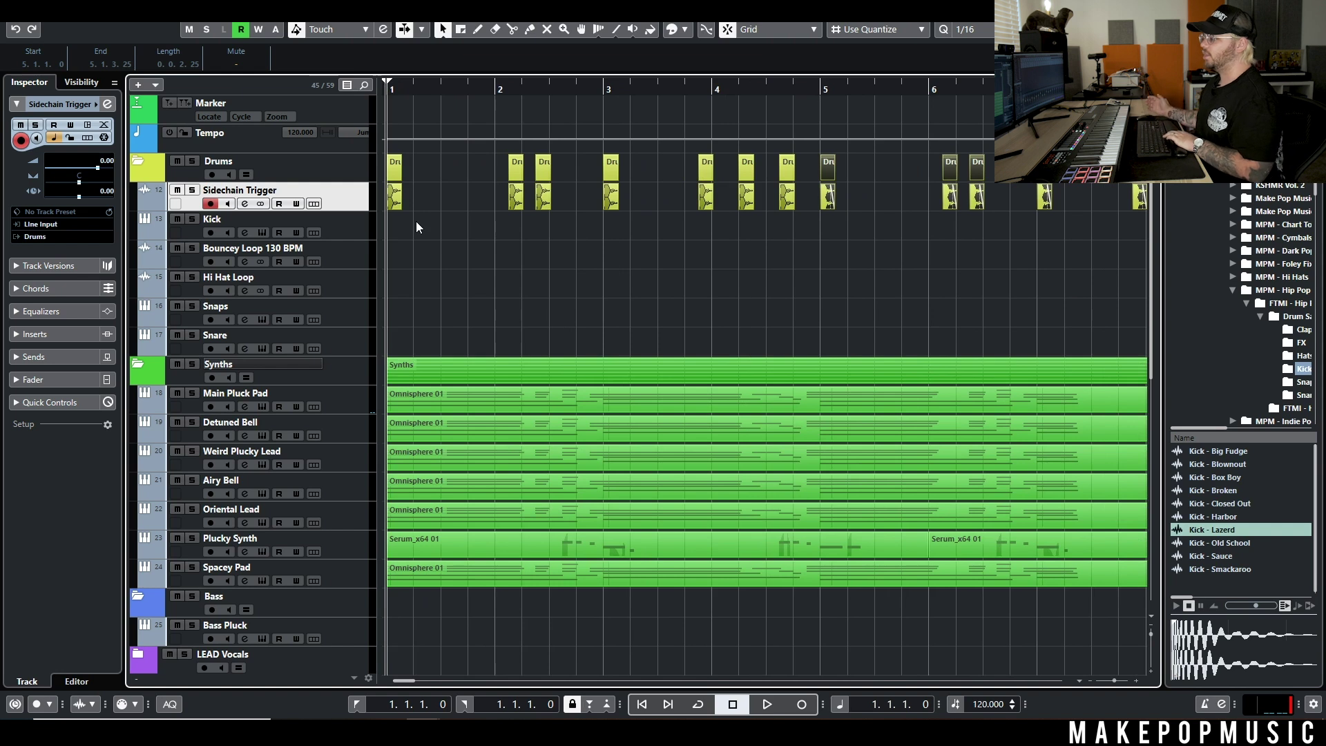
# Step: Play the opening four bars to check the kick trigger pattern against the synths
pyautogui.press('space')
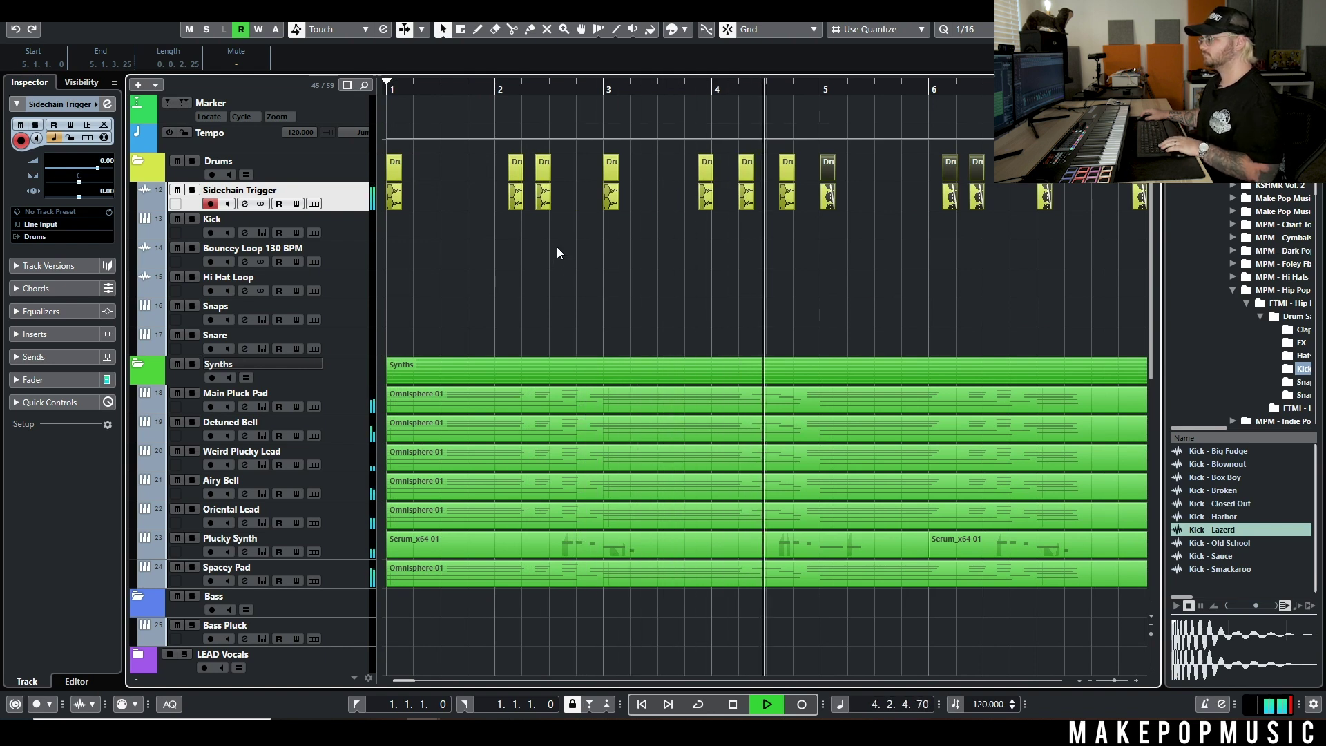
pyautogui.press('space')
pyautogui.press('g')
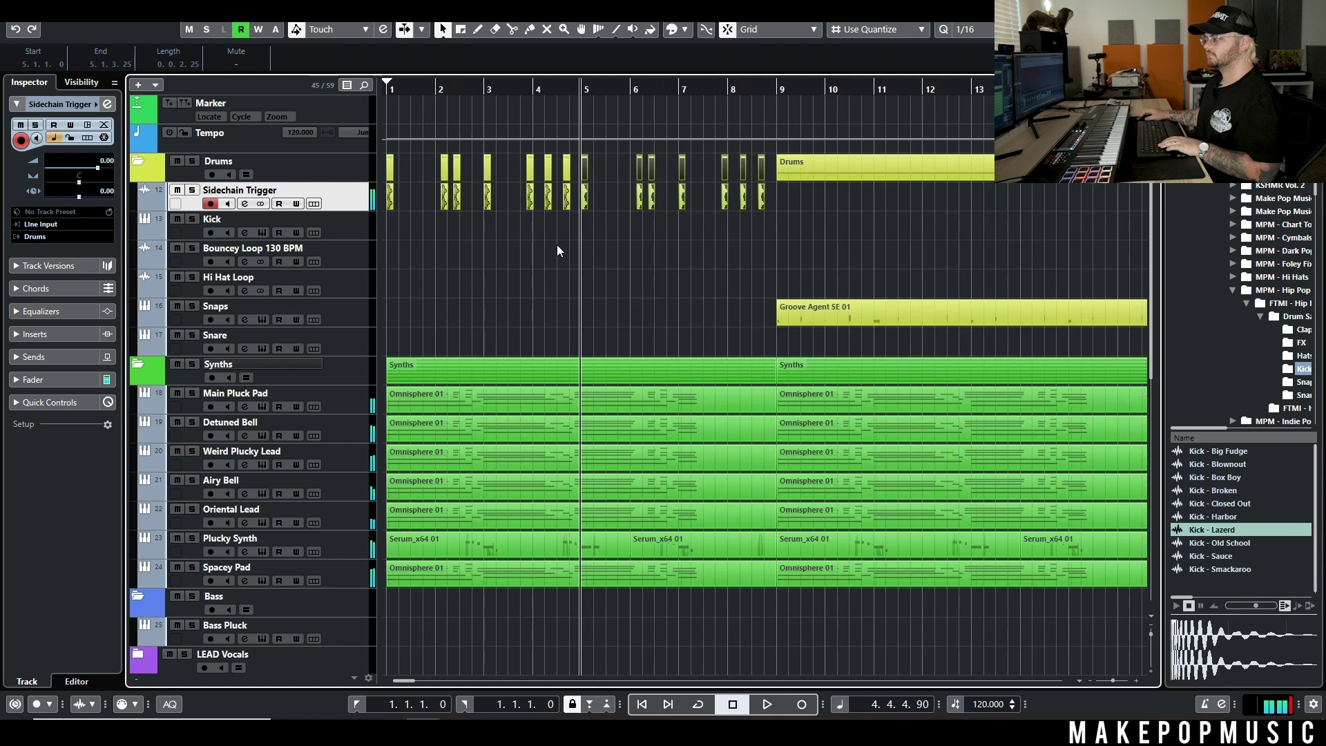
# Step: Open the Sidechained Synths group's channel settings and insert the Compressor plug-in in the first insert slot
pyautogui.scroll(-10, 558, 255)
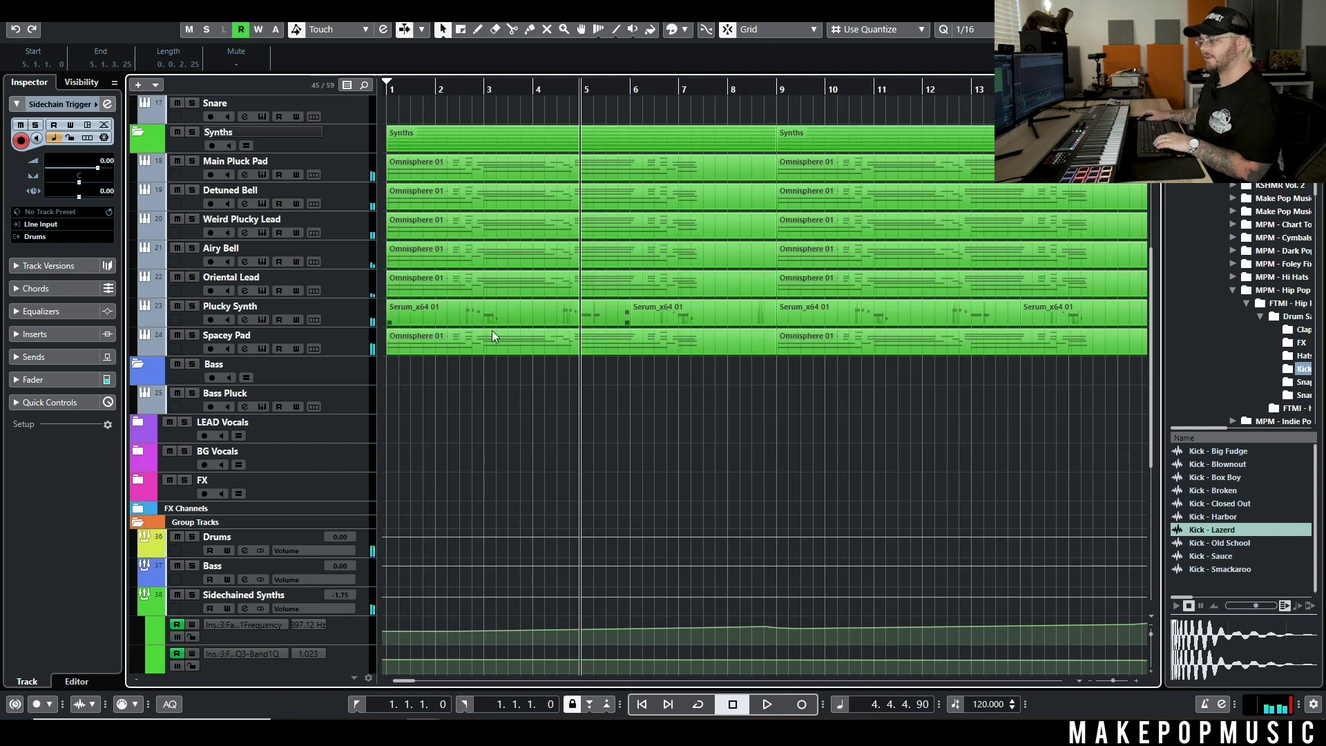
pyautogui.click(243, 377)
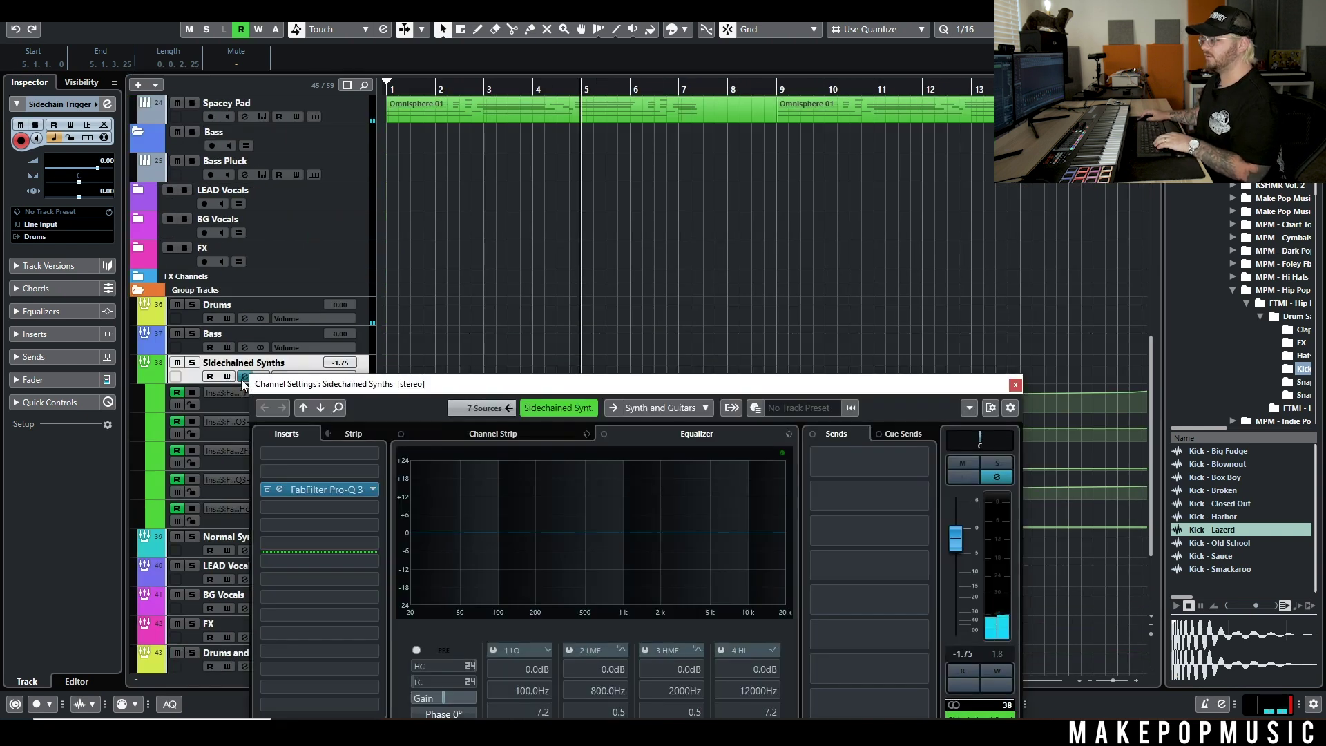
pyautogui.click(310, 456)
pyautogui.write('compres')
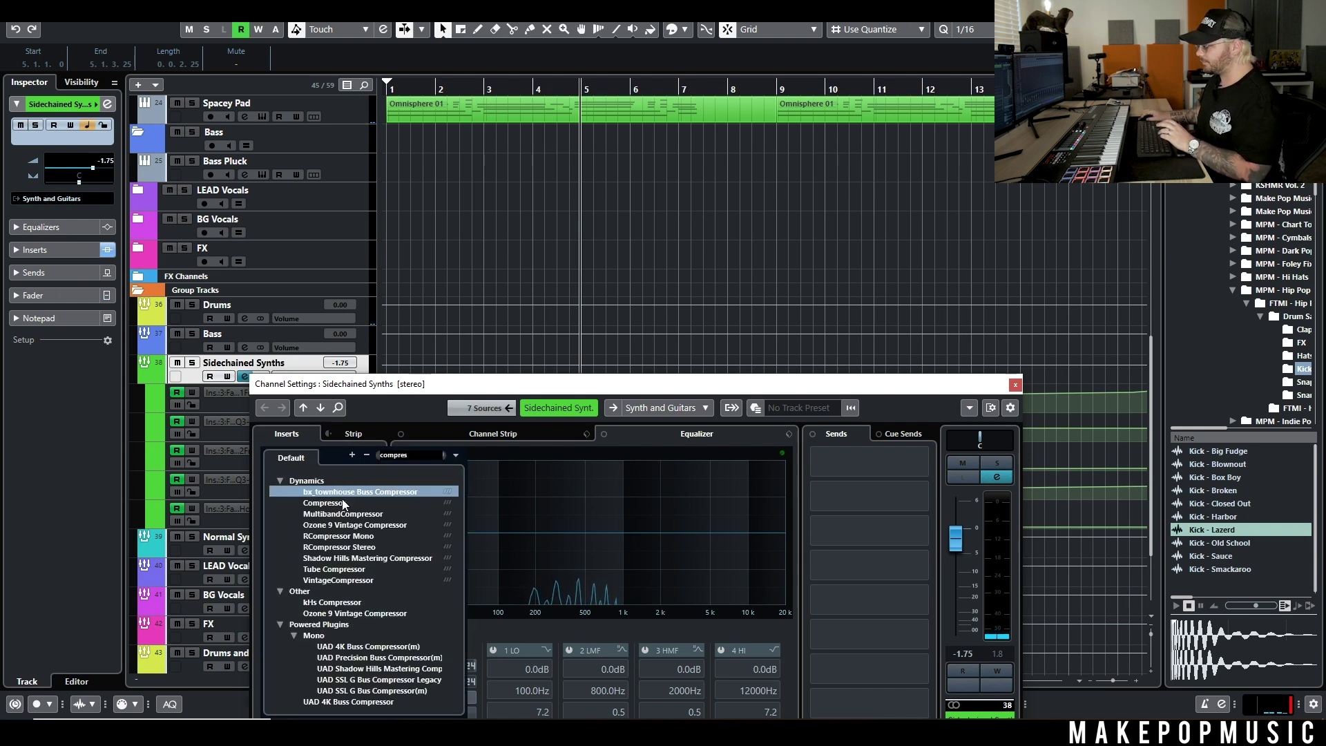
pyautogui.click(349, 504)
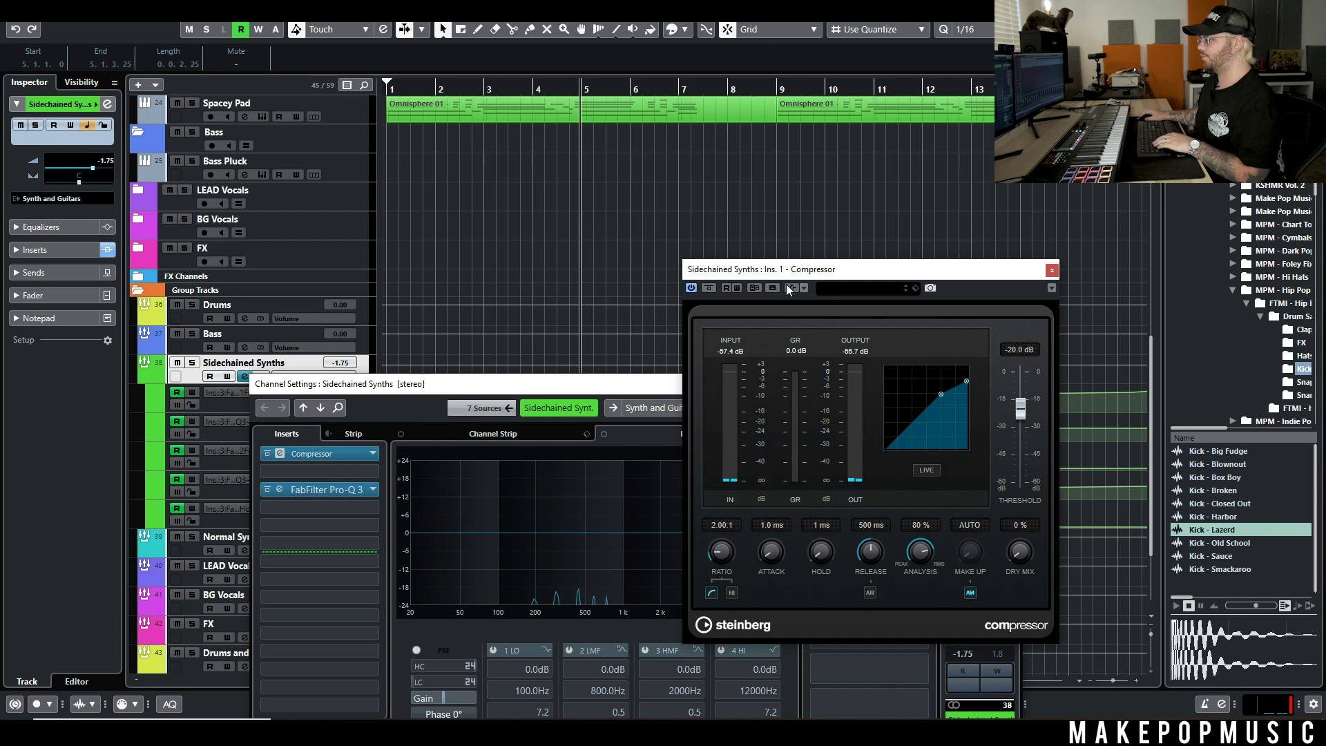
# Step: Activate side-chaining on the Compressor and add the Sidechain Trigger track as its side-chain input
pyautogui.click(803, 288)
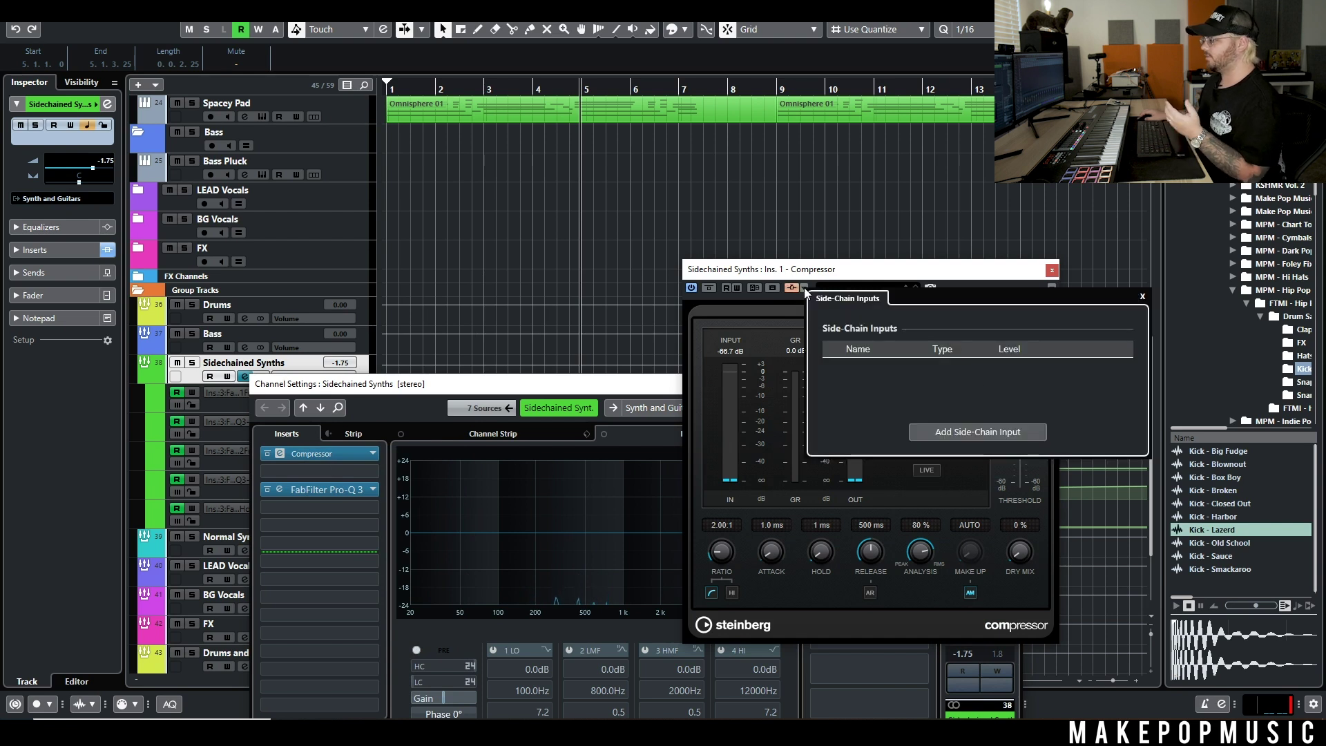
pyautogui.click(970, 429)
pyautogui.write('sid')
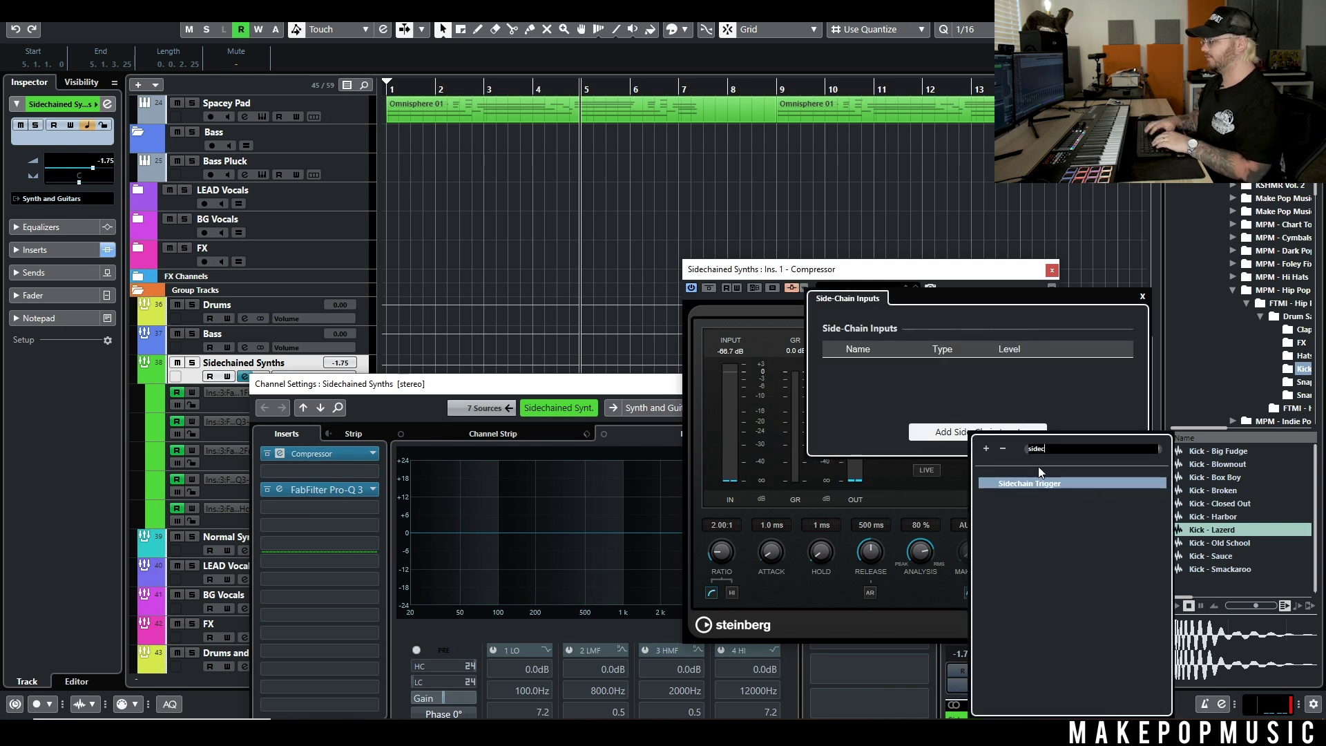
pyautogui.write('ec')
pyautogui.click(1037, 483)
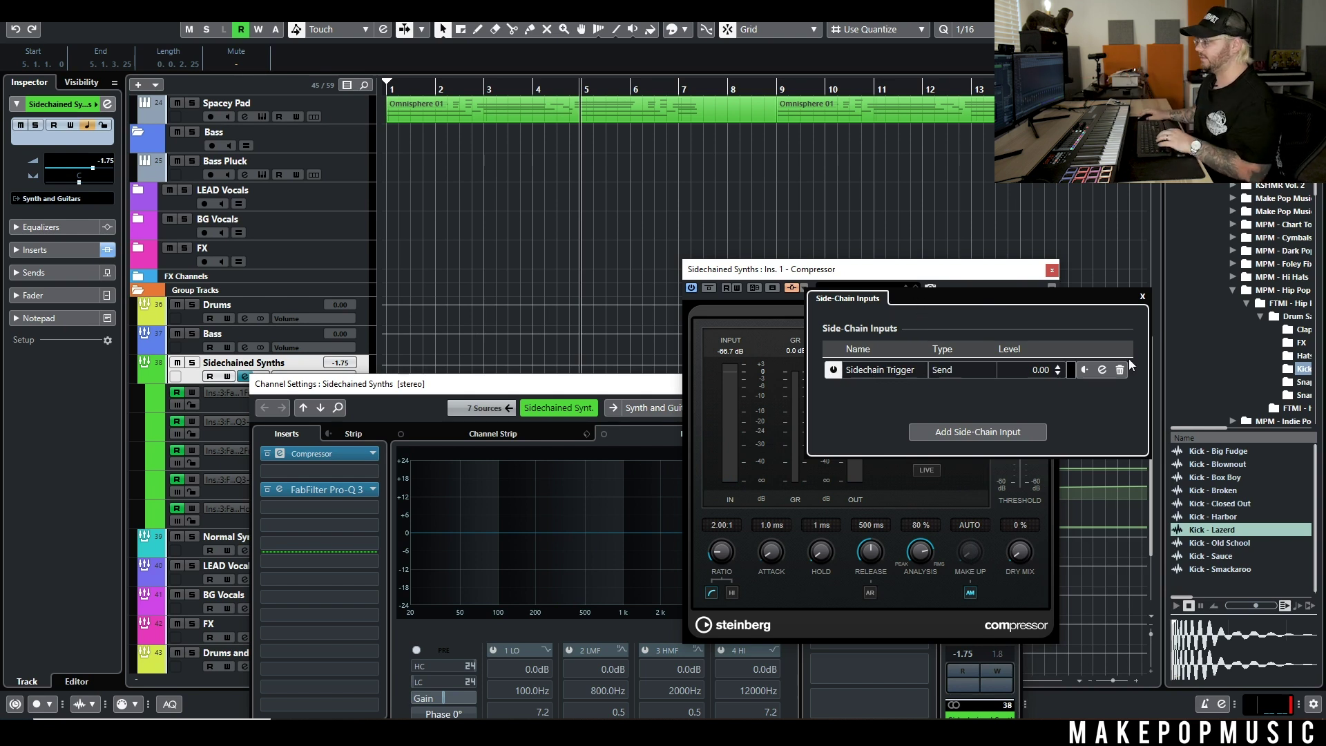
# Step: Close the side-chain inputs and, during playback, set the Compressor to a -36.9 dB threshold and 8:1 ratio with automatic make-up gain off
pyautogui.click(1142, 296)
pyautogui.moveTo(863, 269); pyautogui.dragTo(851, 165)
pyautogui.scroll(8, 425, 160)
pyautogui.press('space')
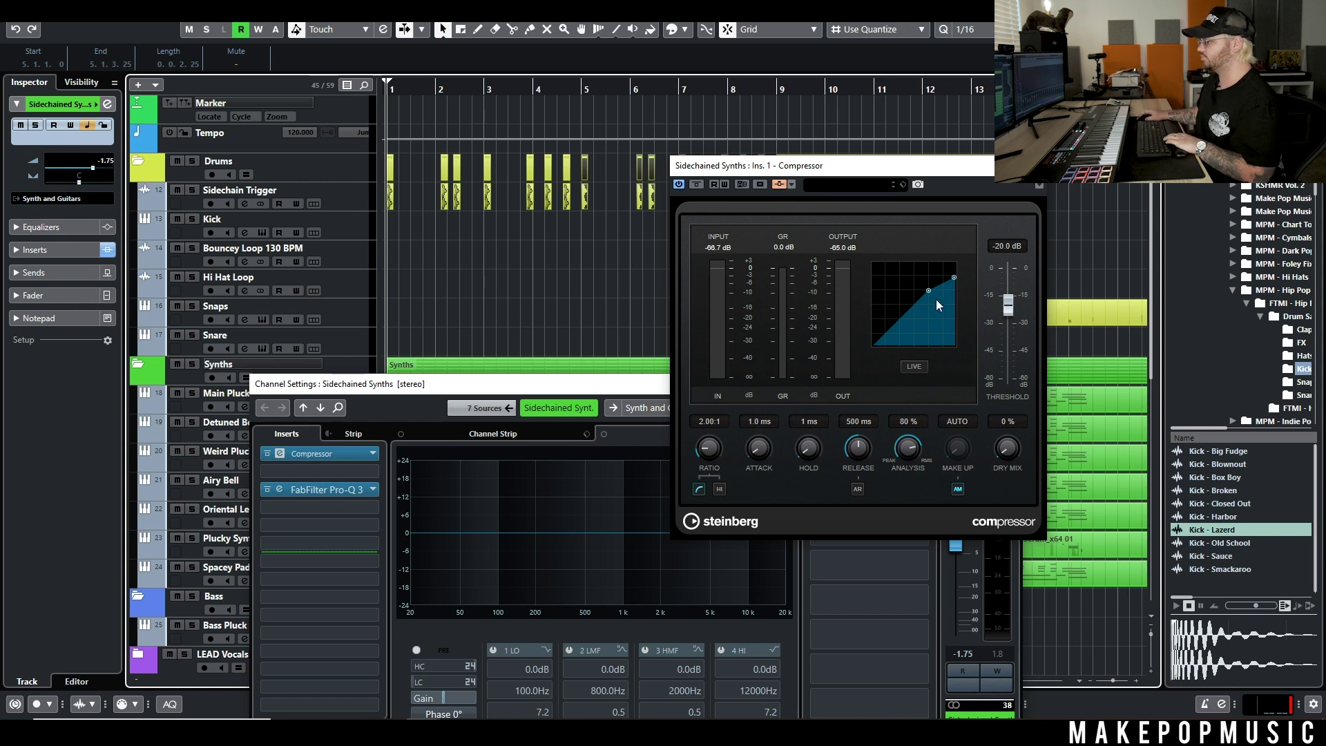
pyautogui.press('space')
pyautogui.moveTo(929, 289); pyautogui.dragTo(904, 314)
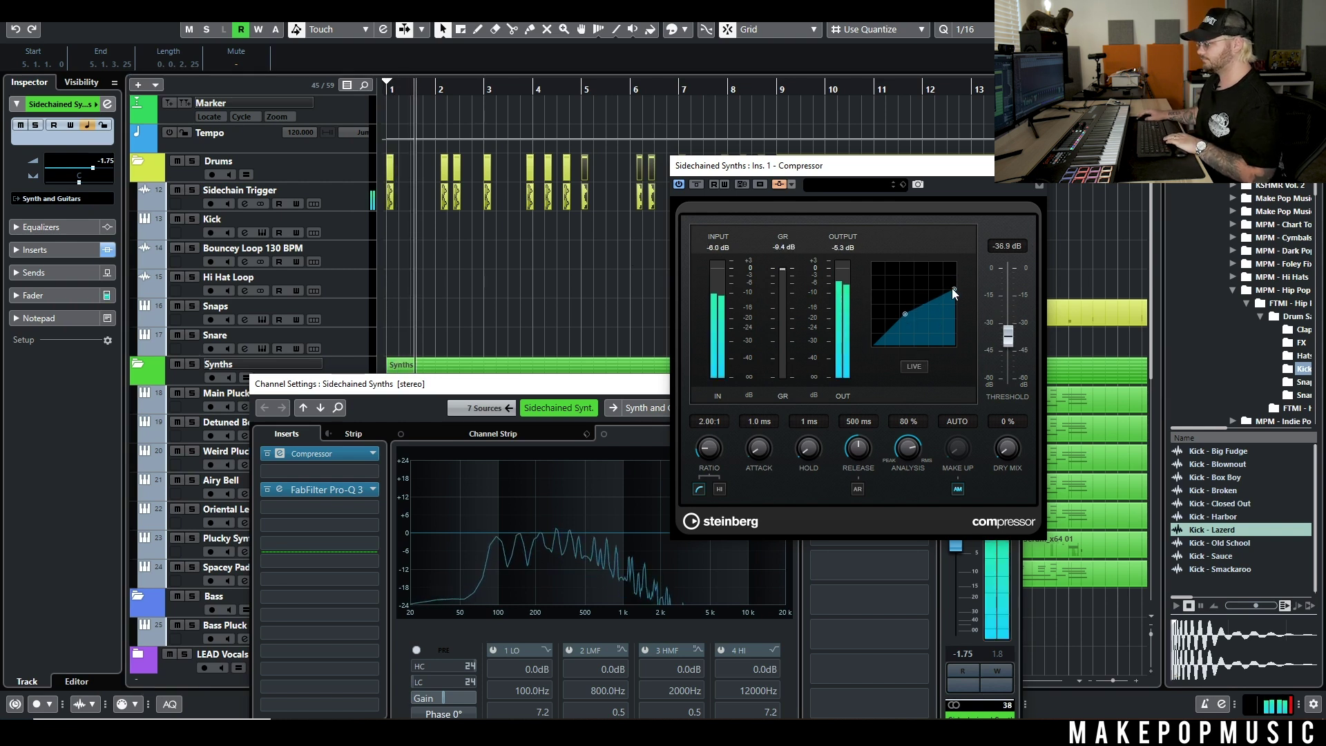
pyautogui.click(958, 489)
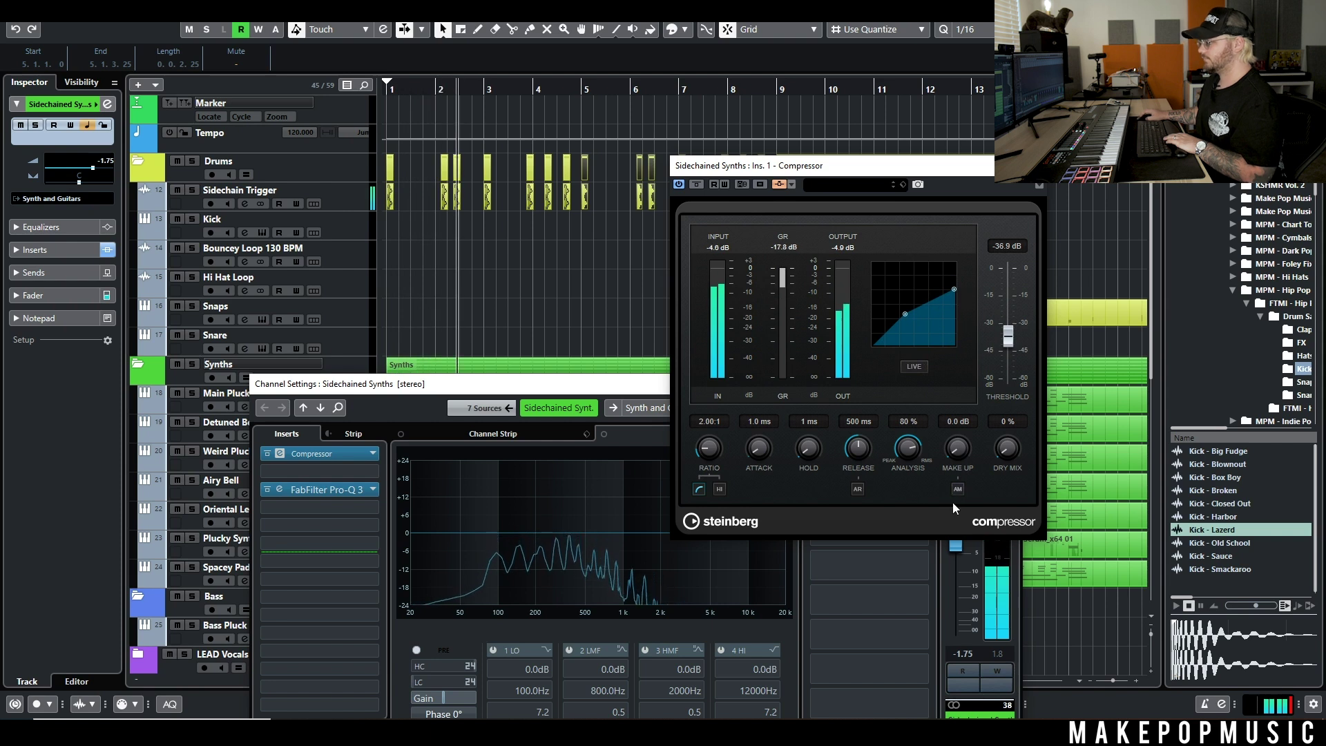
pyautogui.moveTo(954, 287); pyautogui.dragTo(956, 317)
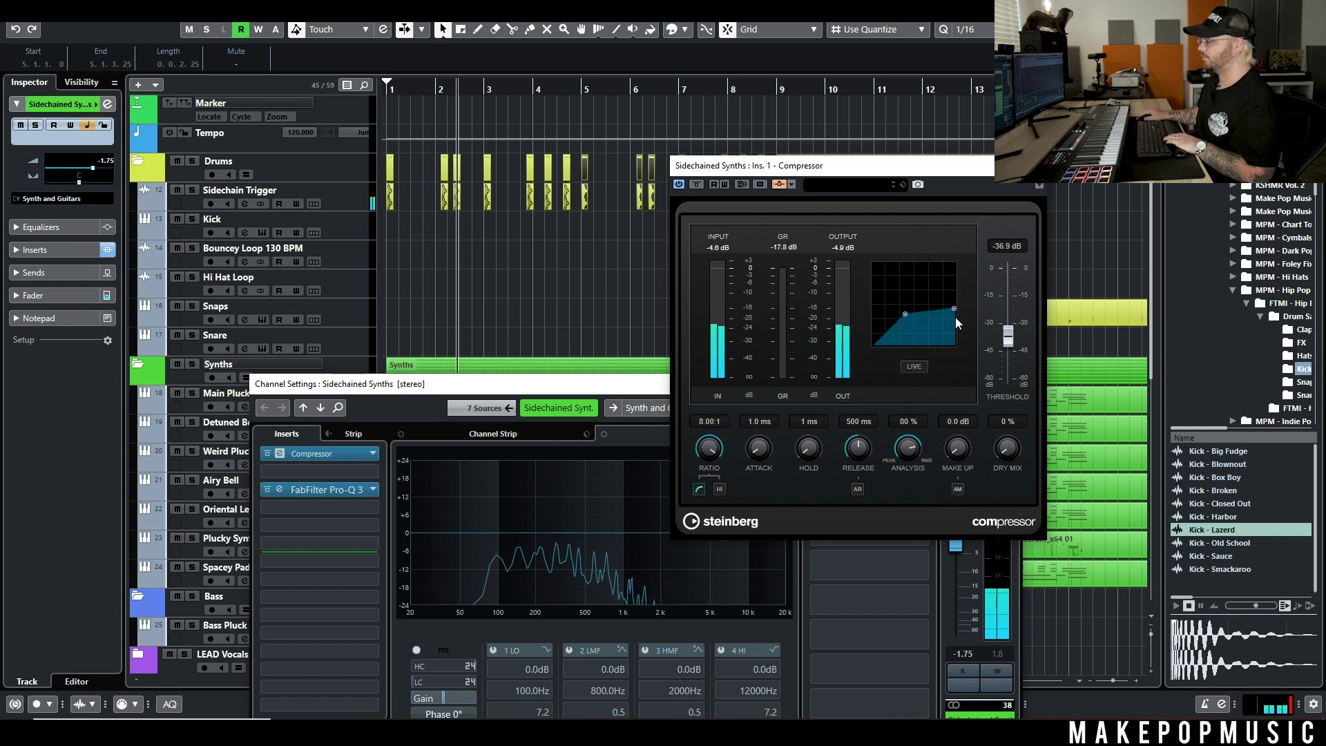
# Step: Try Compressor release times of 540 ms, 450 ms and 35 ms while the synths play
pyautogui.moveTo(857, 457); pyautogui.dragTo(859, 451)
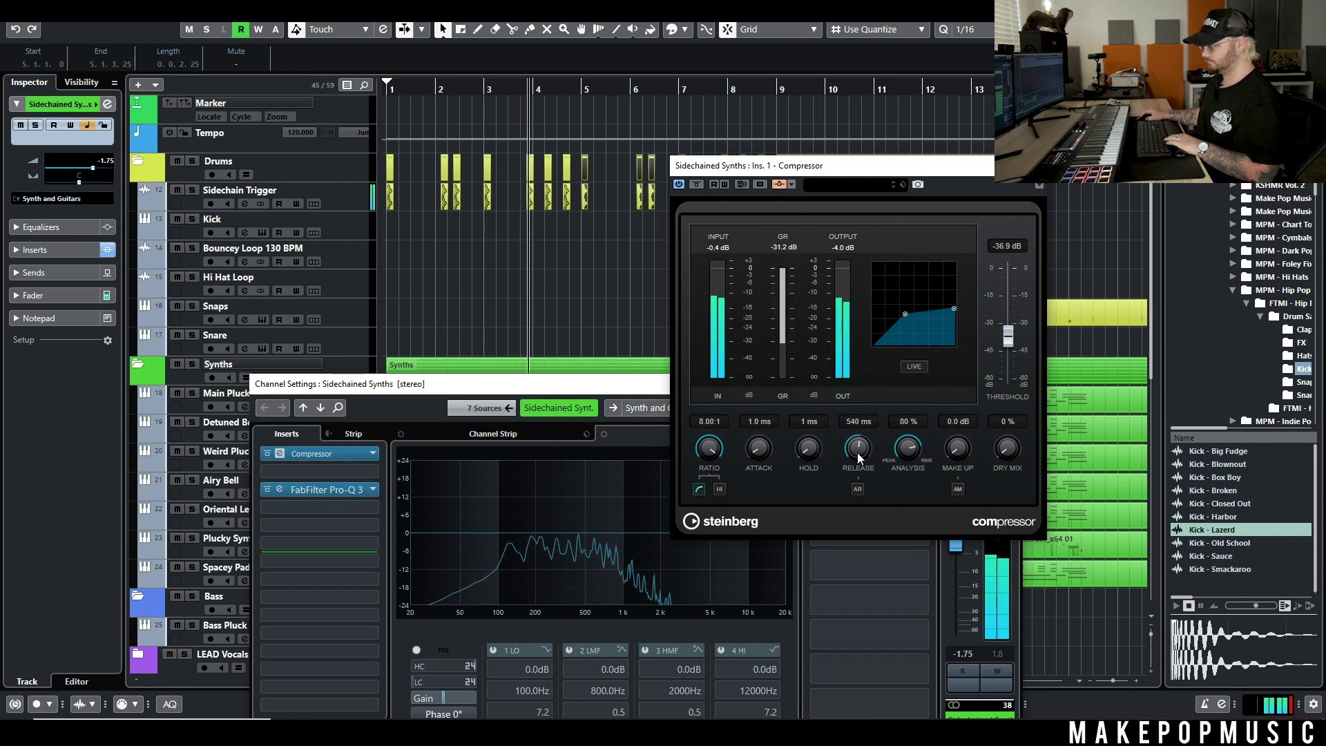
pyautogui.moveTo(857, 450); pyautogui.dragTo(853, 459)
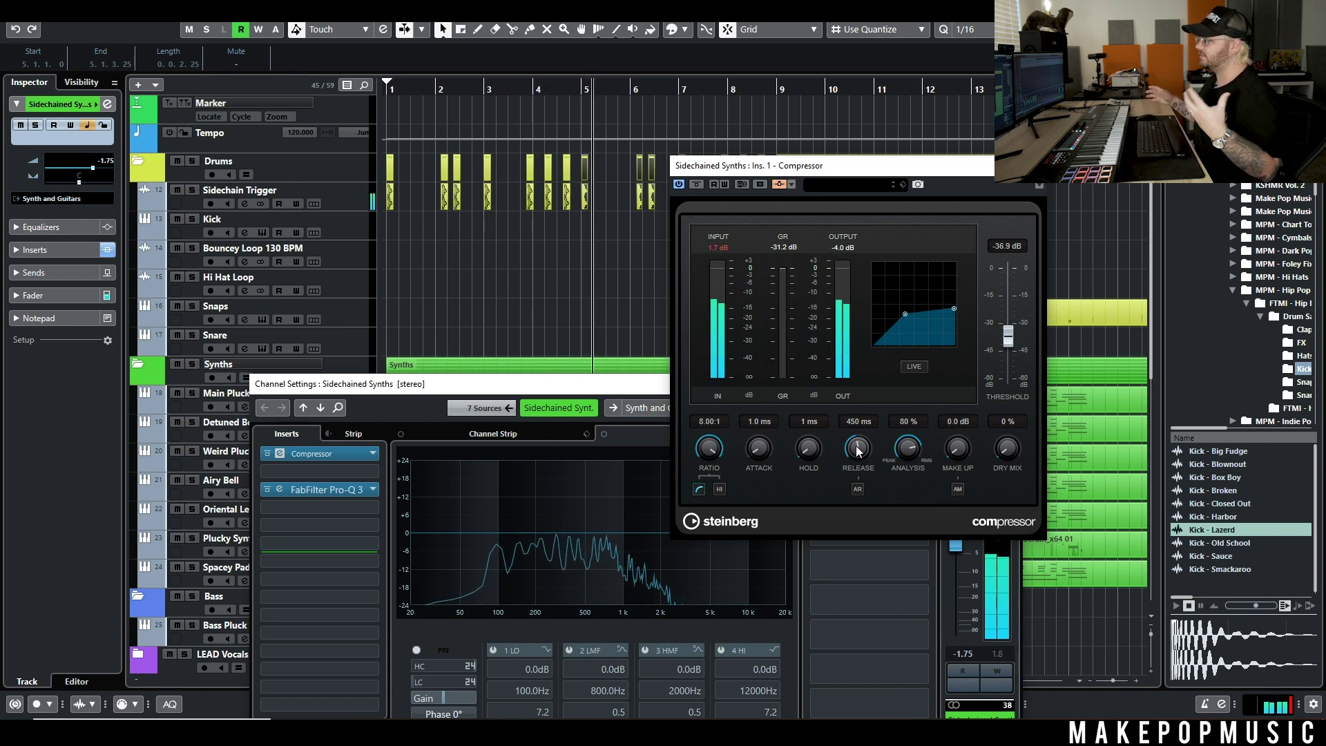
pyautogui.moveTo(858, 451); pyautogui.dragTo(859, 466)
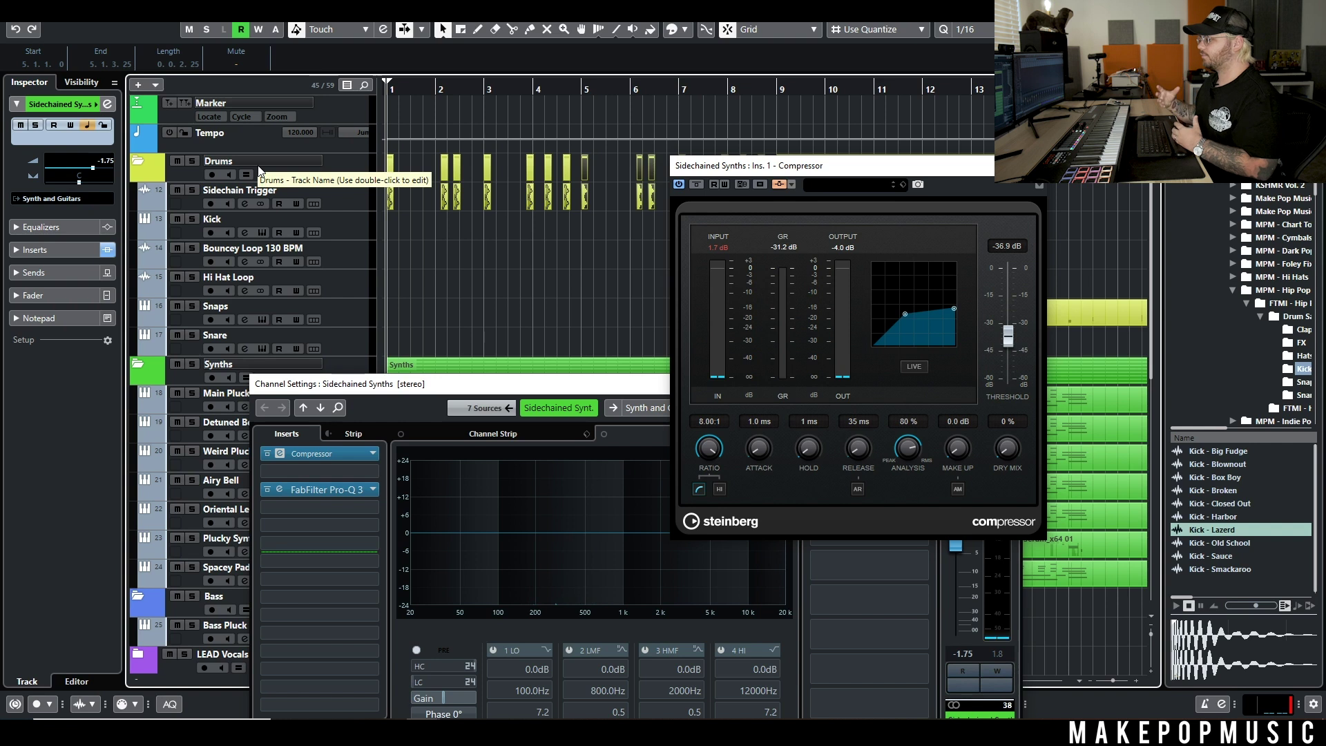
# Step: Inspect the first kick clip in bar 2 of Sidechain Trigger and try a 1000 ms Compressor release while playing from bar 1
pyautogui.scroll(5, 437, 205)
pyautogui.click(462, 209)
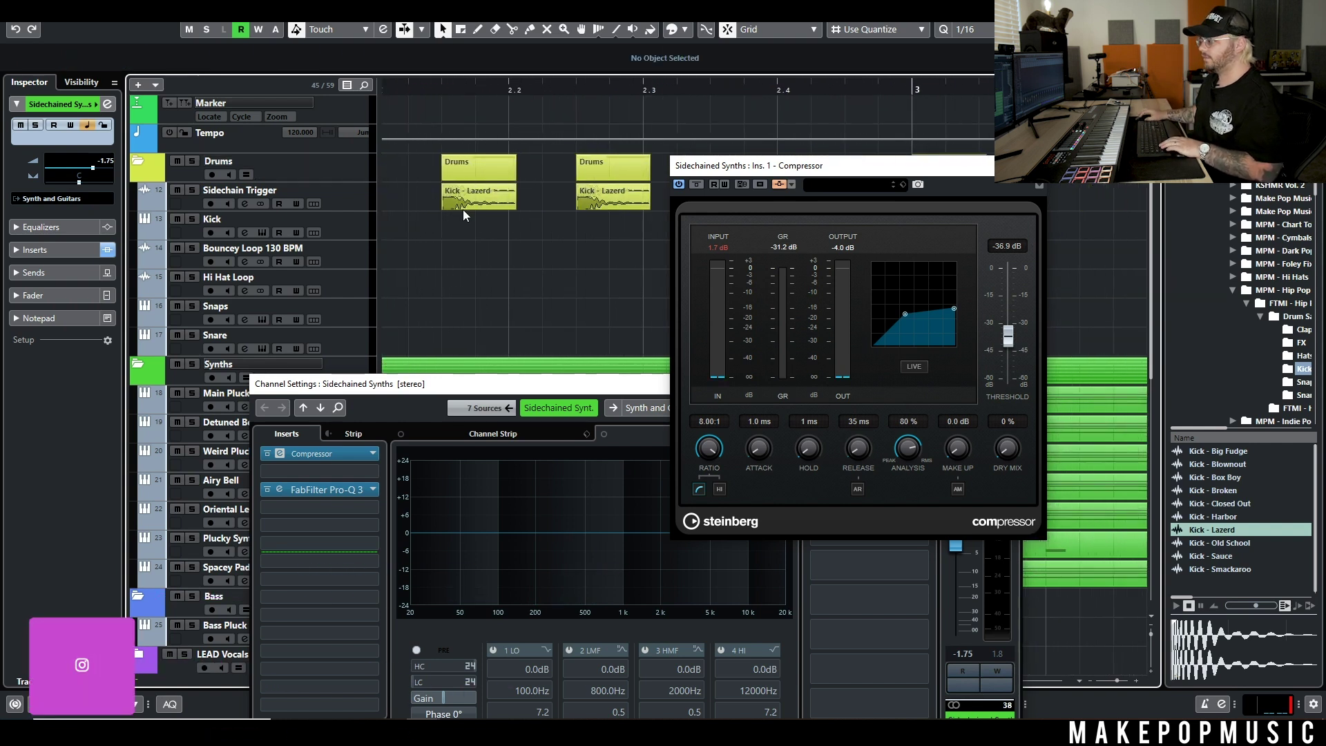
pyautogui.click(463, 207)
pyautogui.scroll(-5, 470, 214)
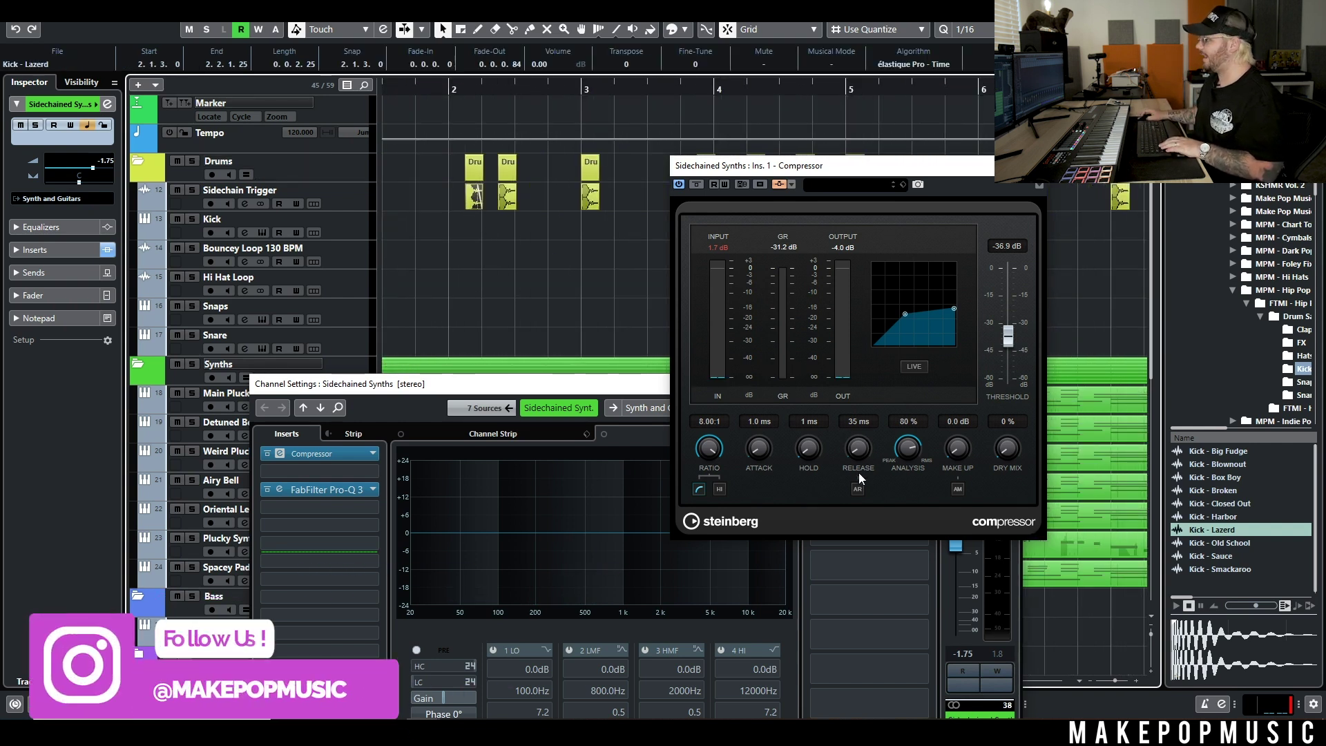
pyautogui.moveTo(859, 472); pyautogui.dragTo(873, 370)
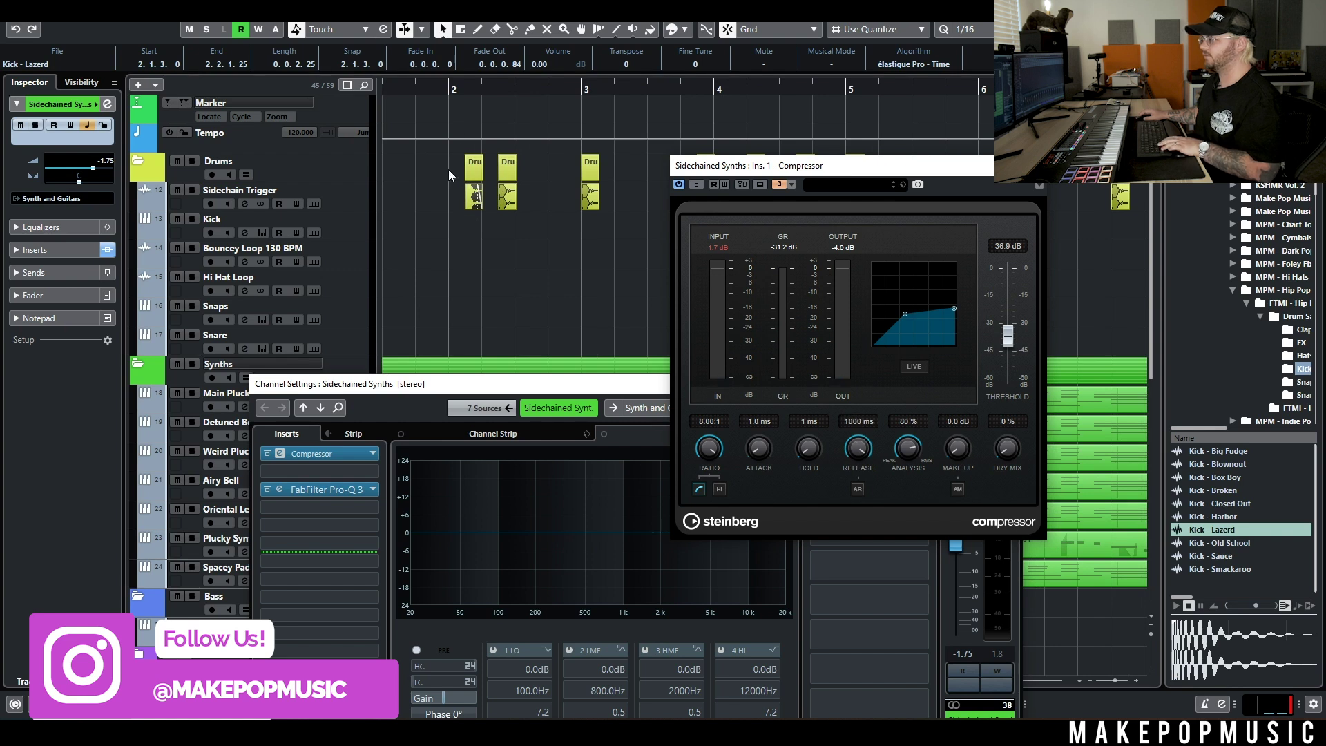
pyautogui.scroll(-3, 436, 162)
pyautogui.moveTo(408, 87); pyautogui.dragTo(3, 235)
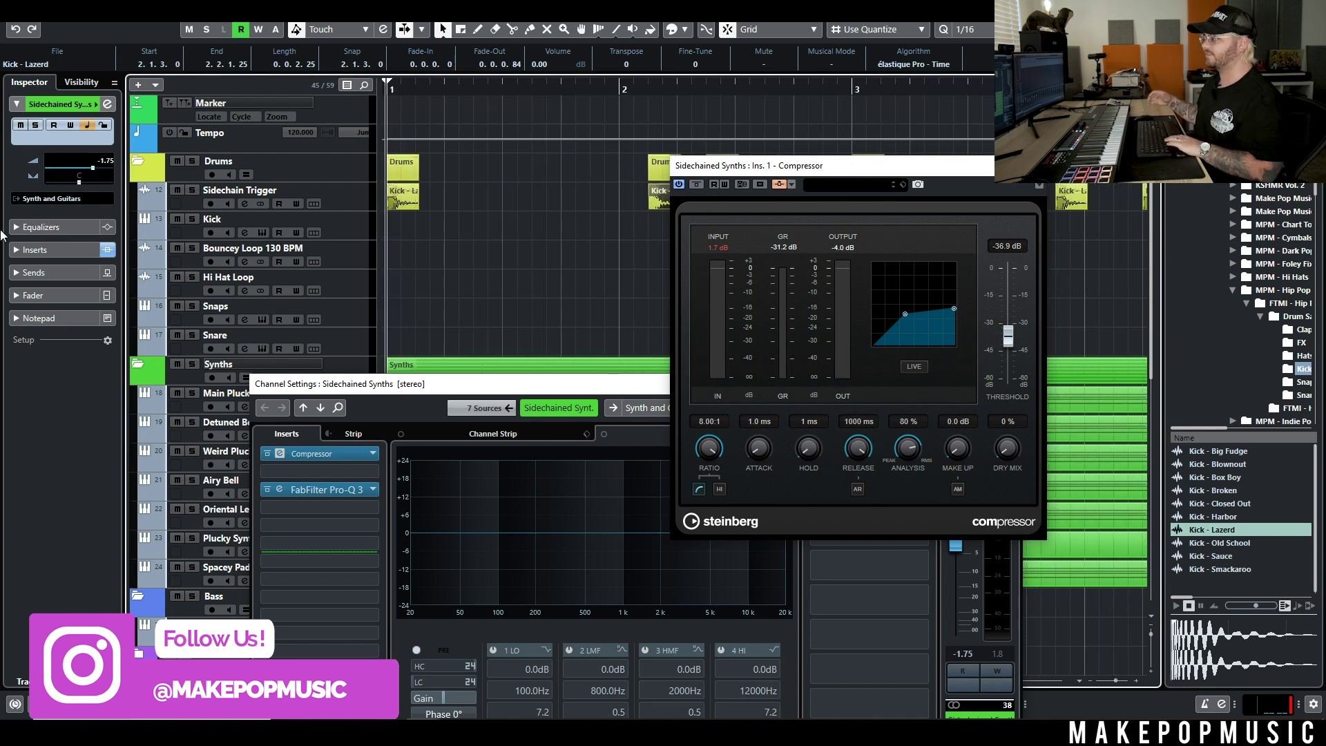
pyautogui.press('space')
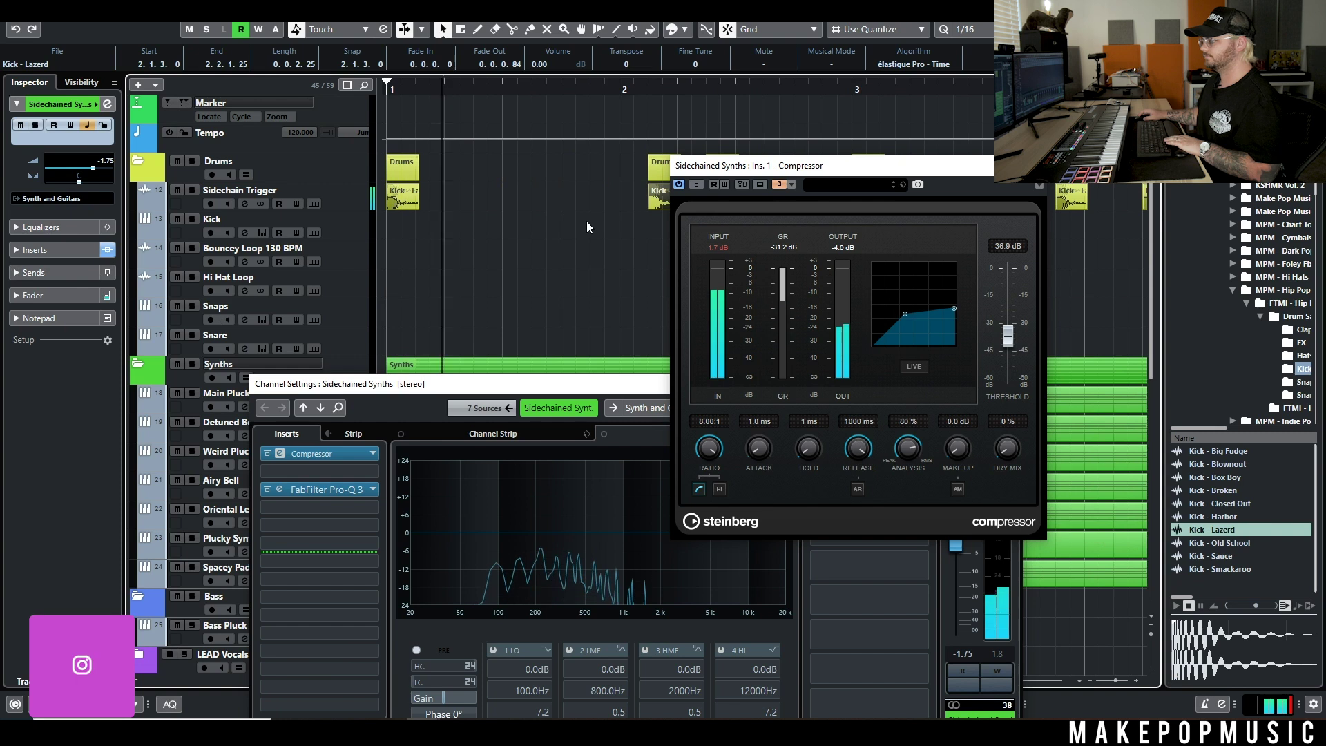
# Step: Try a 10 ms Compressor release during playback, raise it to 154 ms and listen to the synths again
pyautogui.moveTo(844, 434); pyautogui.dragTo(835, 549)
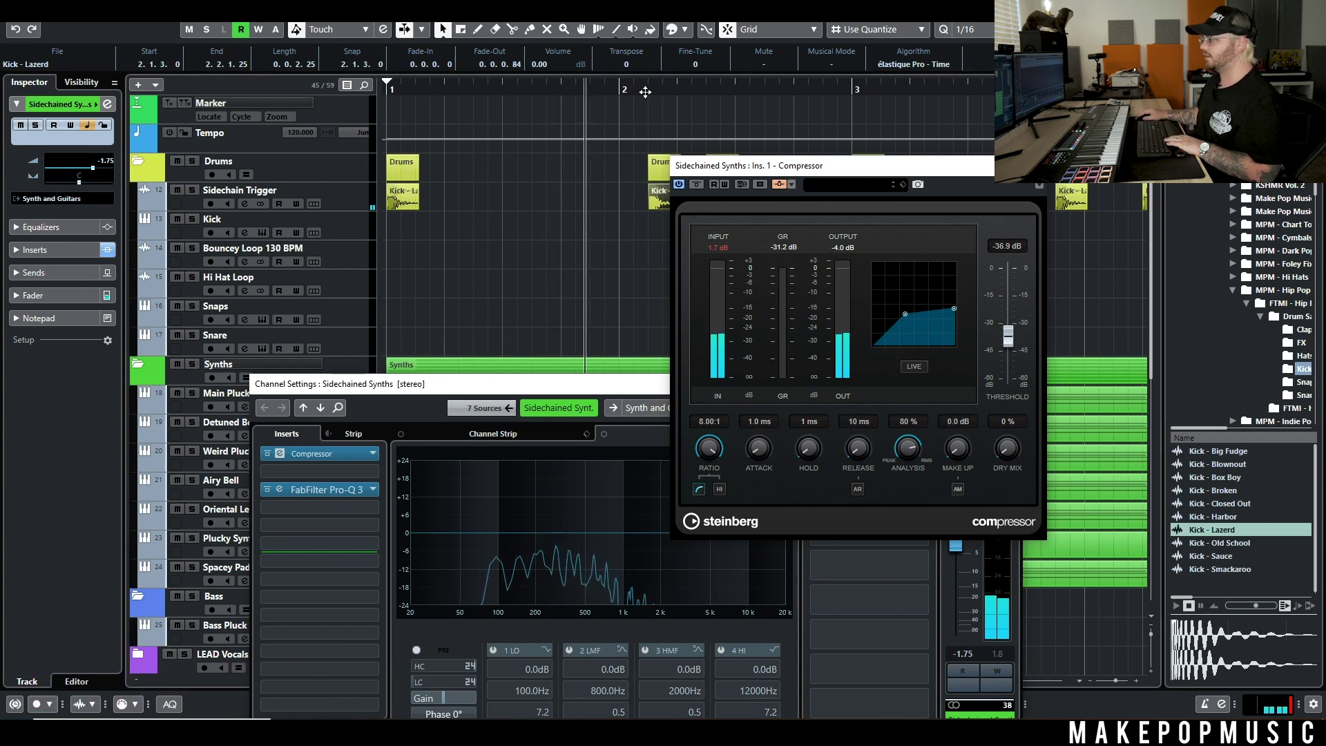
pyautogui.moveTo(645, 92); pyautogui.dragTo(644, 75)
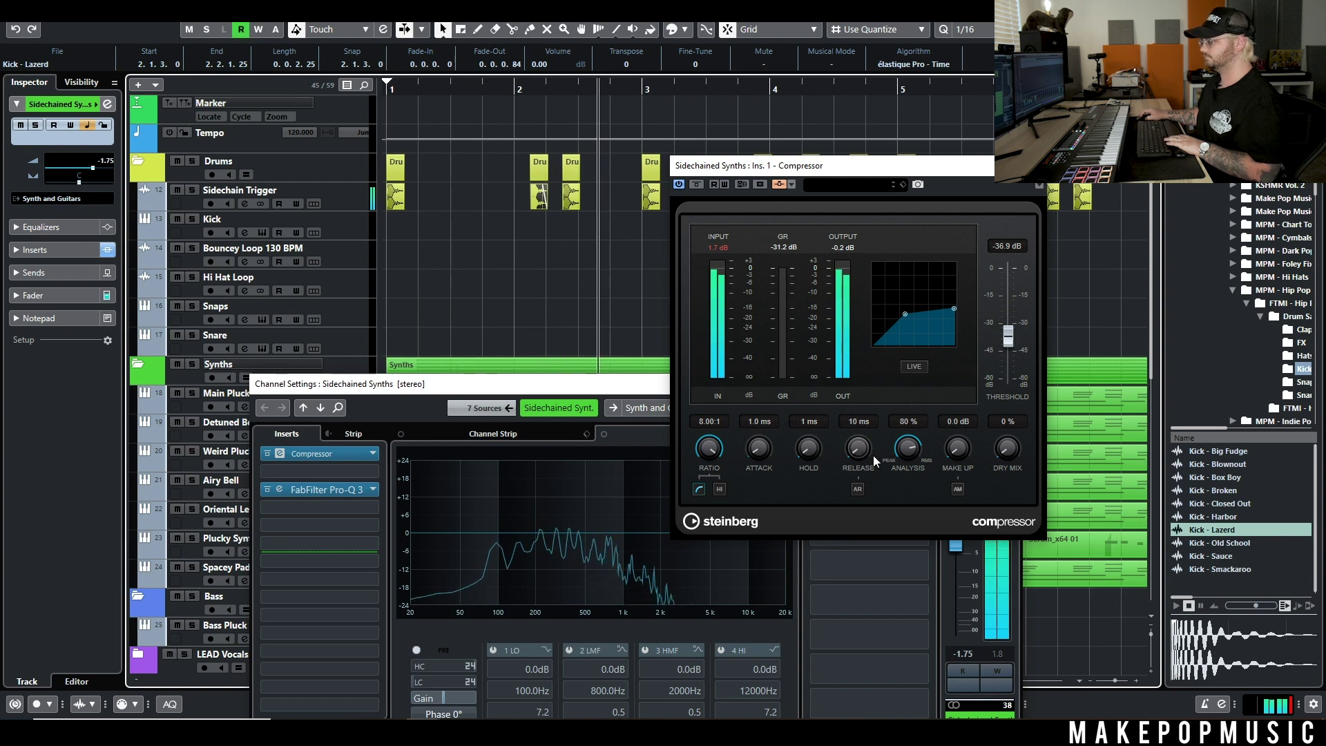
pyautogui.moveTo(857, 450); pyautogui.dragTo(855, 430)
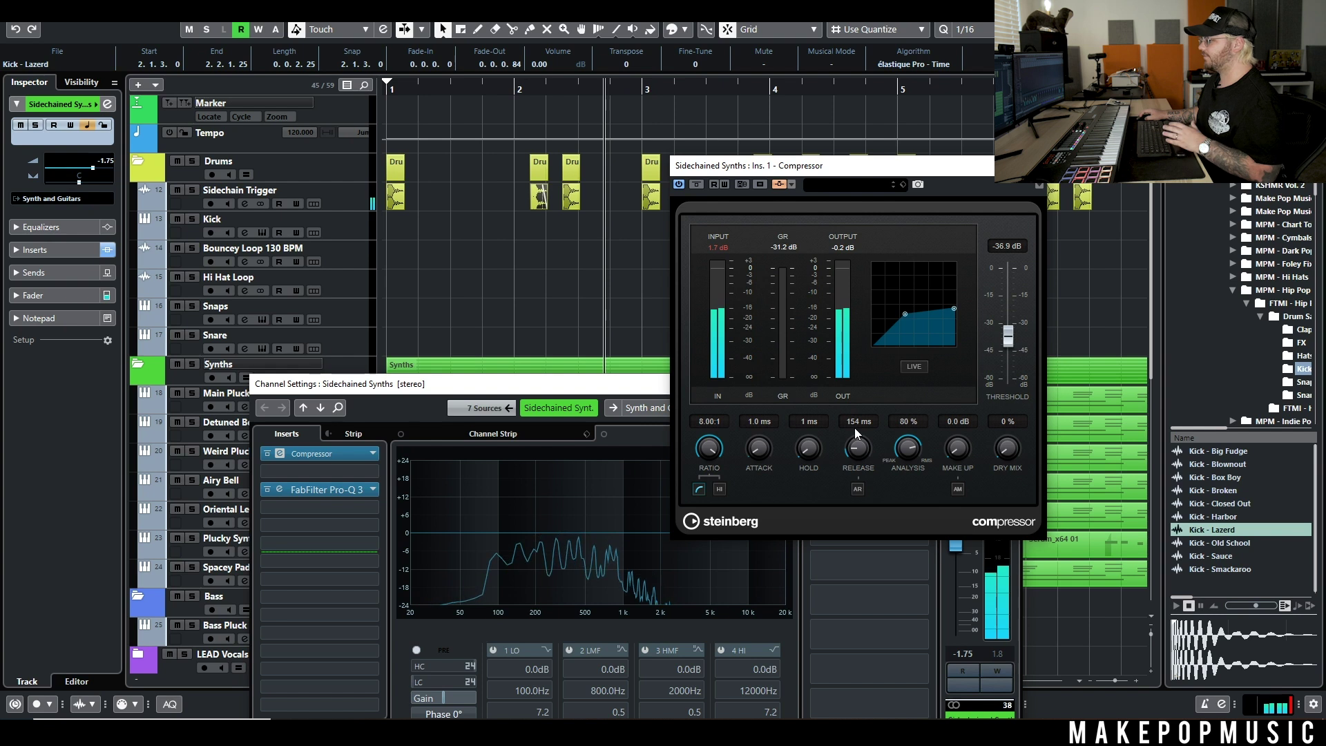
pyautogui.press('space')
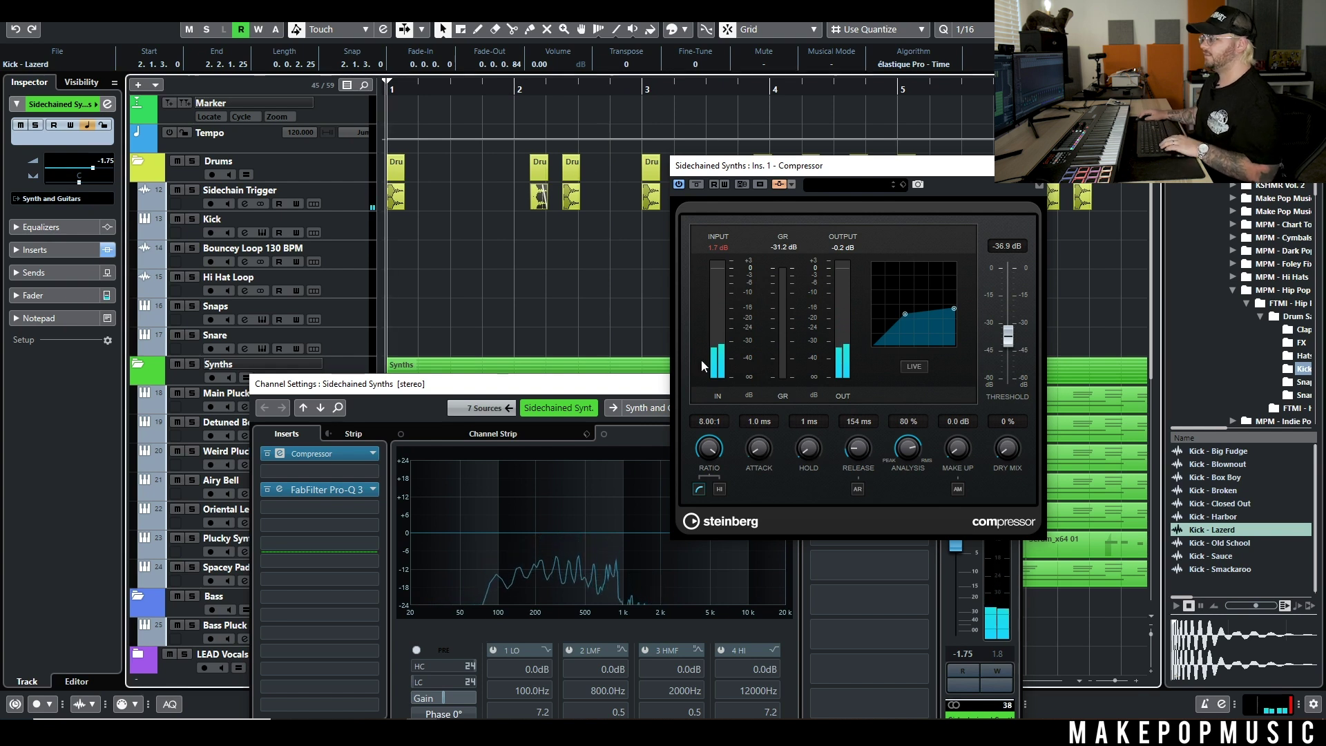
# Step: Audition a 100 ms Compressor attack, set the attack to 0.1 ms instead, and raise the threshold to -32.5 dB
pyautogui.moveTo(752, 454); pyautogui.dragTo(777, 337)
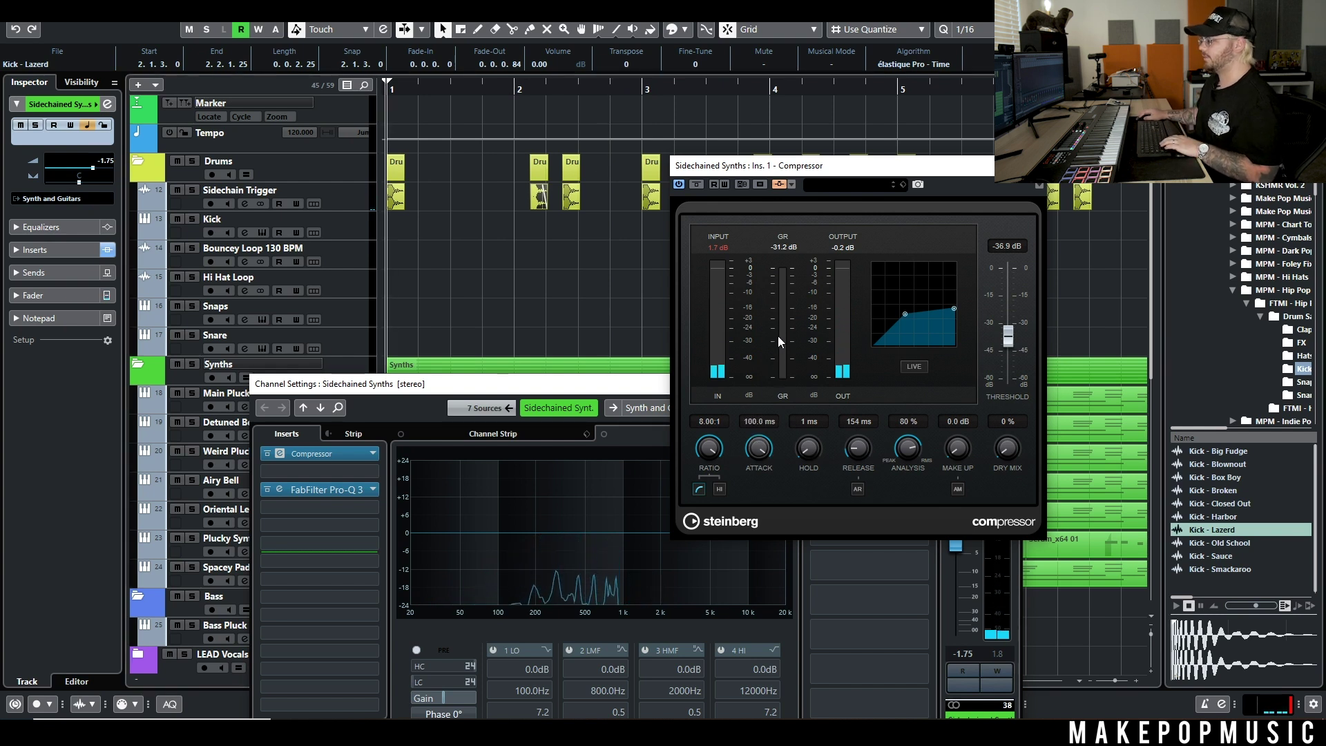
pyautogui.click(456, 261)
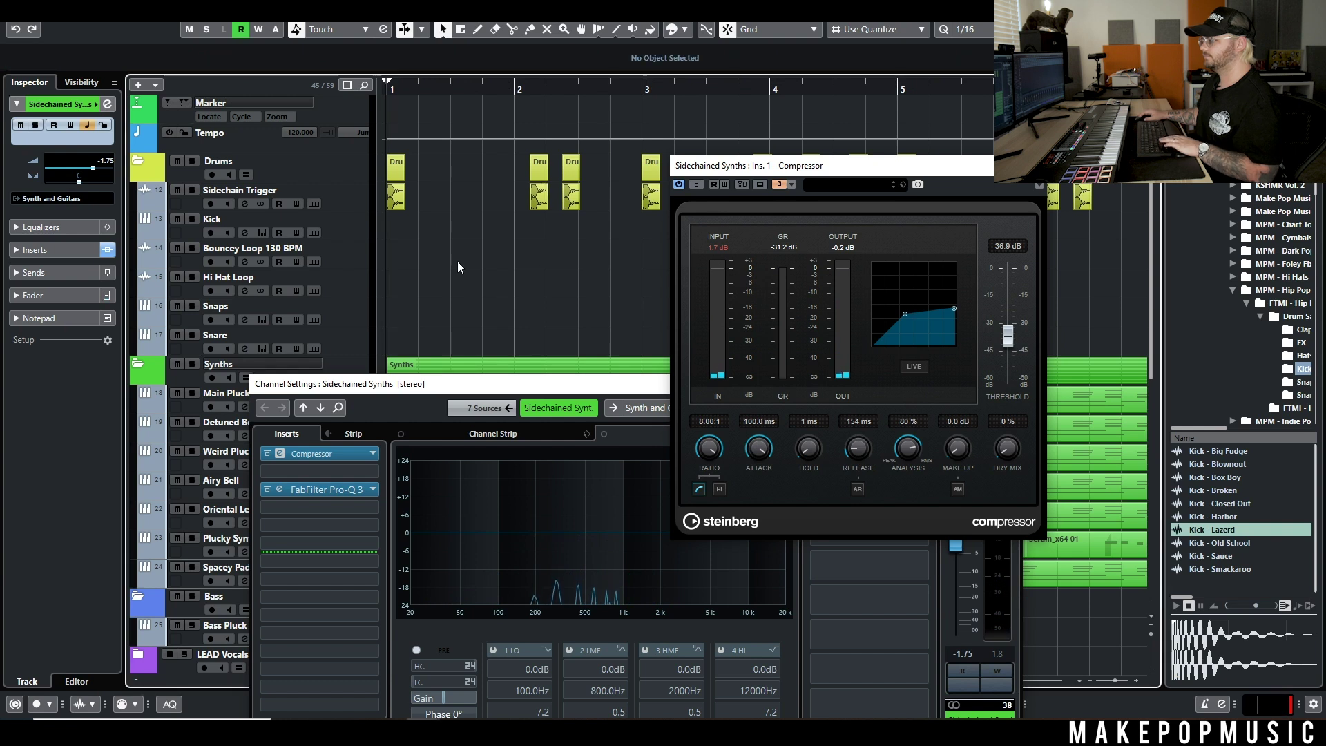
pyautogui.press('space')
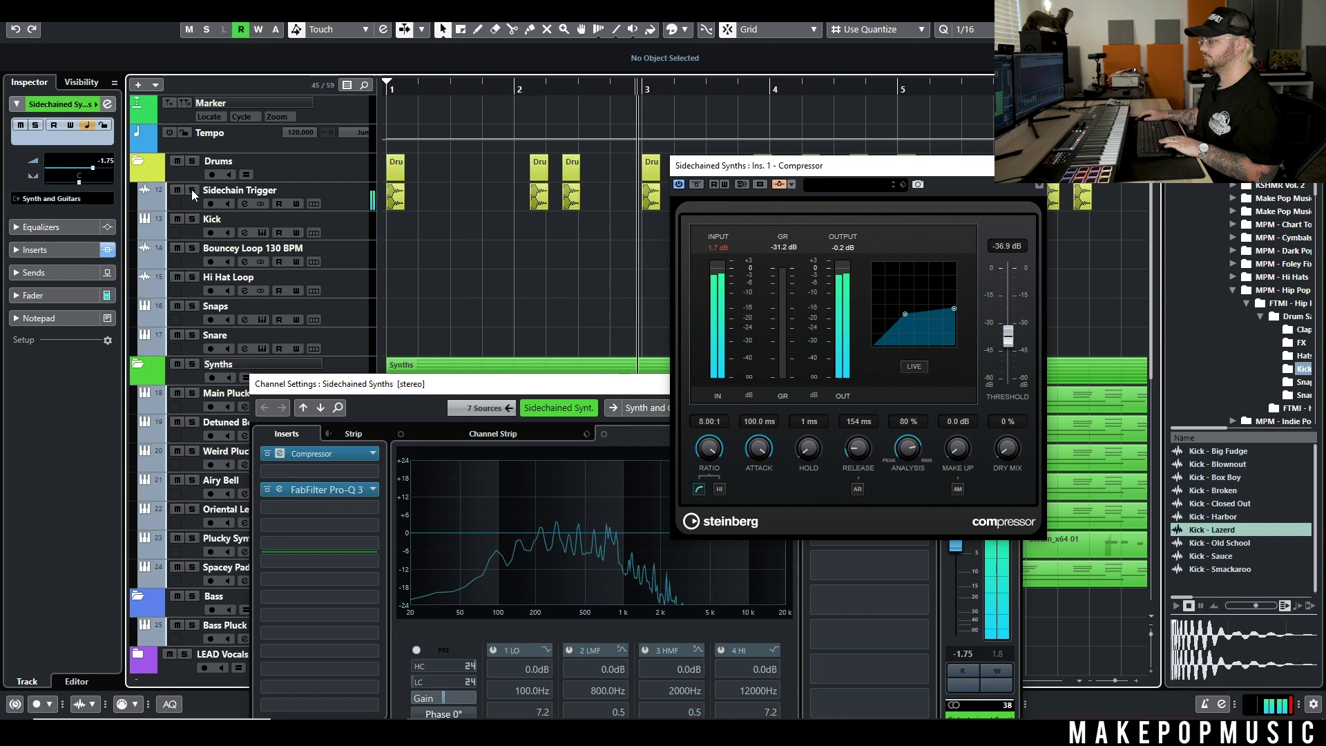
pyautogui.moveTo(762, 456); pyautogui.dragTo(729, 591)
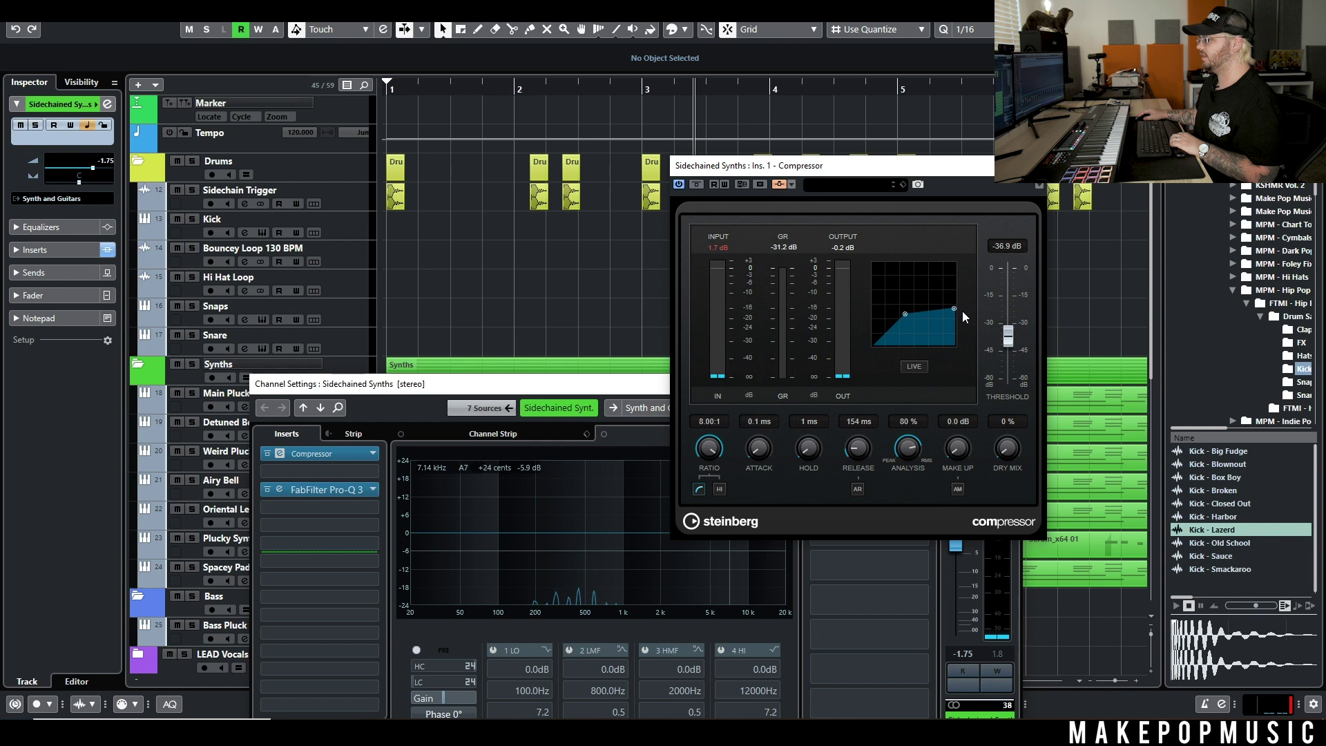
pyautogui.moveTo(909, 312); pyautogui.dragTo(923, 307)
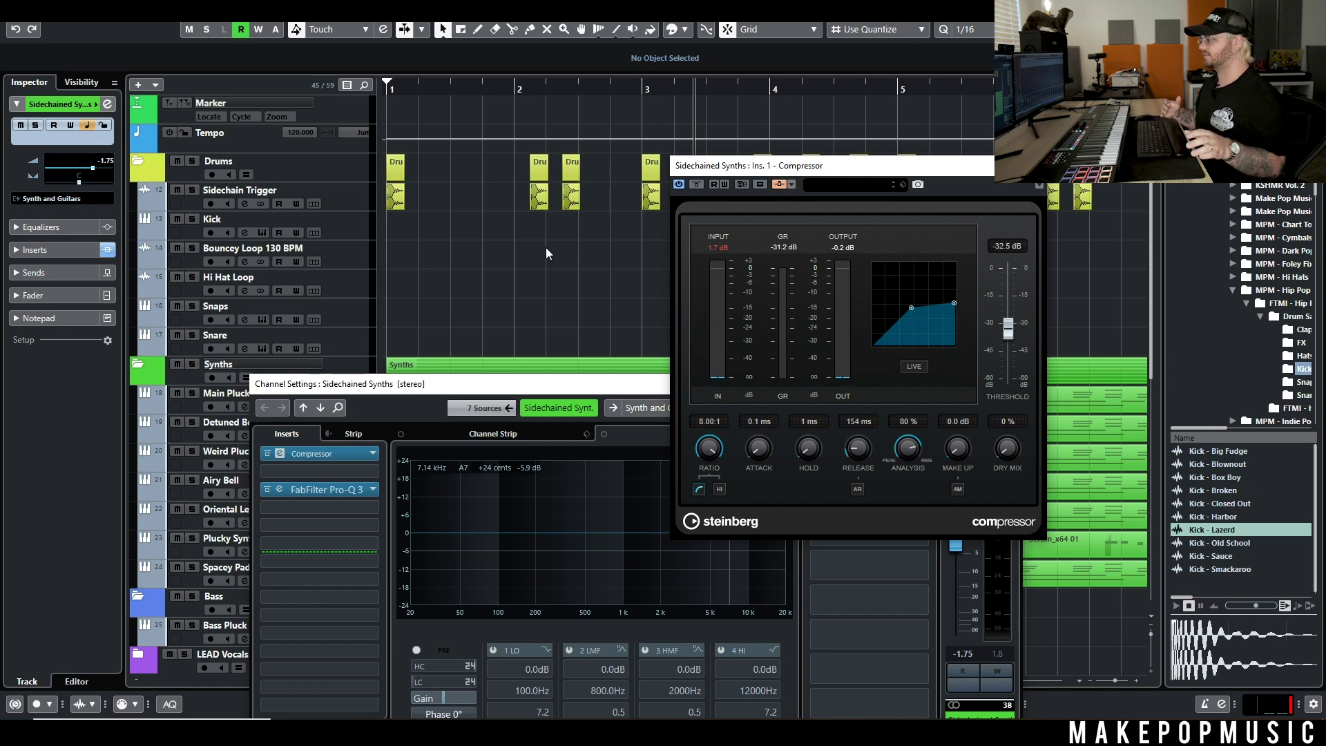
# Step: Play the Sidechain Trigger track, close the Compressor, and set the track's output routing to No Bus to remove its audible kick
pyautogui.press('g')
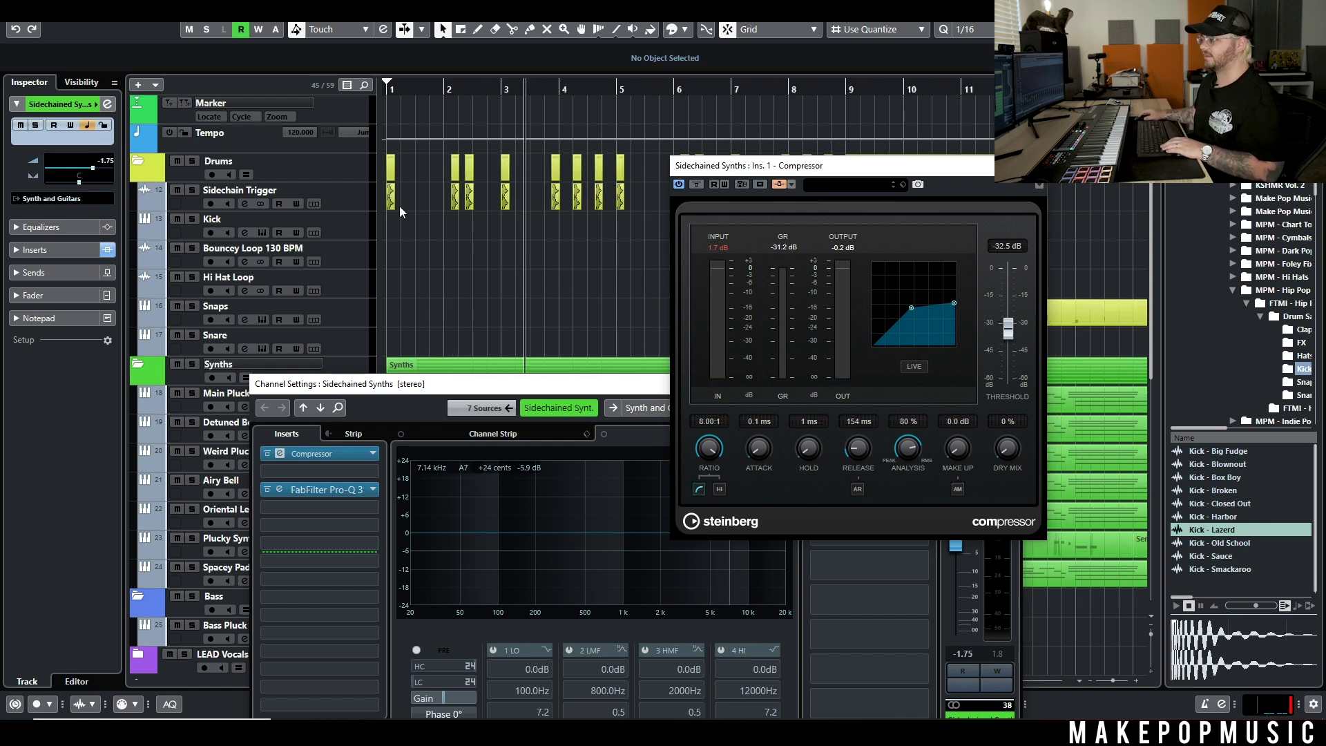
pyautogui.click(353, 193)
pyautogui.press('h')
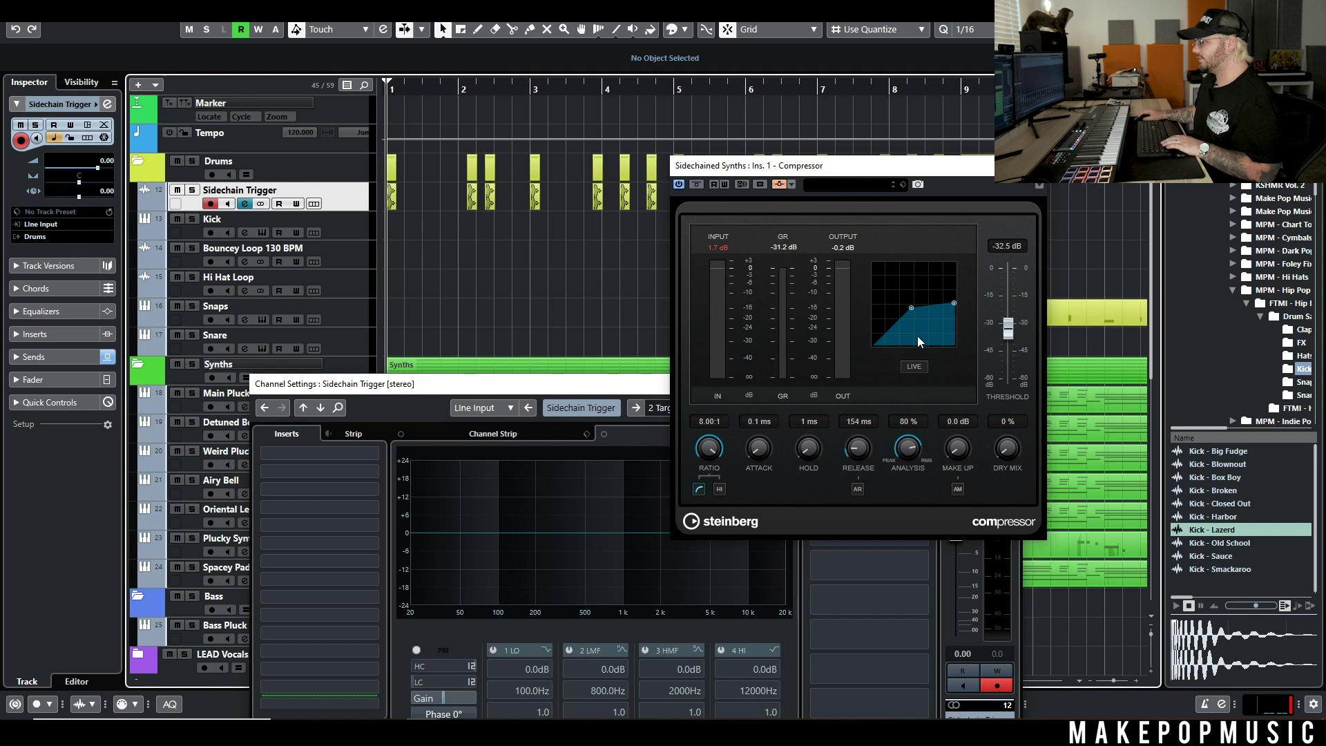
pyautogui.press('space')
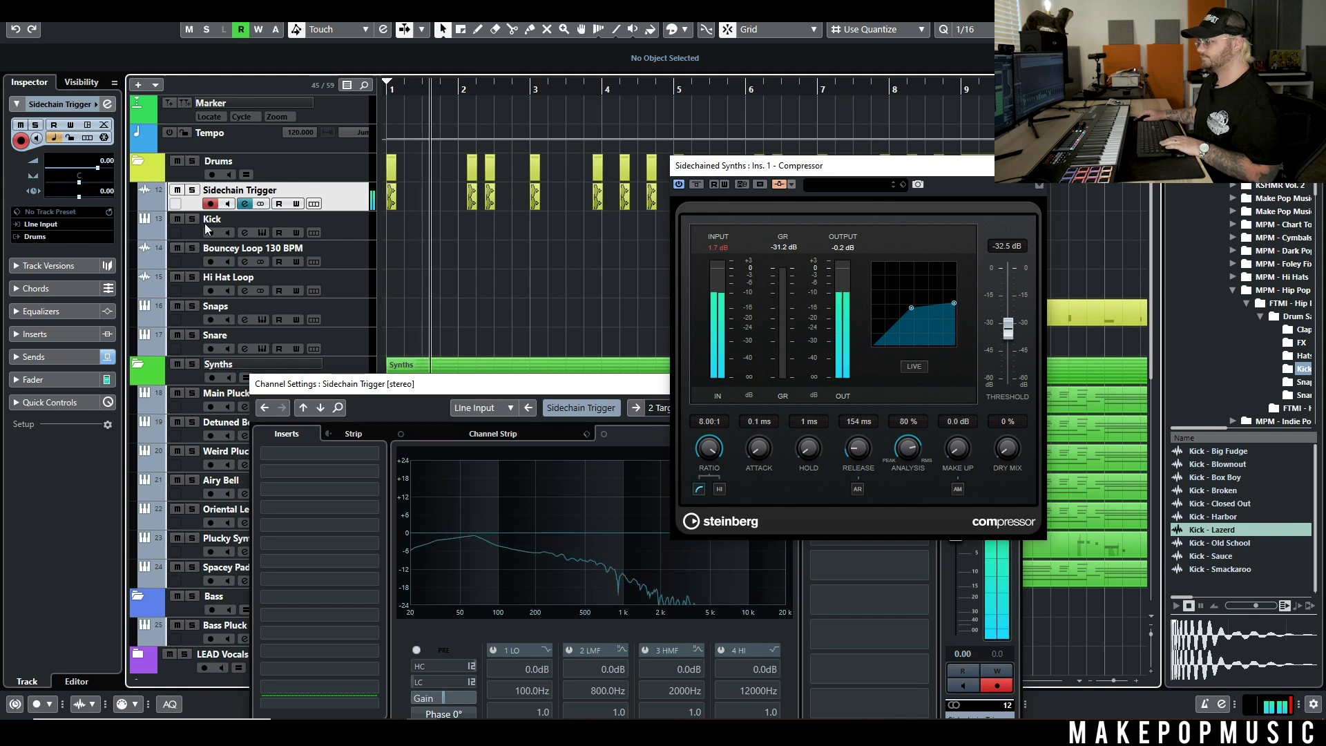
pyautogui.click(1036, 165)
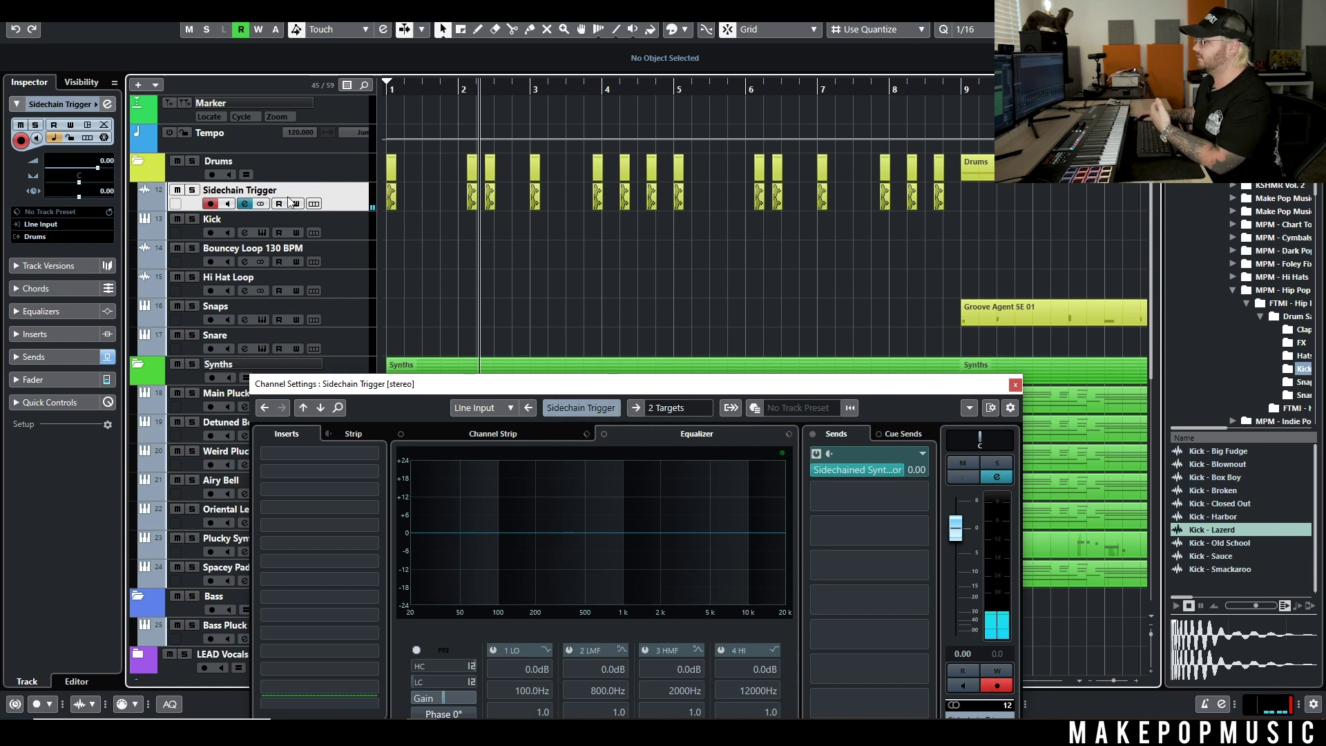
pyautogui.click(62, 238)
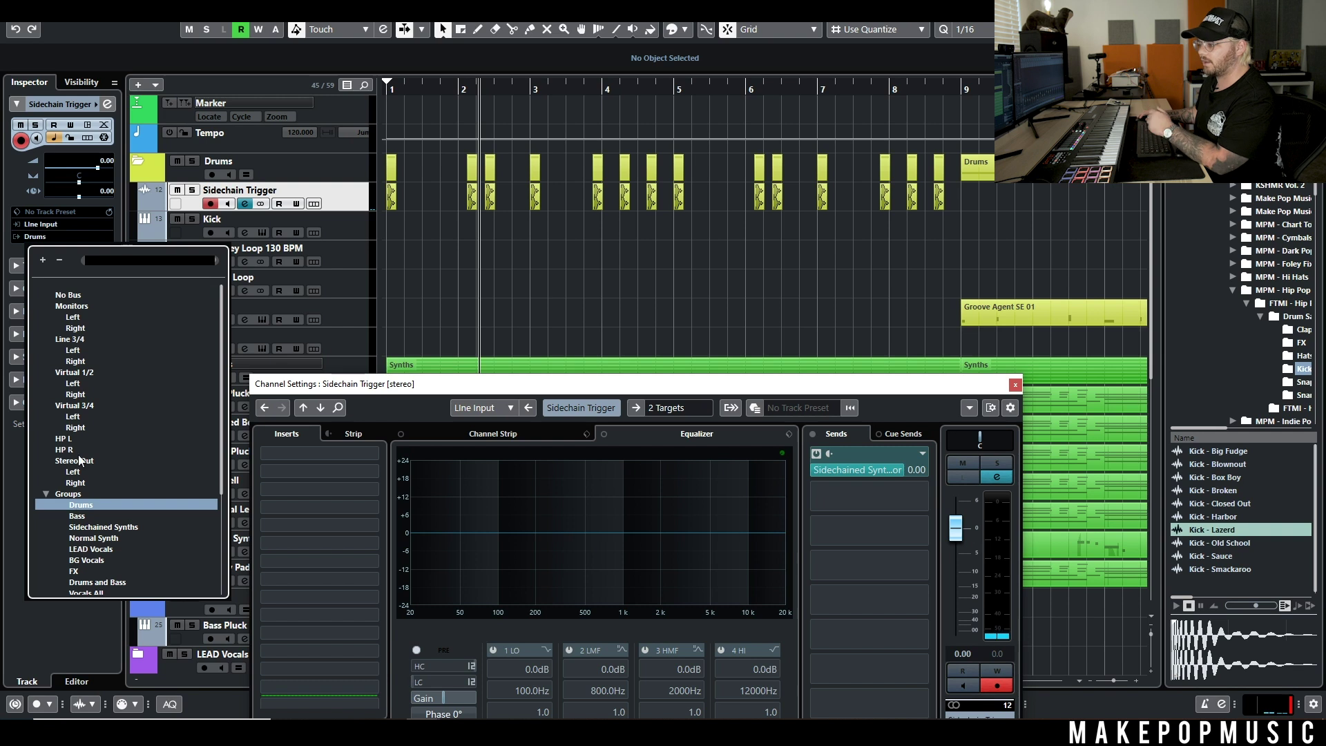
pyautogui.click(74, 295)
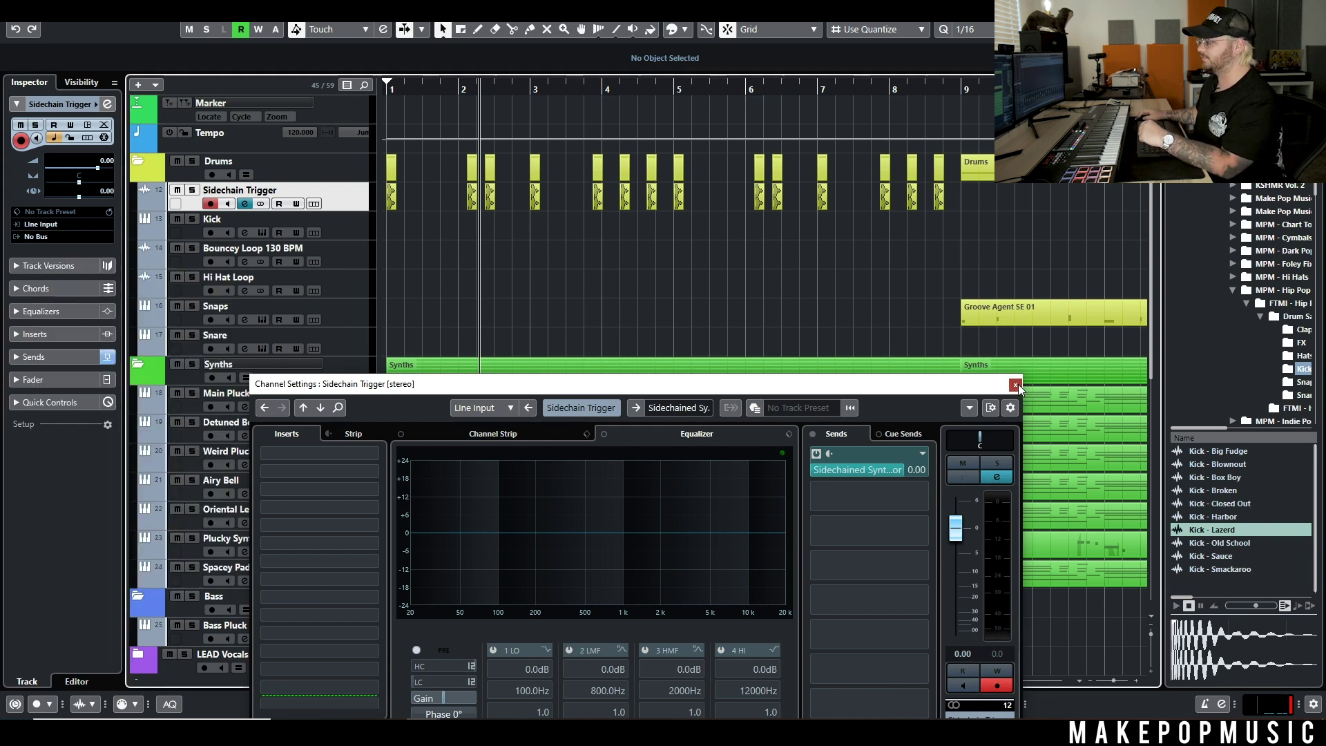
pyautogui.click(1016, 385)
# Step: Play the arrangement from bar 1 to hear the synths pumping without the audible trigger kick
pyautogui.press('g')
pyautogui.press('g')
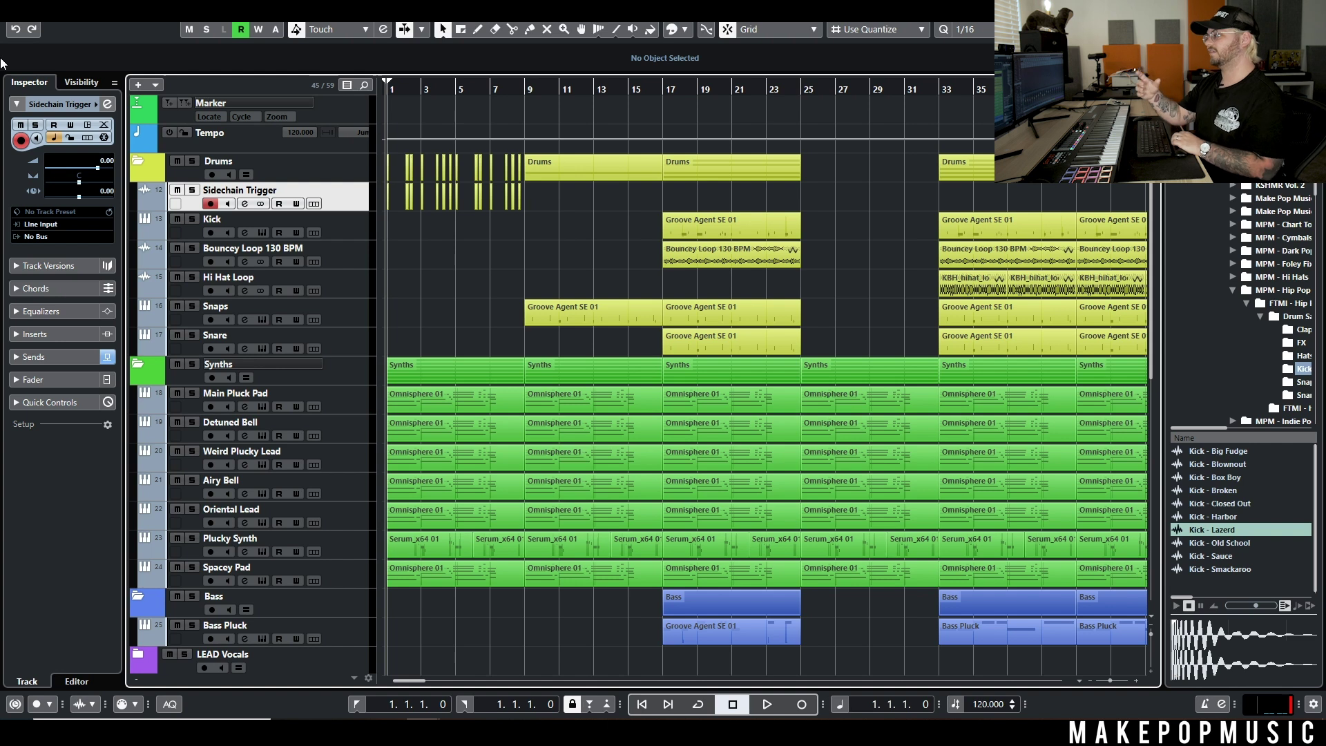
pyautogui.press('h')
pyautogui.press('h')
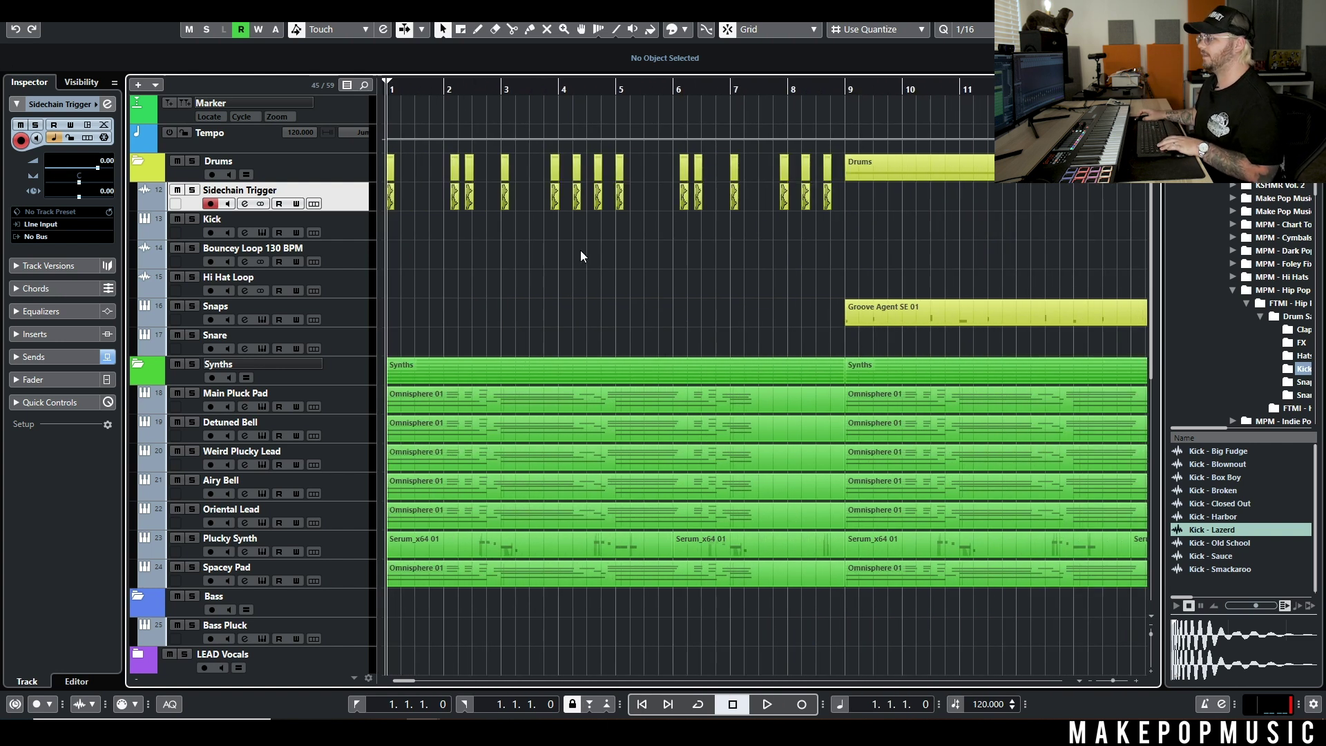
pyautogui.press('space')
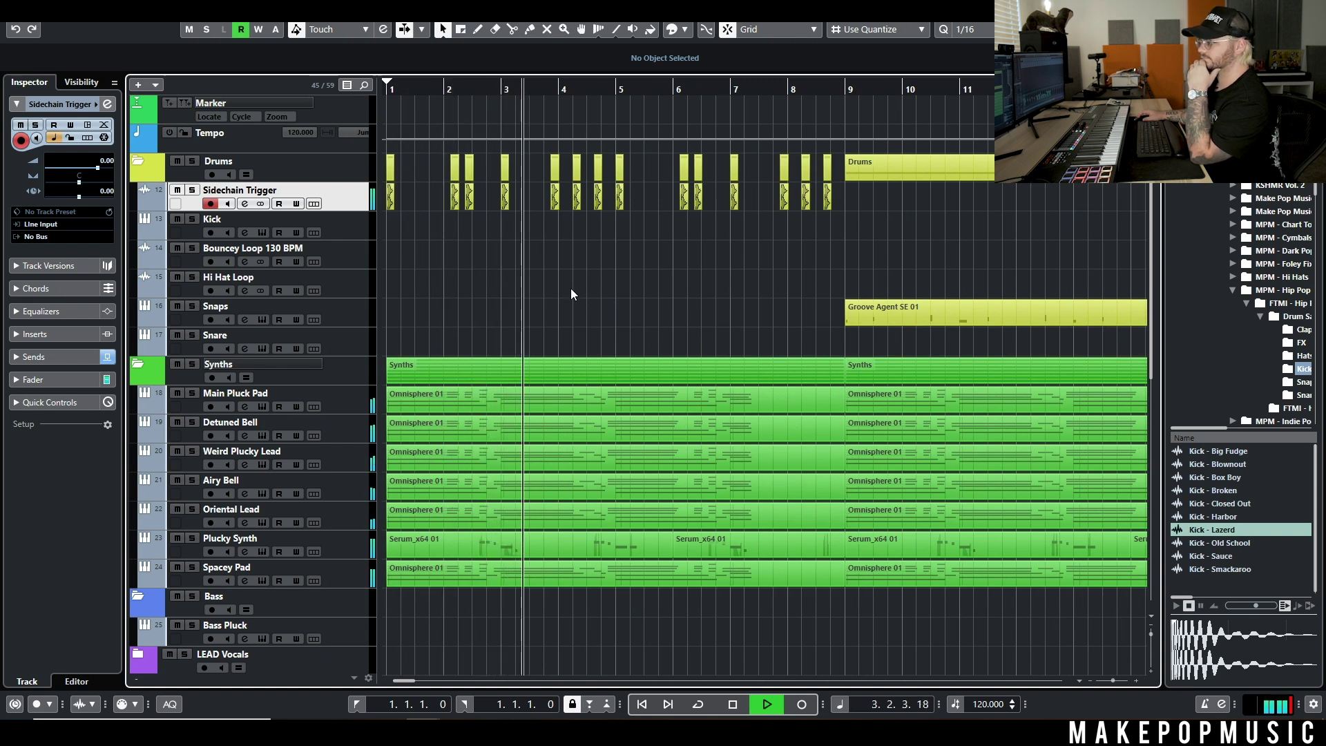
pyautogui.click(245, 204)
pyautogui.click(1020, 384)
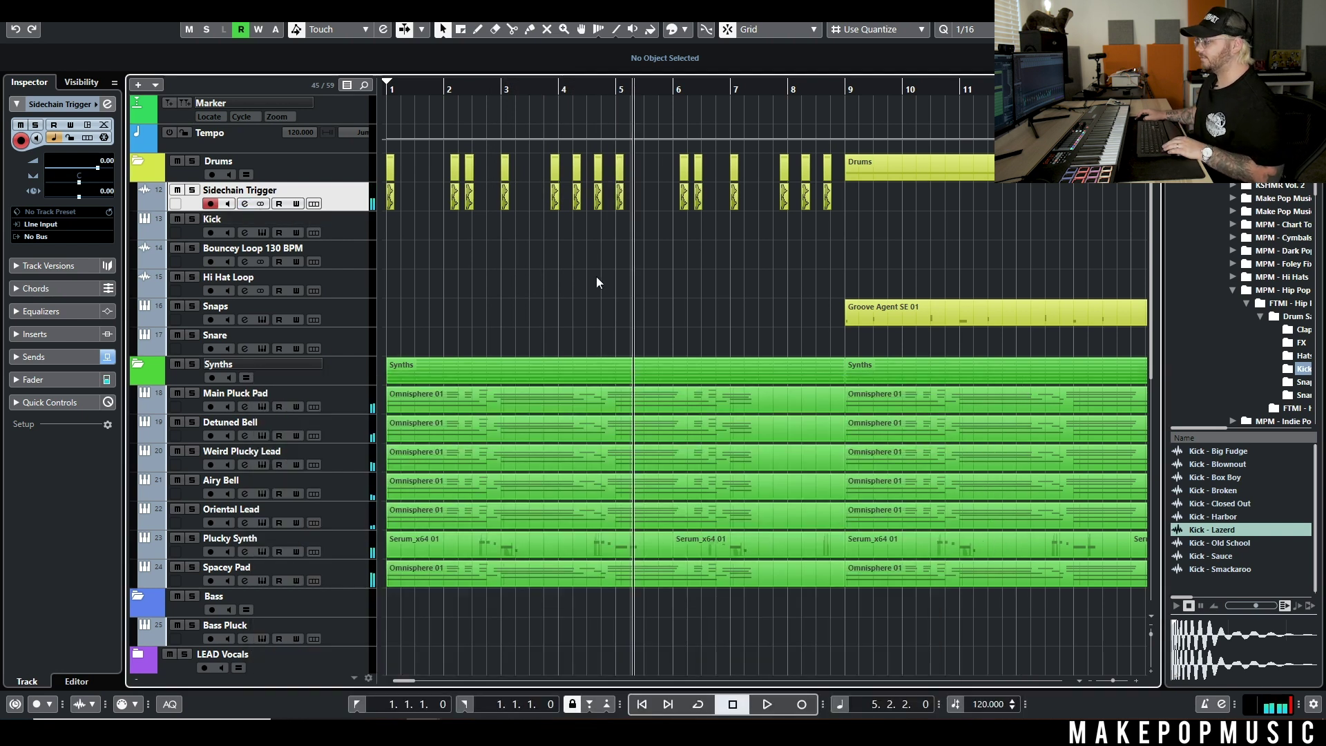
# Step: Reopen the Compressor on the Sidechained Synths group, set its ratio to 3.30:1 and release to 292 ms, and play the result
pyautogui.scroll(-10, 587, 268)
pyautogui.click(247, 261)
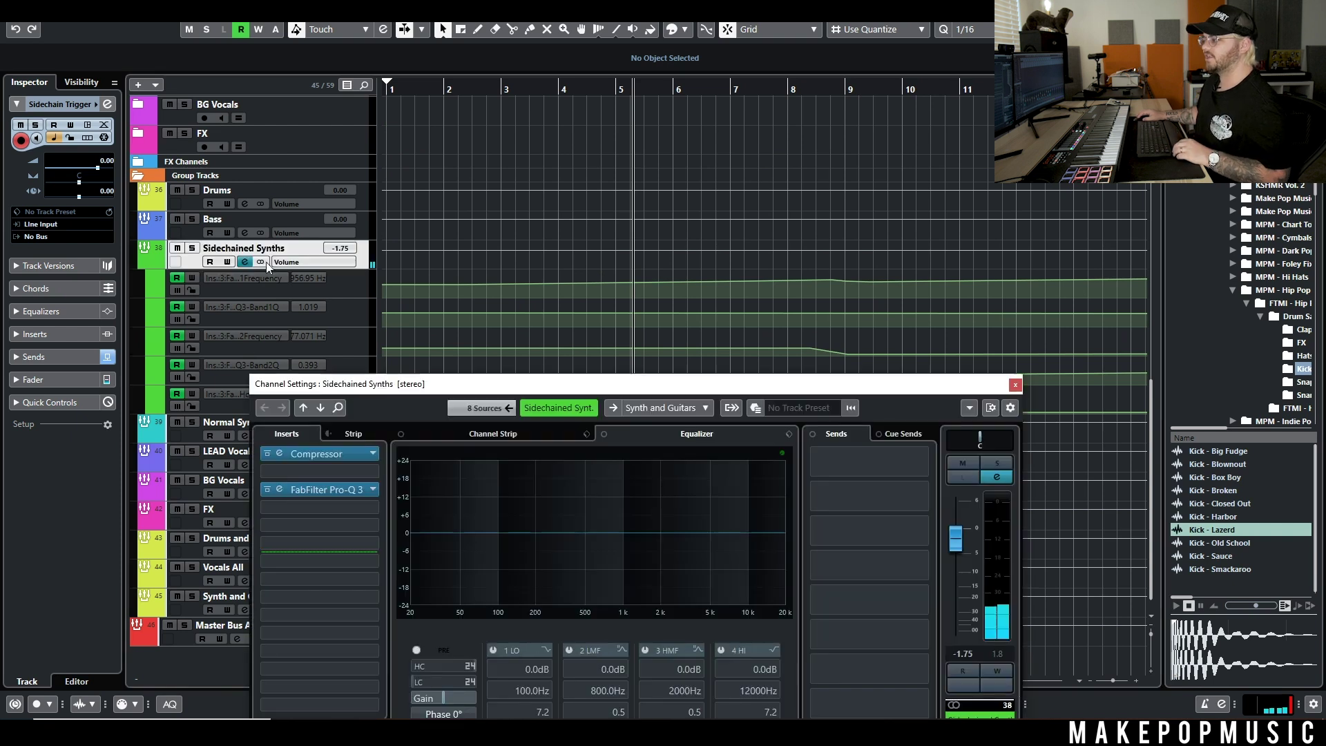
pyautogui.click(325, 454)
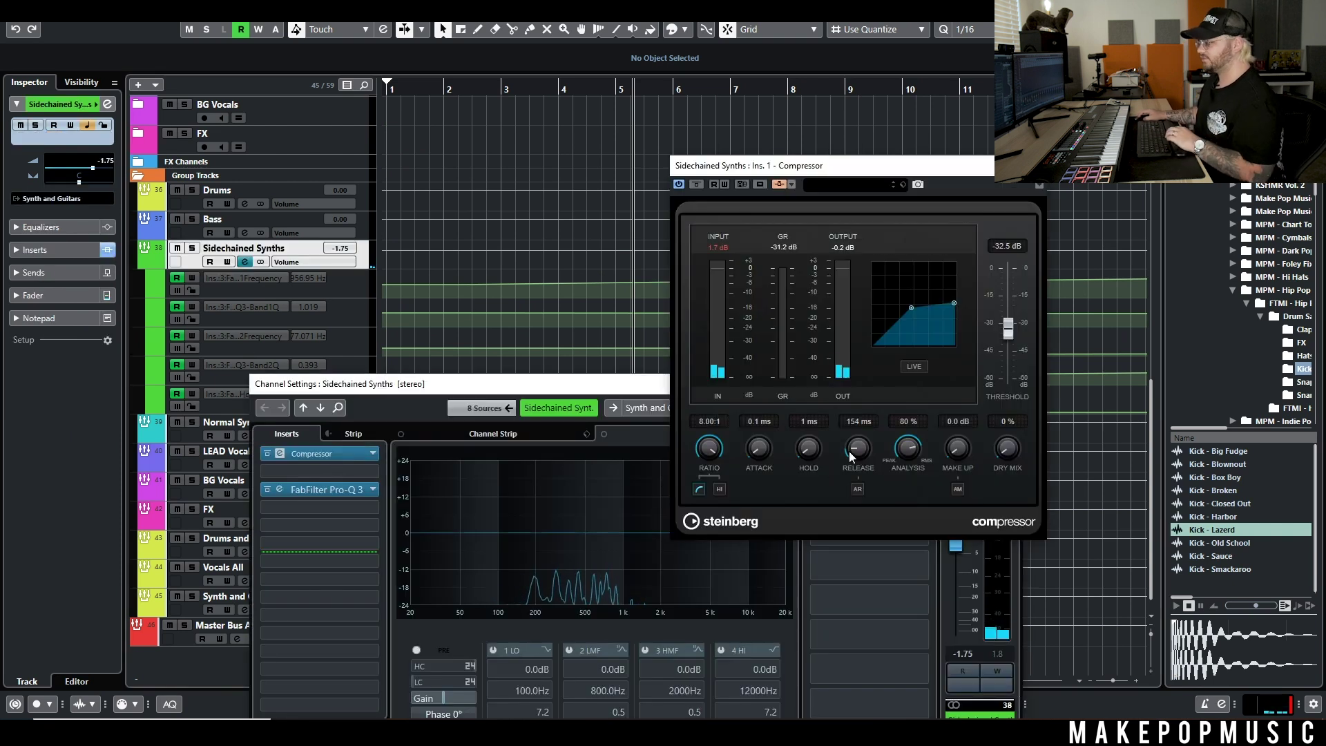
pyautogui.moveTo(955, 299); pyautogui.dragTo(954, 293)
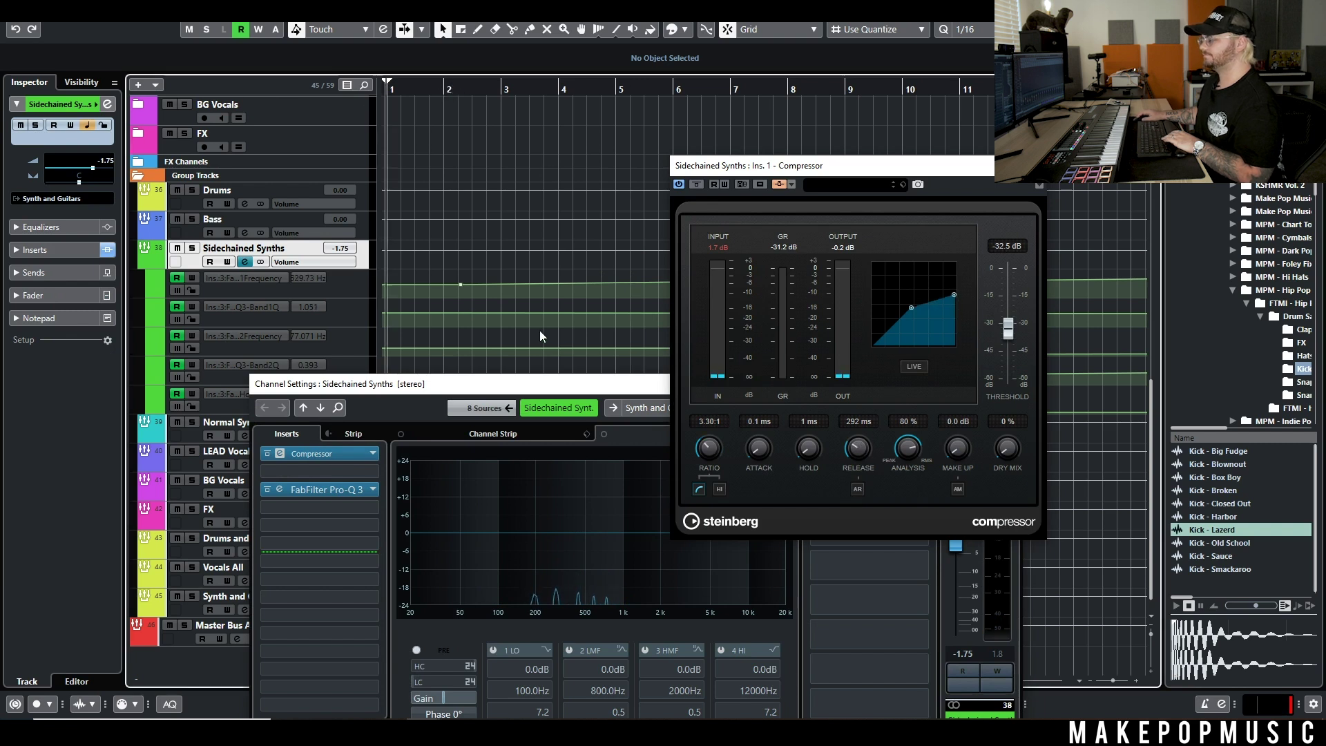
pyautogui.press('space')
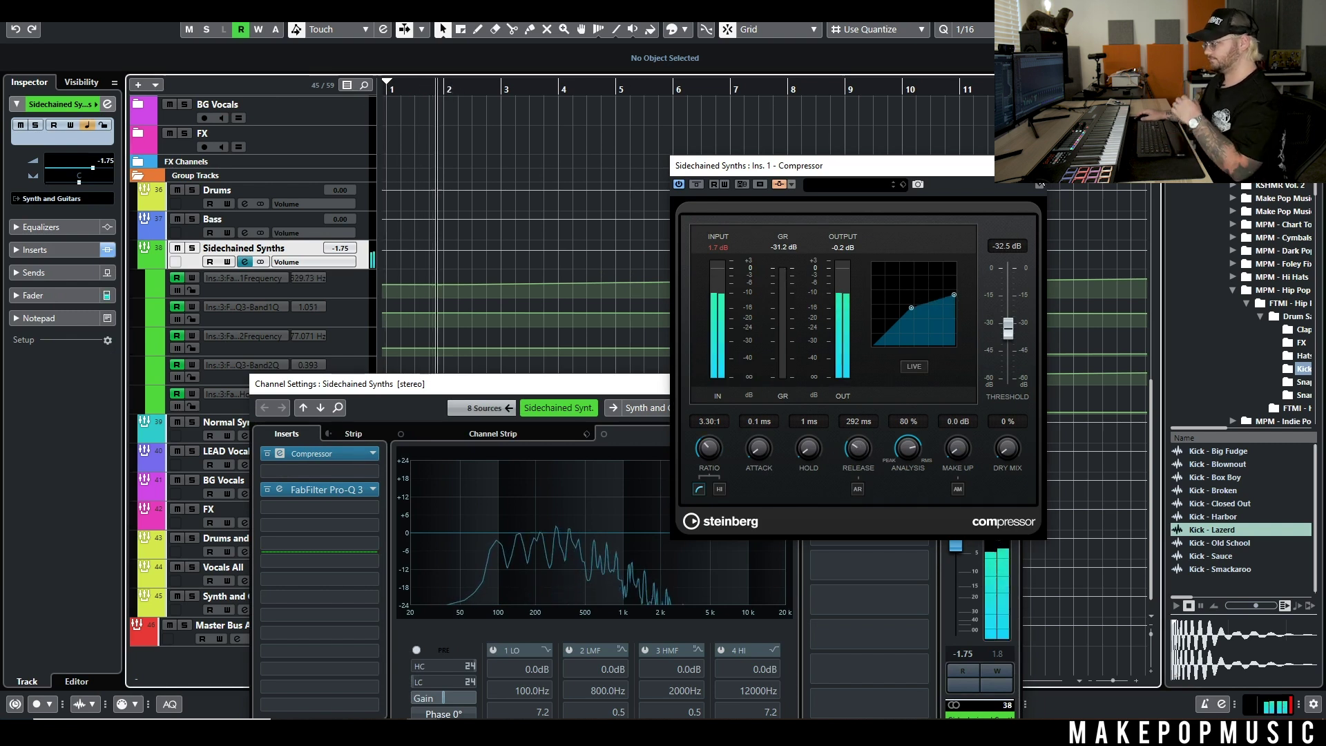
# Step: Close the Compressor, set the Sidechain Trigger track's send to the synth group's compressor to -9.19 dB, and play from bar 1
pyautogui.click(1036, 166)
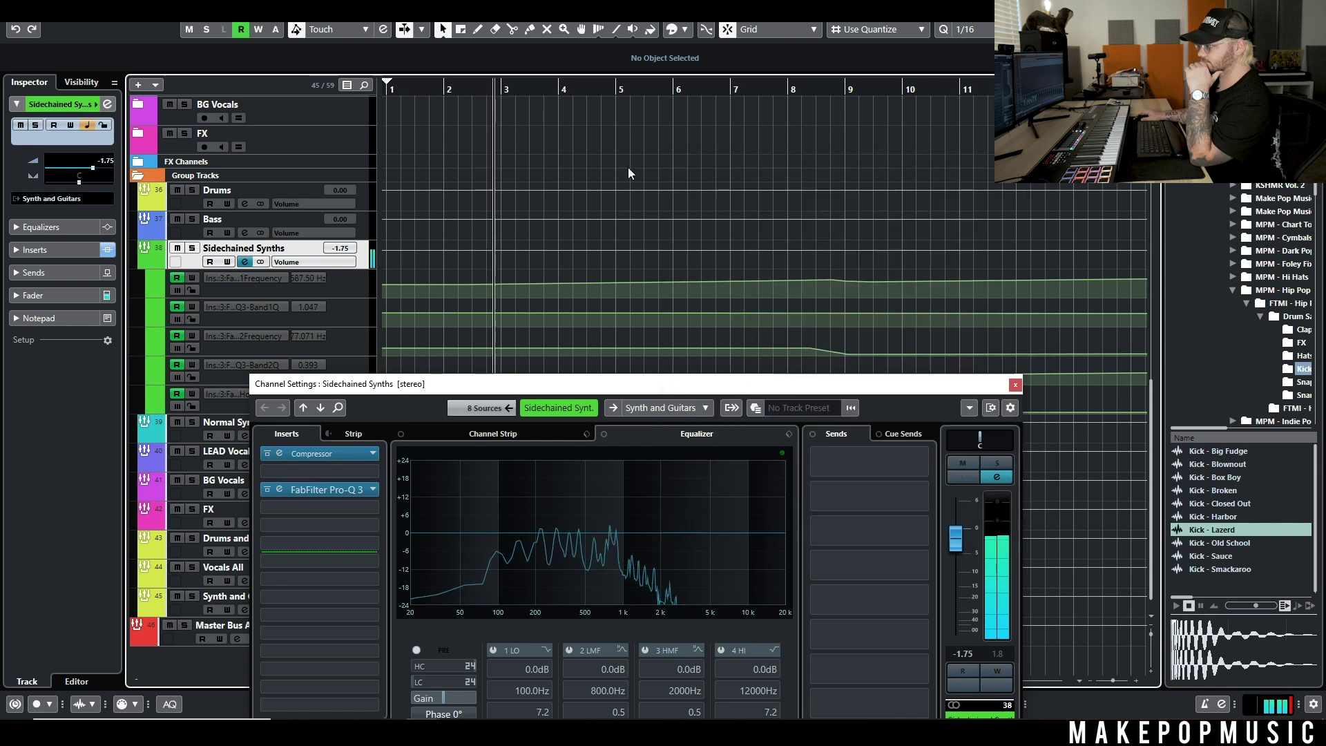
pyautogui.scroll(15, 362, 228)
pyautogui.click(354, 199)
pyautogui.moveTo(897, 473); pyautogui.dragTo(826, 474)
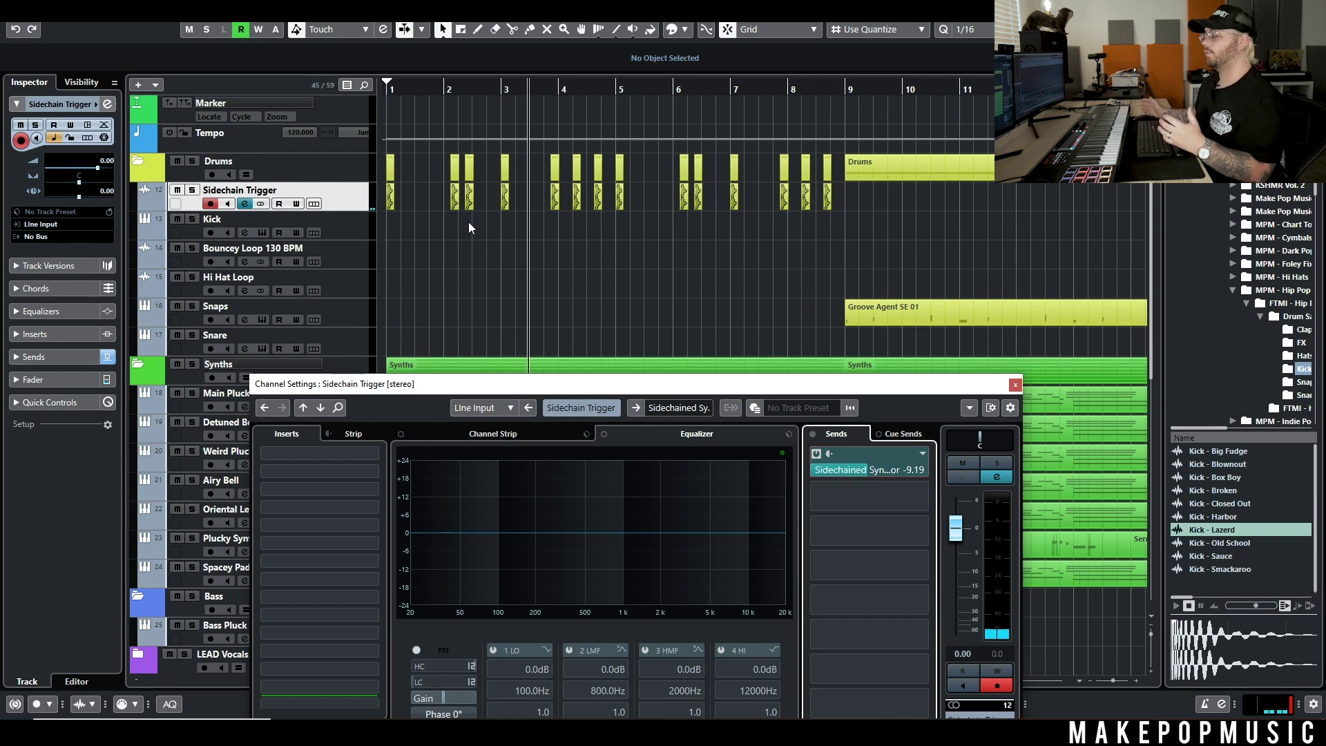
pyautogui.press('Home')
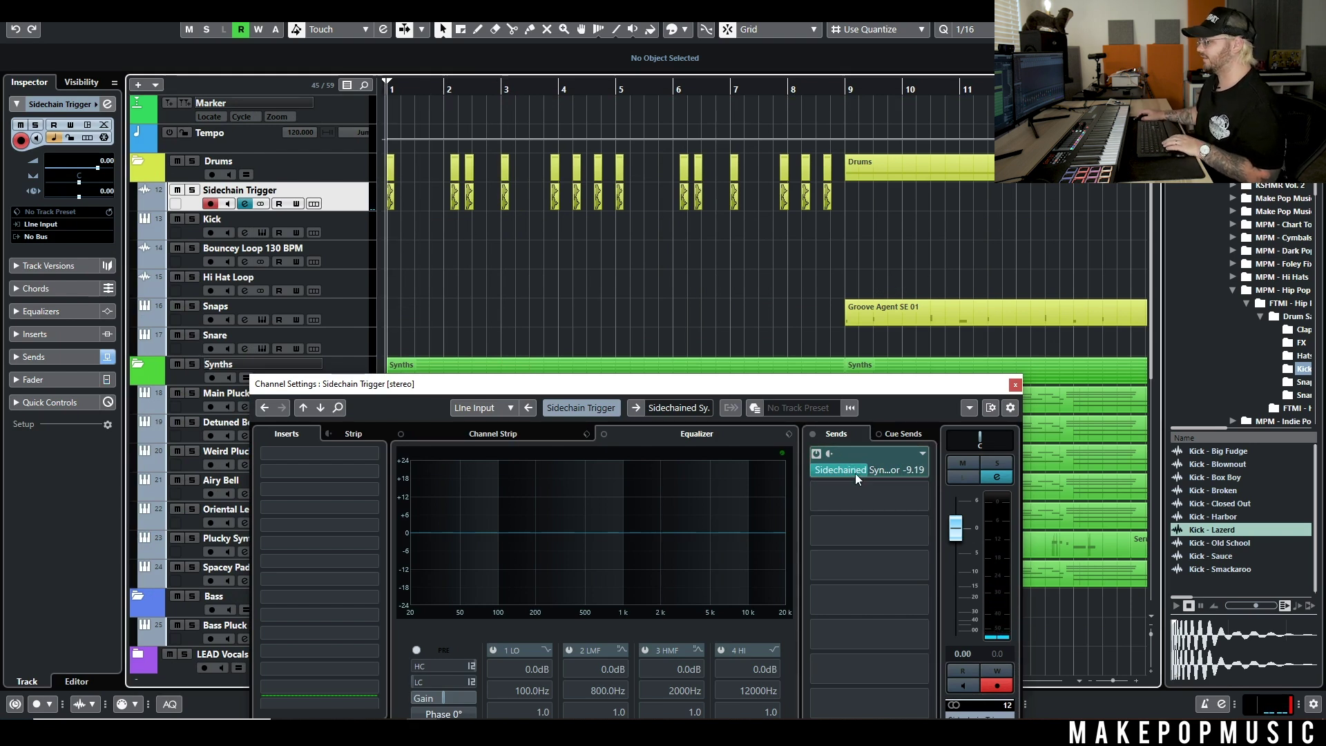
pyautogui.press('space')
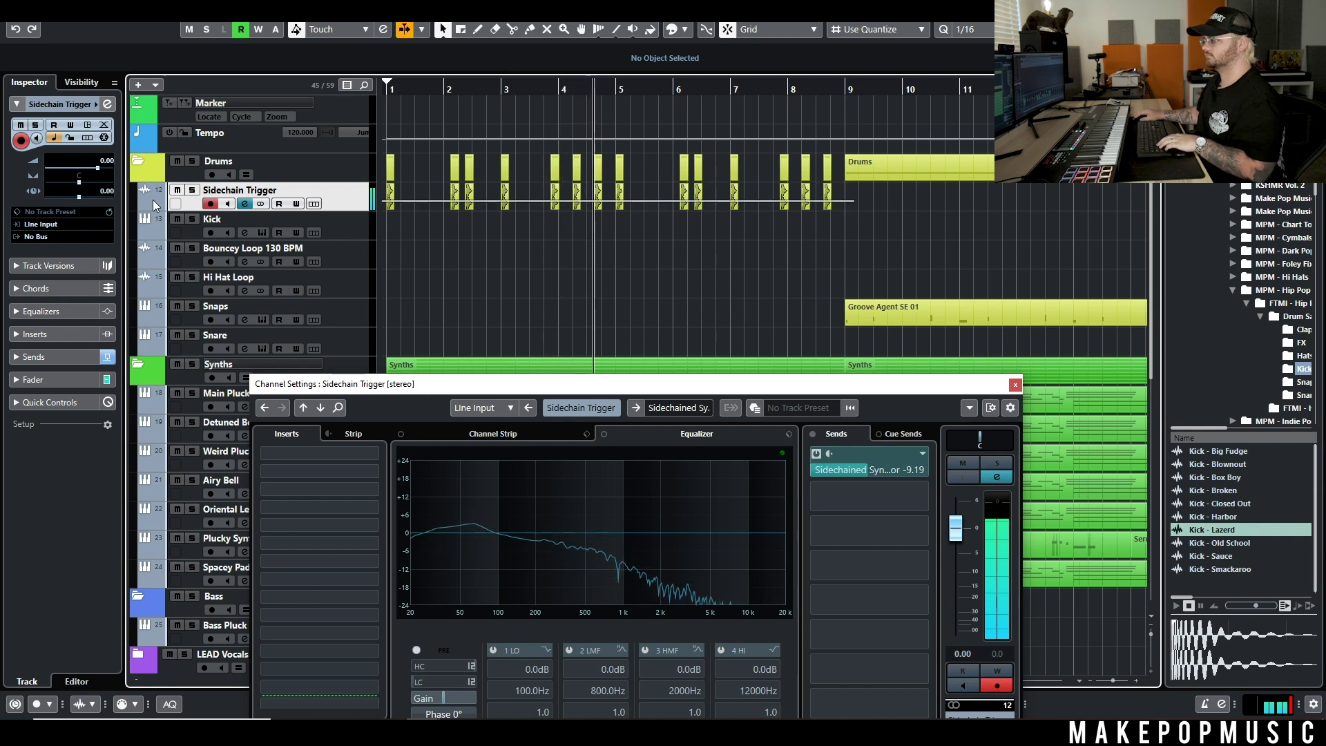
# Step: Duplicate all the Sidechain Trigger kicks twice, filling bars 9 to 25, and close the track's channel settings
pyautogui.hotkey('ctrl', 'a')
pyautogui.click(870, 121)
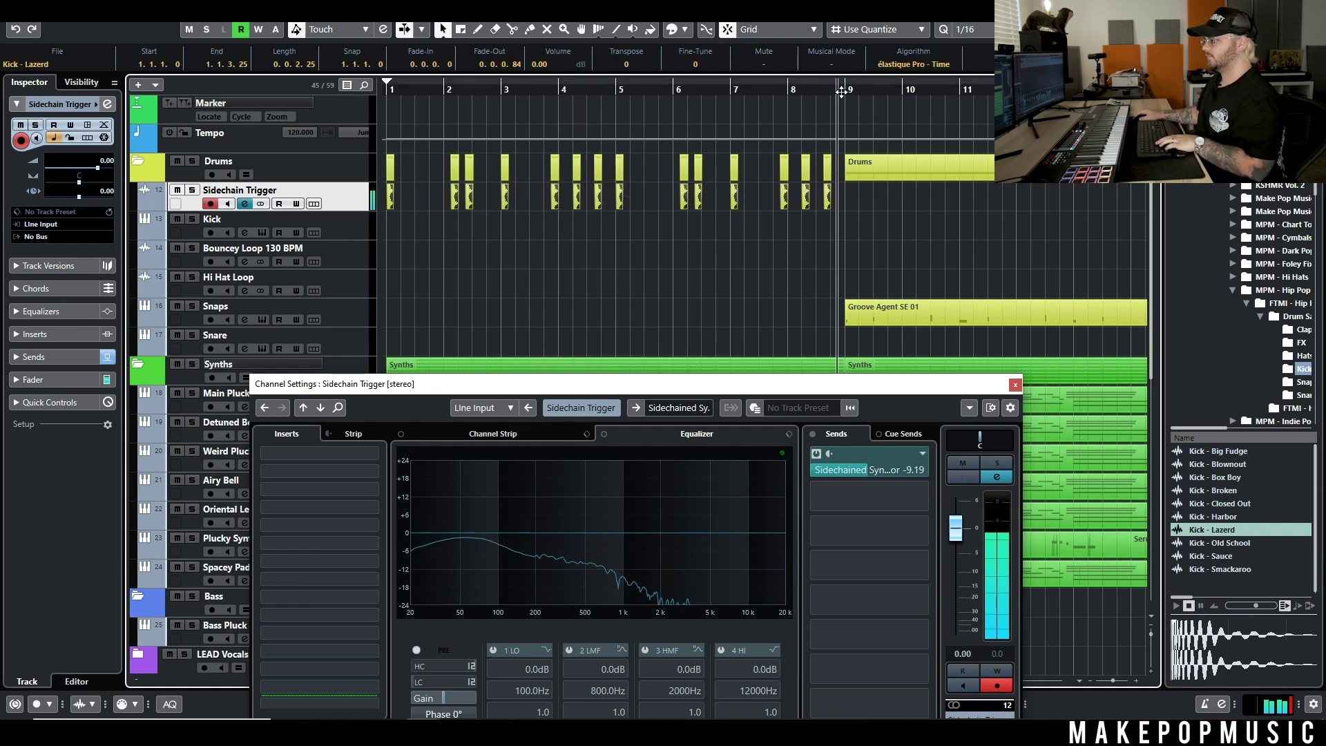
pyautogui.press('g')
pyautogui.press('g')
pyautogui.press('g')
pyautogui.hotkey('ctrl', 'd')
pyautogui.click(661, 86)
pyautogui.hotkey('ctrl', 'd')
pyautogui.press('h')
pyautogui.press('h')
pyautogui.press('h')
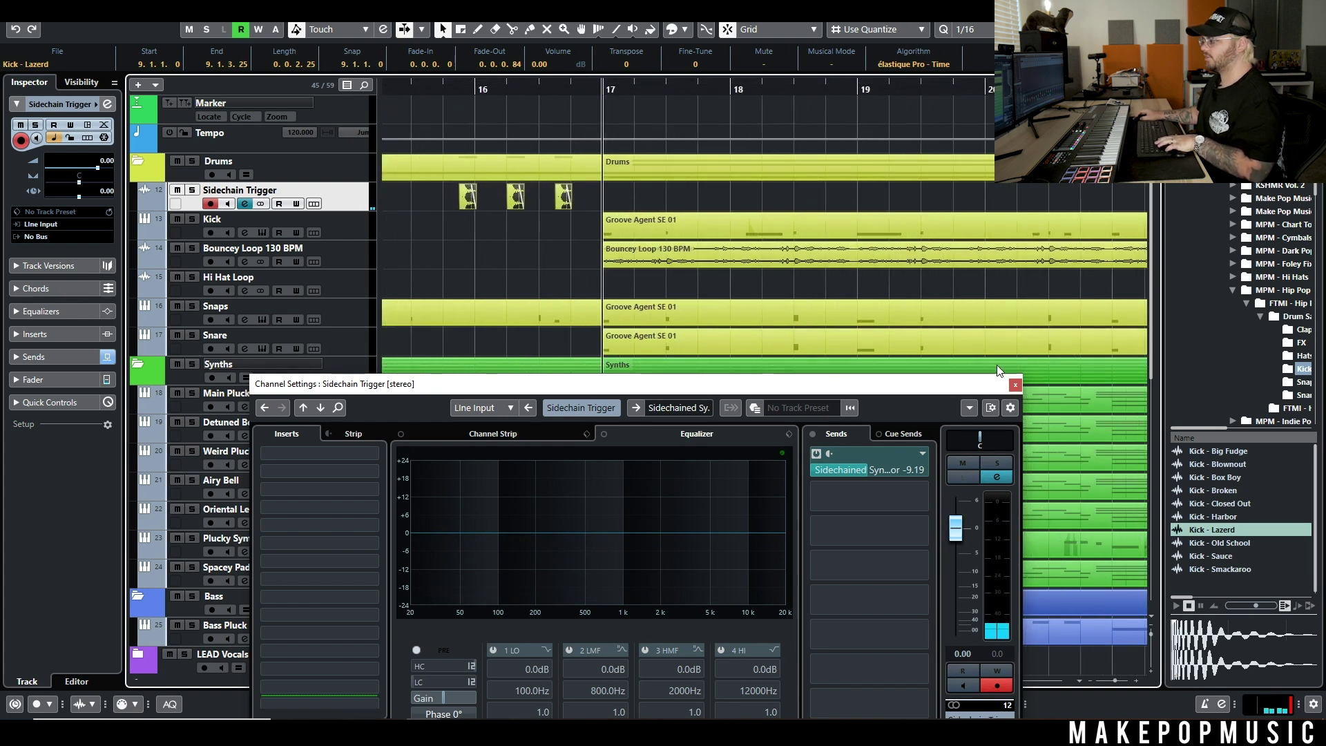
pyautogui.click(1015, 385)
# Step: Play the section from bar 17 and examine how the duplicated trigger kicks line up with the Kick track
pyautogui.press('g')
pyautogui.press('g')
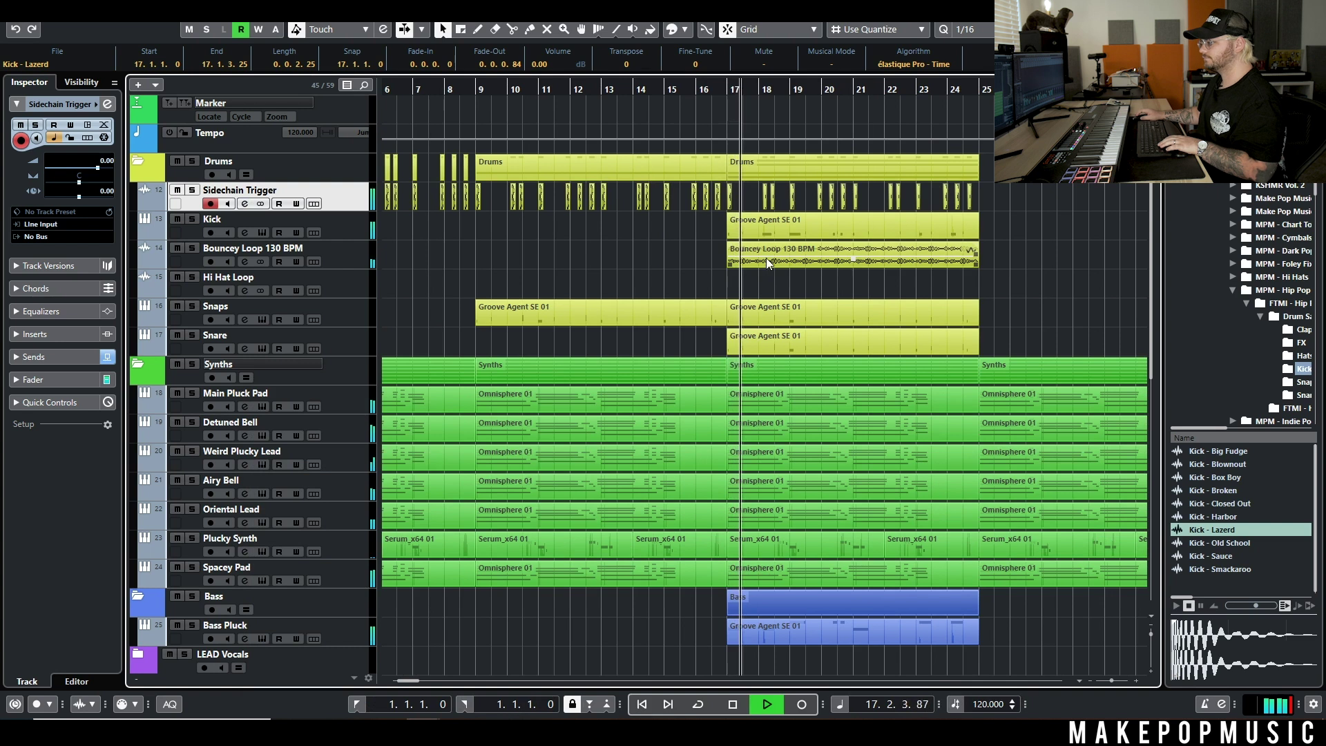
pyautogui.press('h')
pyautogui.press('h')
pyautogui.press('h')
pyautogui.press('h')
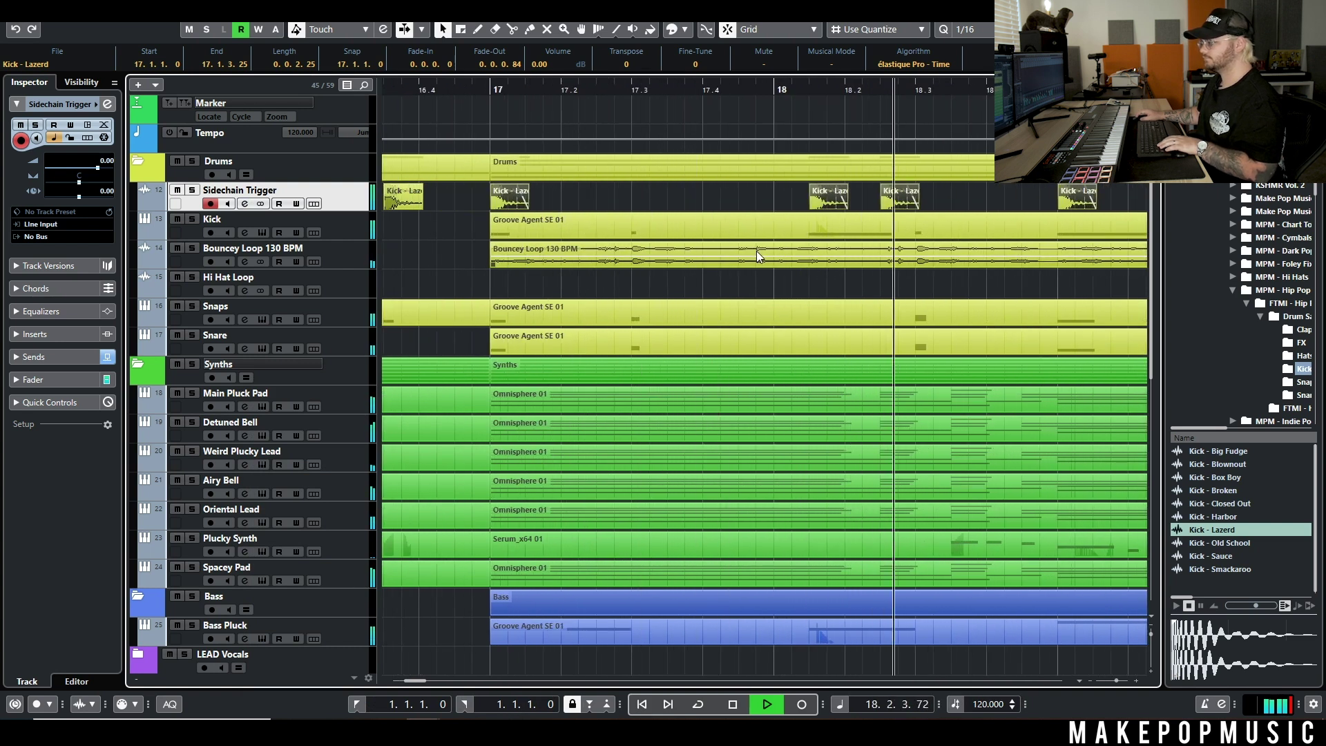
pyautogui.press('g')
pyautogui.press('g')
pyautogui.press('f')
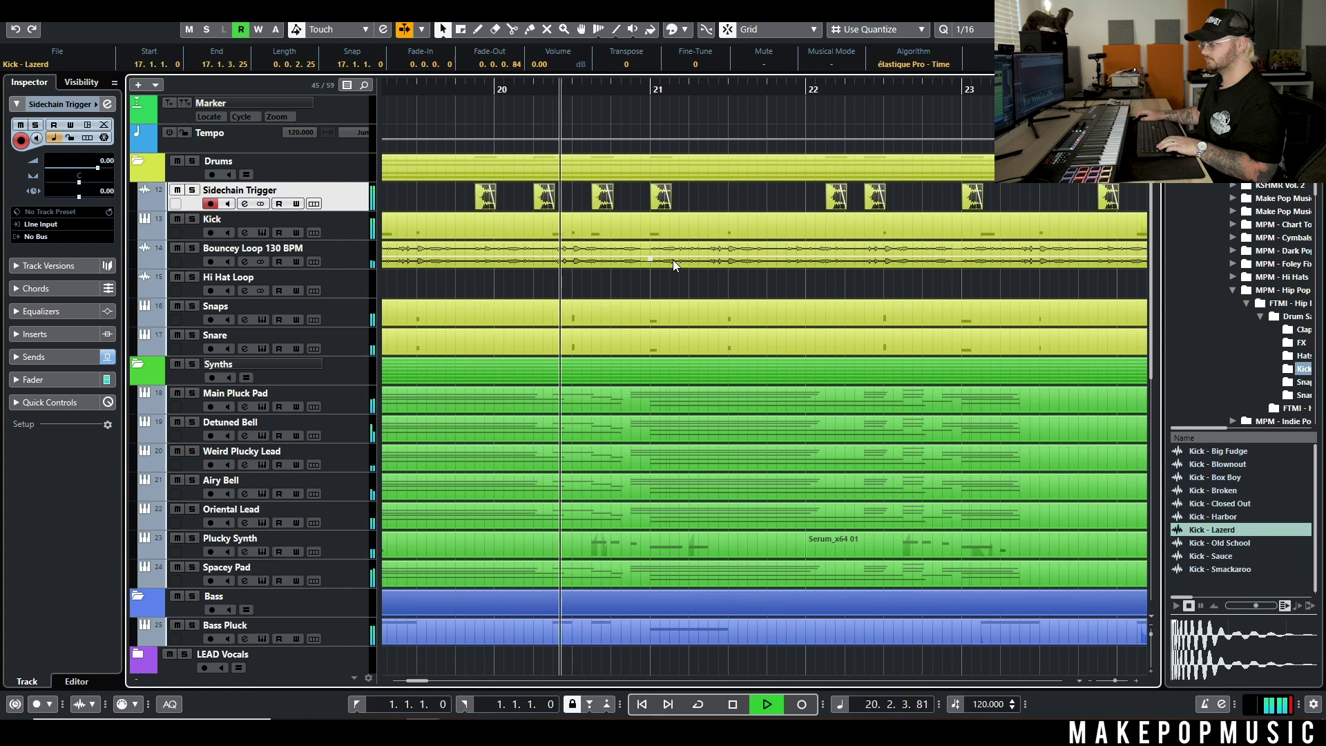
pyautogui.press('g')
pyautogui.press('g')
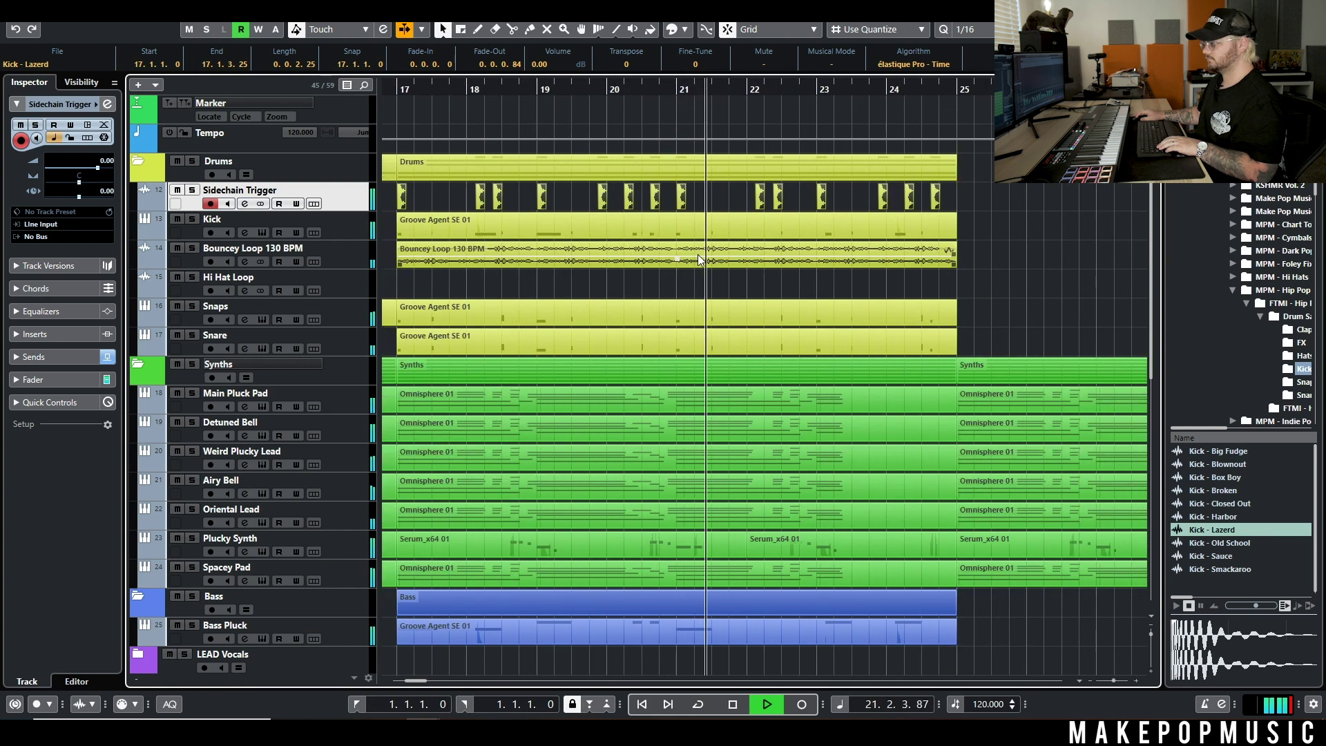
pyautogui.press('space')
pyautogui.press('g')
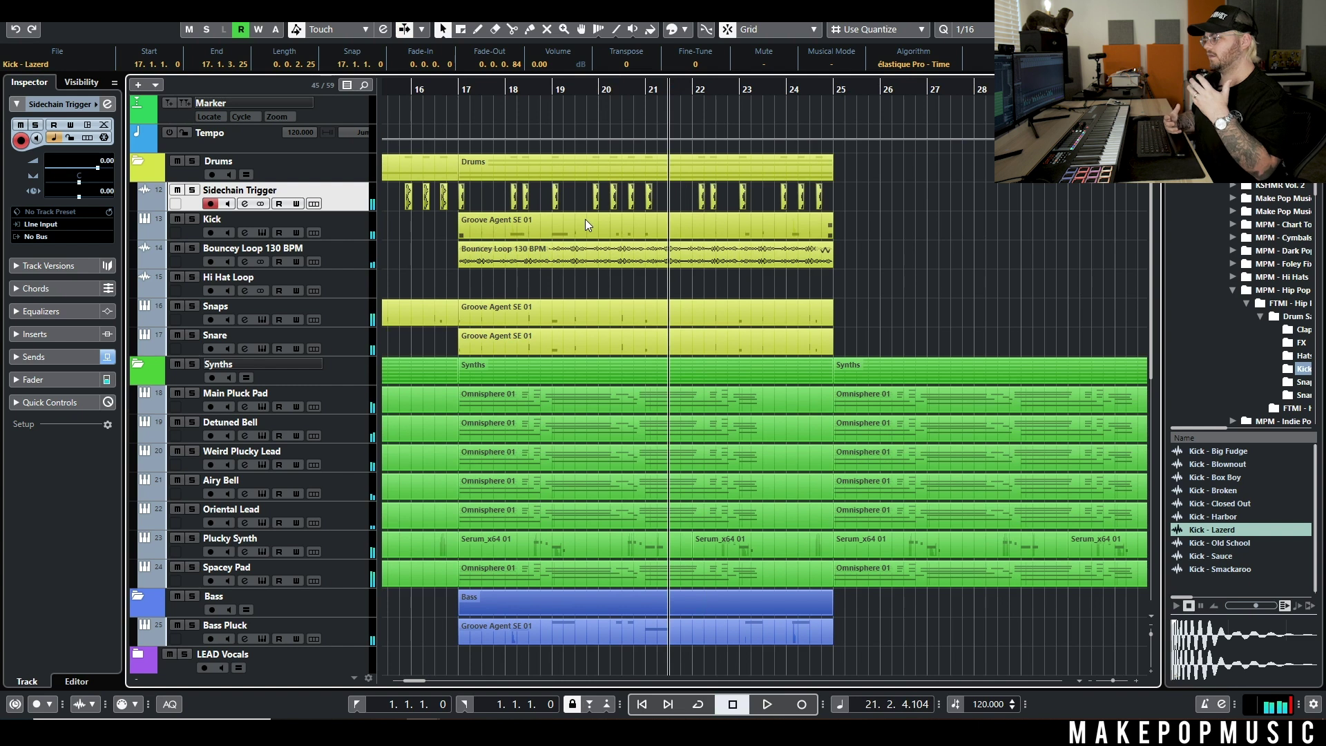
# Step: Open the Kick track's Groove Agent part at bar 17 in the editor, examine its notes, and close the editor
pyautogui.press('h')
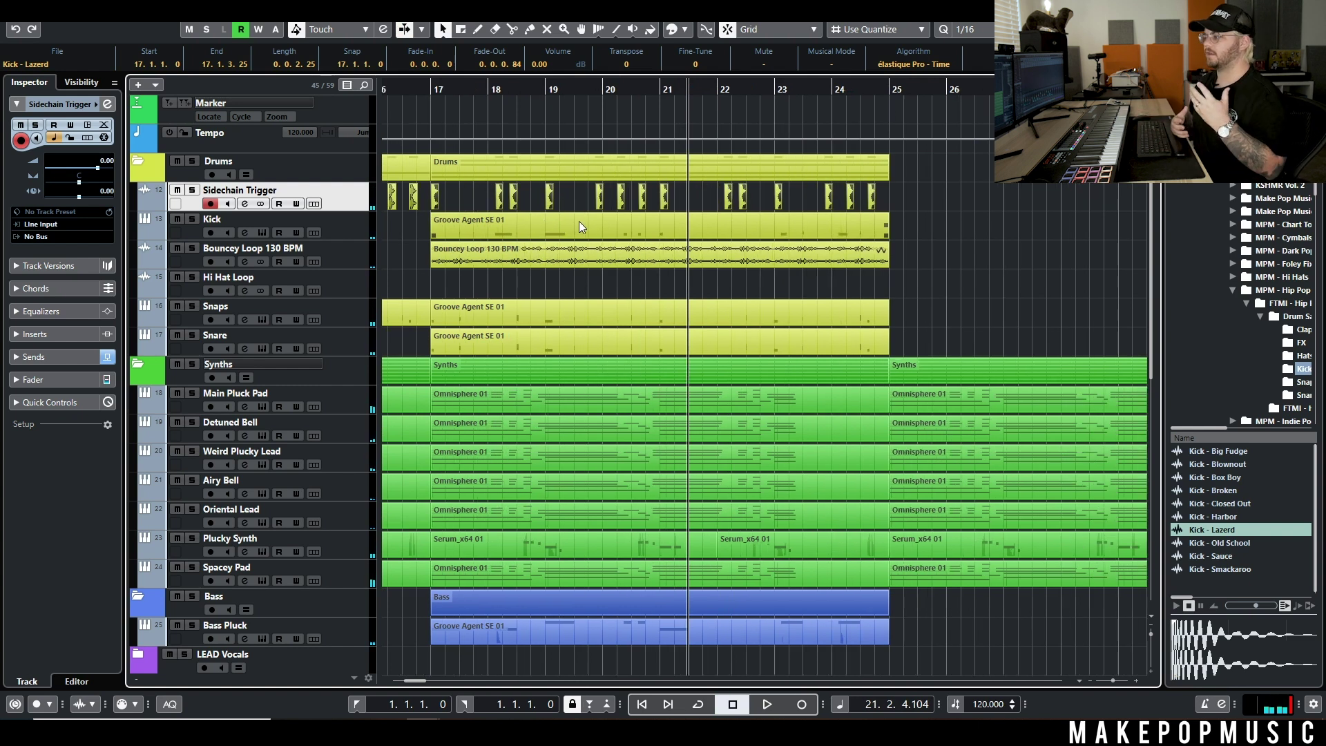
pyautogui.press('h')
pyautogui.press('h')
pyautogui.press('h')
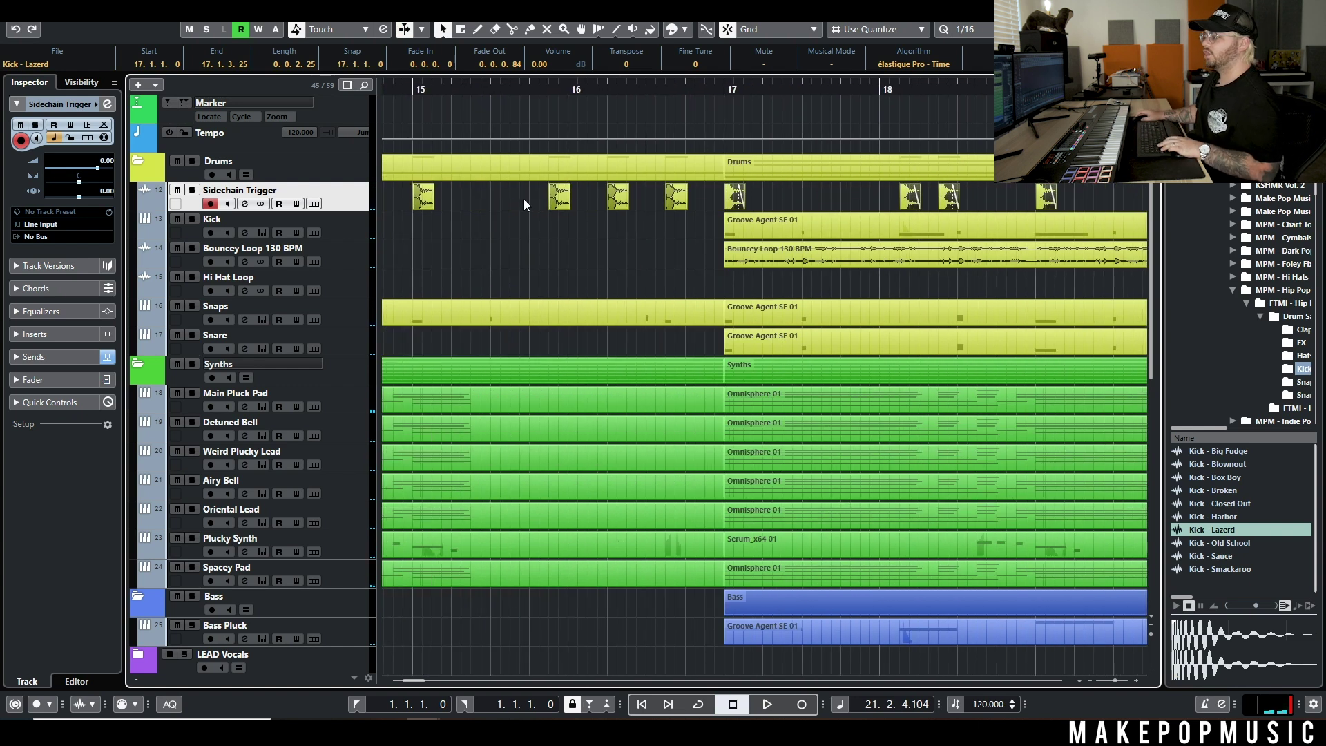
pyautogui.click(737, 226)
pyautogui.press('h')
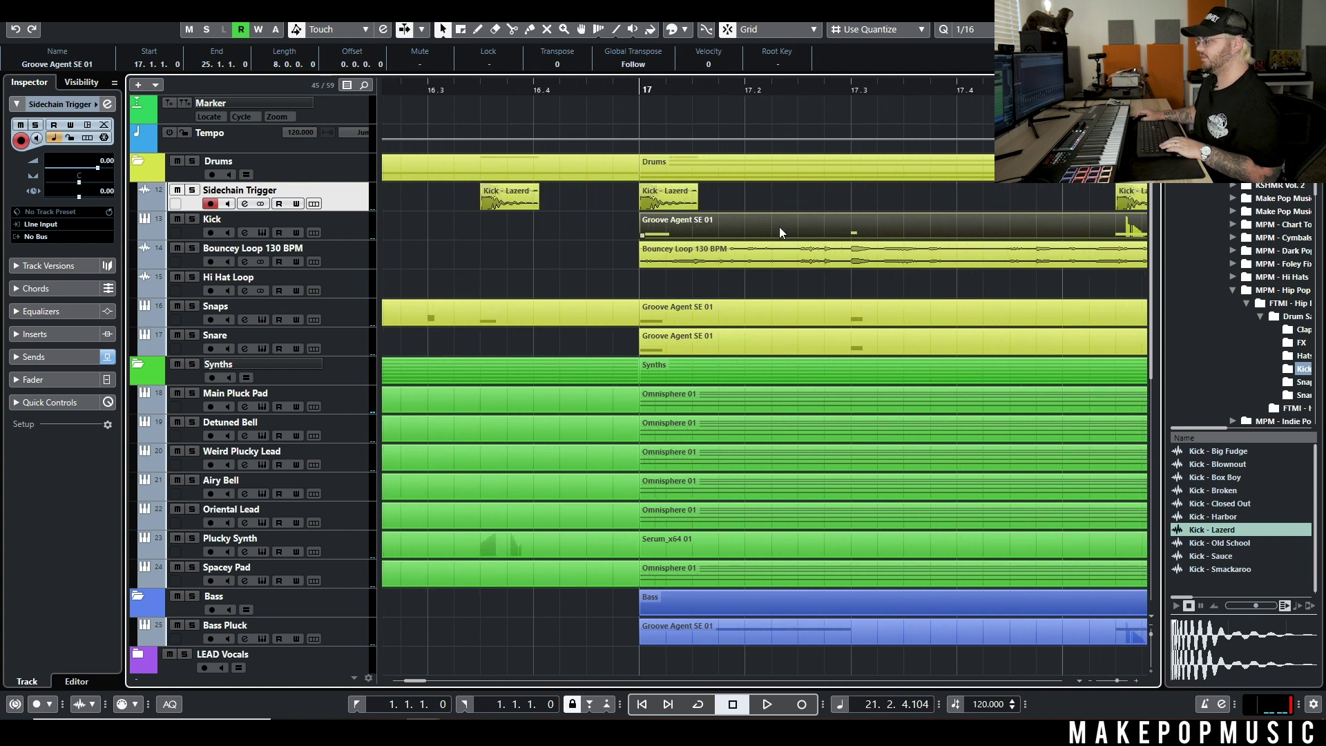
pyautogui.doubleClick(779, 226)
pyautogui.press('h')
pyautogui.press('h')
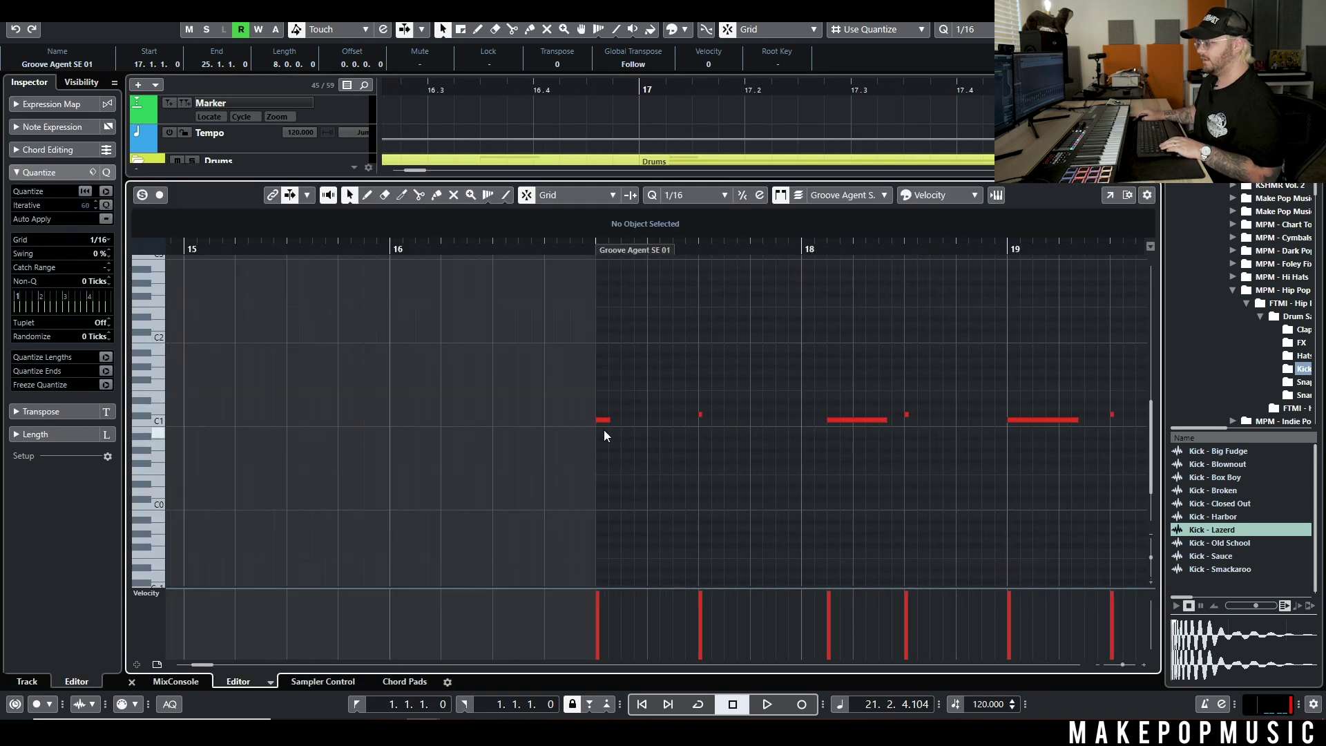
pyautogui.click(856, 420)
pyautogui.click(1029, 420)
pyautogui.scroll(-3, 1029, 474)
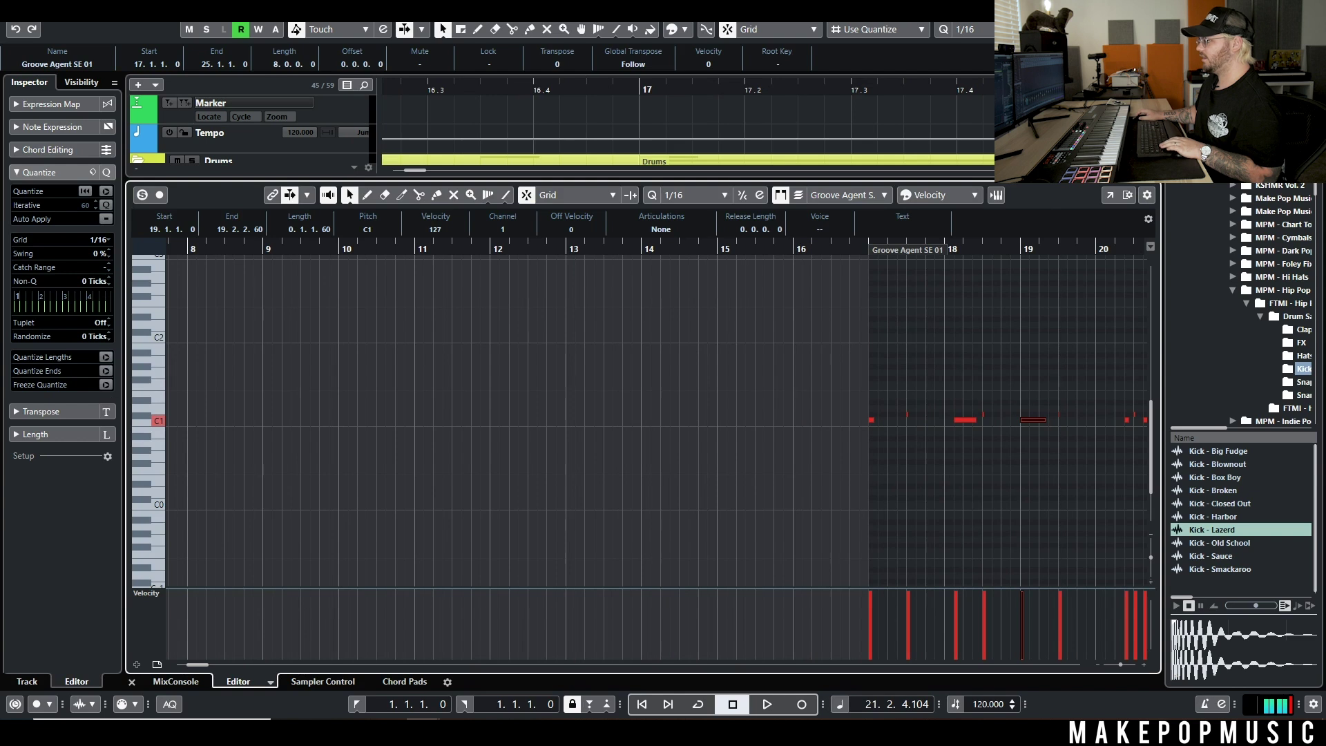
pyautogui.hotkey('ctrl', 'e')
# Step: Compare the Sidechain Trigger kicks in bars 18 to 22 with the rhythm of the Kick part
pyautogui.press('g')
pyautogui.press('g')
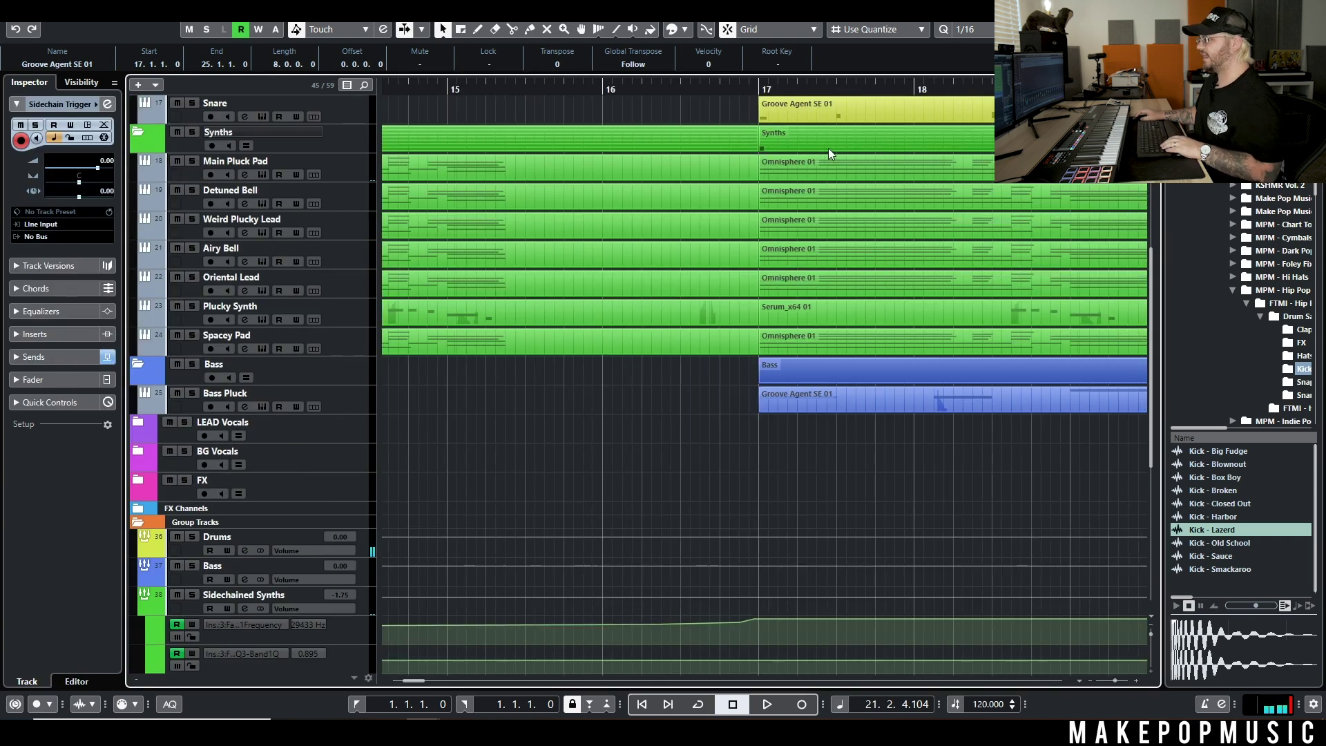
pyautogui.hscroll(3, 804, 252)
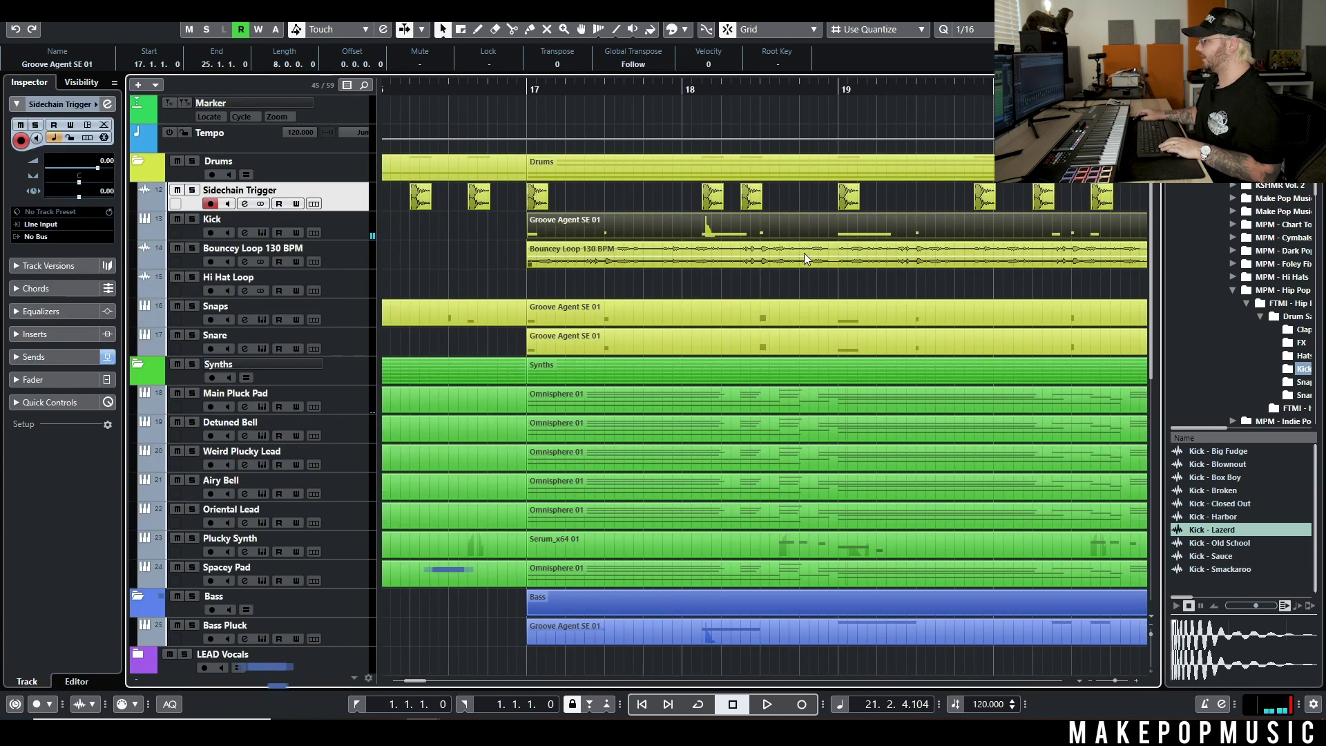
pyautogui.click(752, 201)
pyautogui.click(1054, 195)
pyautogui.click(1040, 197)
pyautogui.press('g')
pyautogui.press('g')
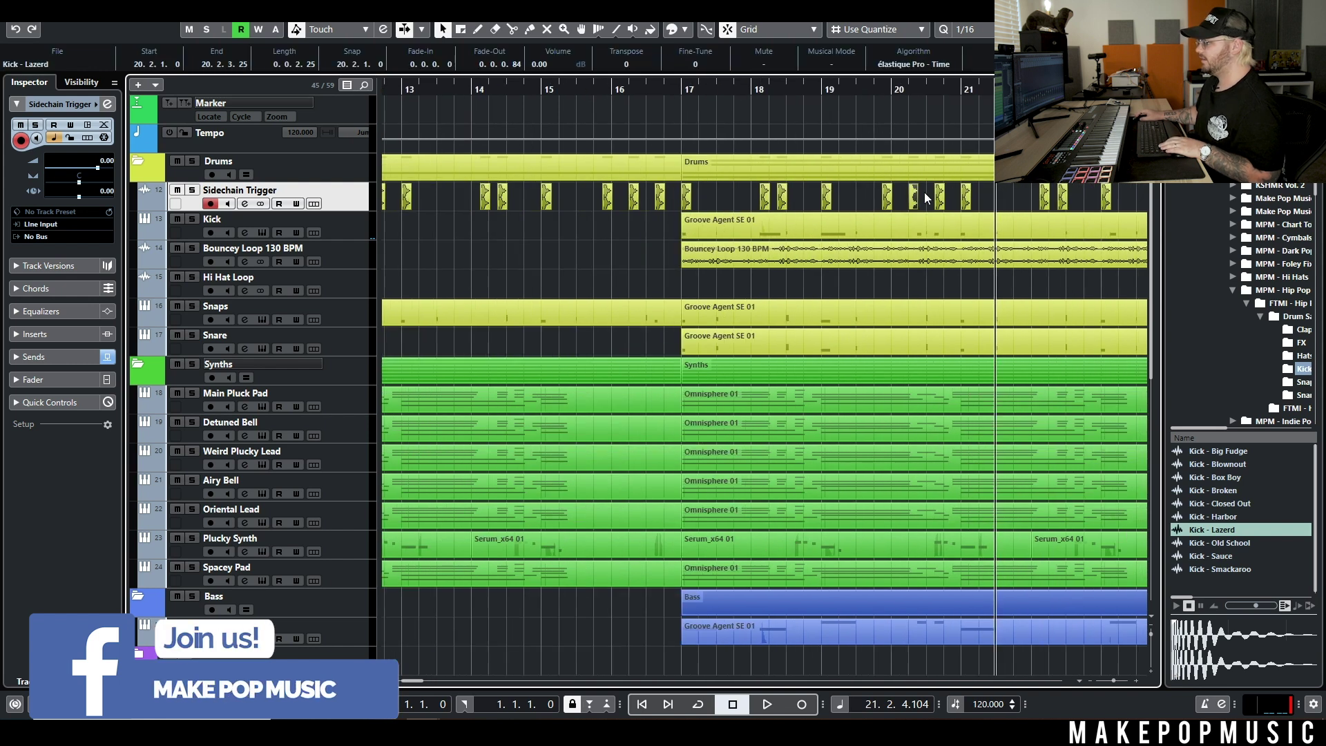
pyautogui.click(1013, 196)
pyautogui.click(1042, 196)
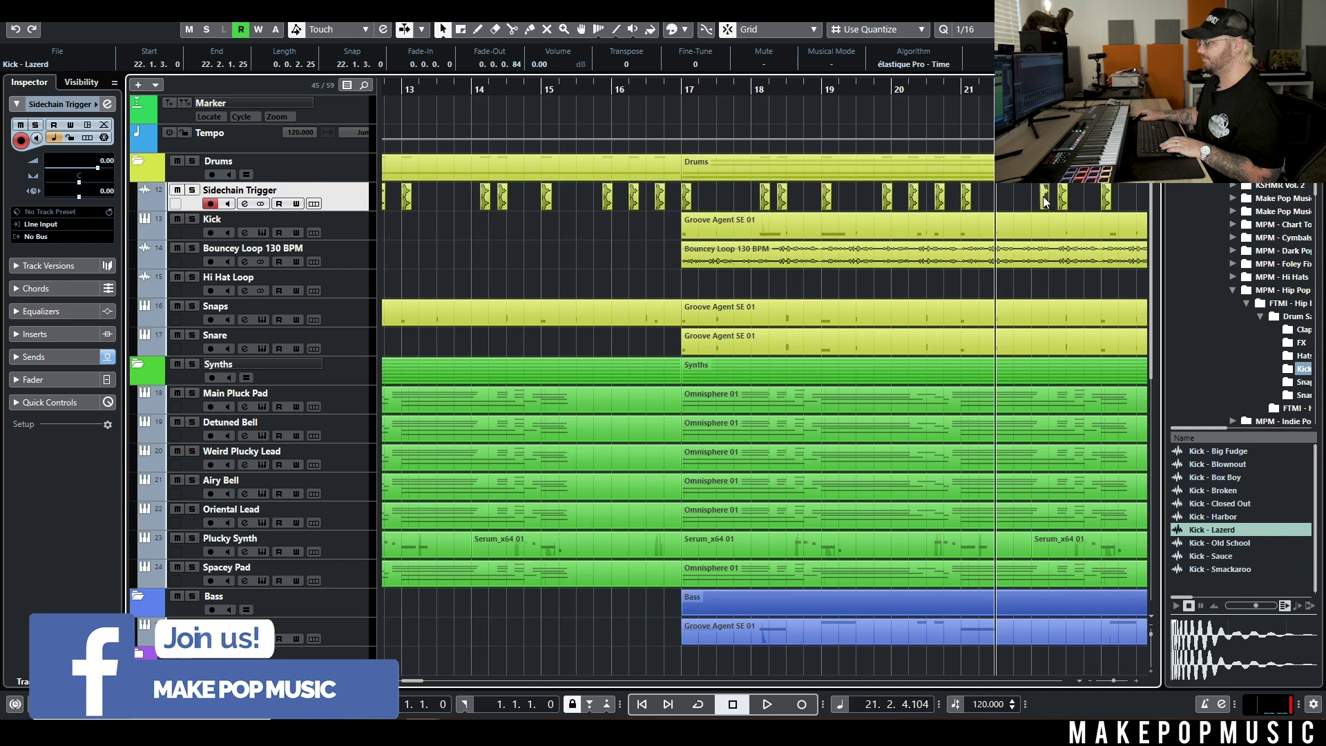
pyautogui.hscroll(2, 1047, 197)
# Step: Play from just before bar 17, temporarily bypassing the Sidechained Synths Compressor to compare the section without and with sidechaining
pyautogui.click(526, 89)
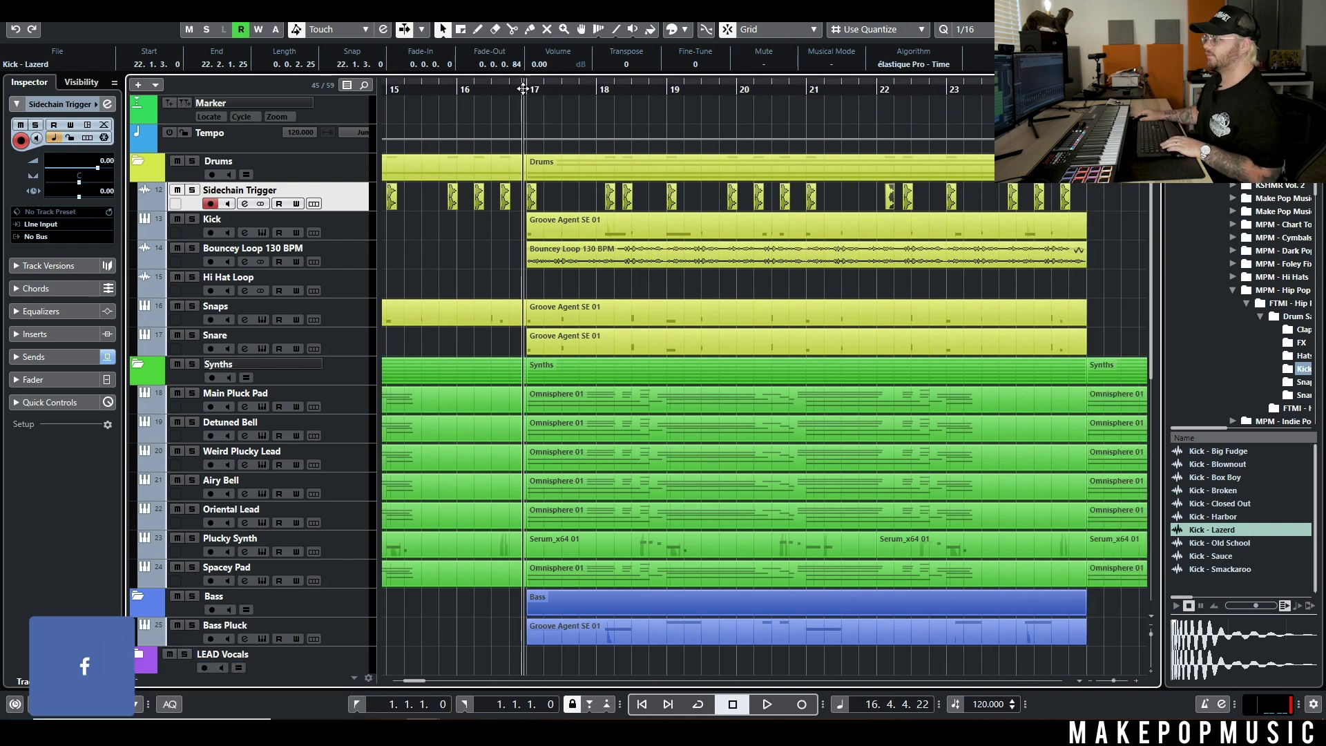
pyautogui.press('space')
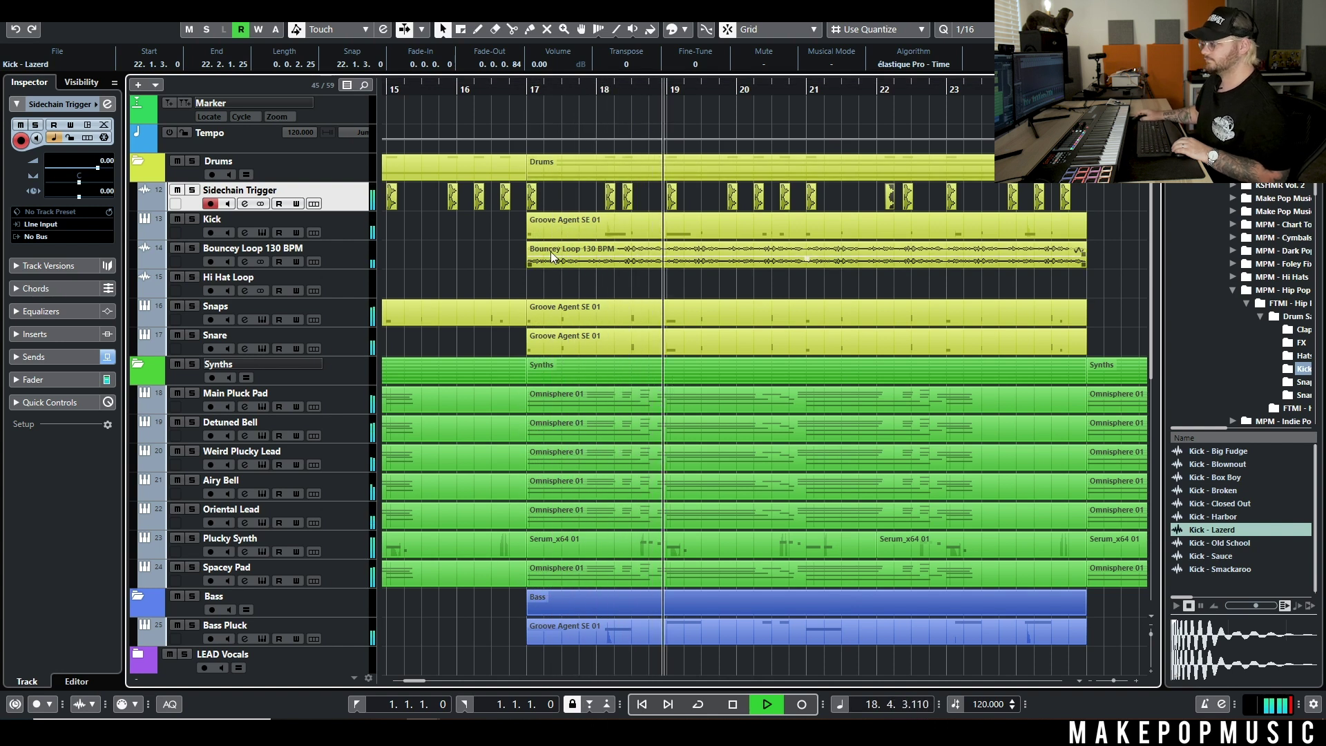
pyautogui.scroll(-10, 524, 248)
pyautogui.click(525, 250)
pyautogui.click(242, 262)
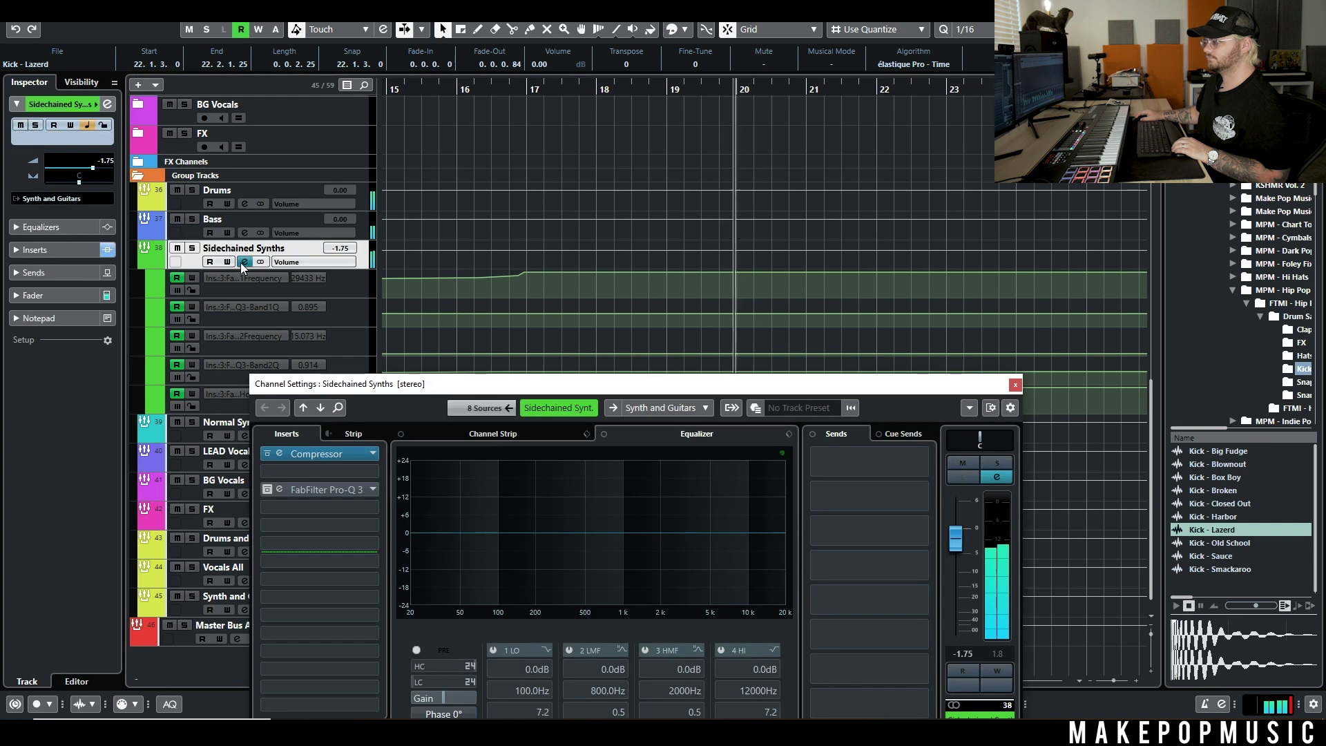
pyautogui.scroll(10, 519, 110)
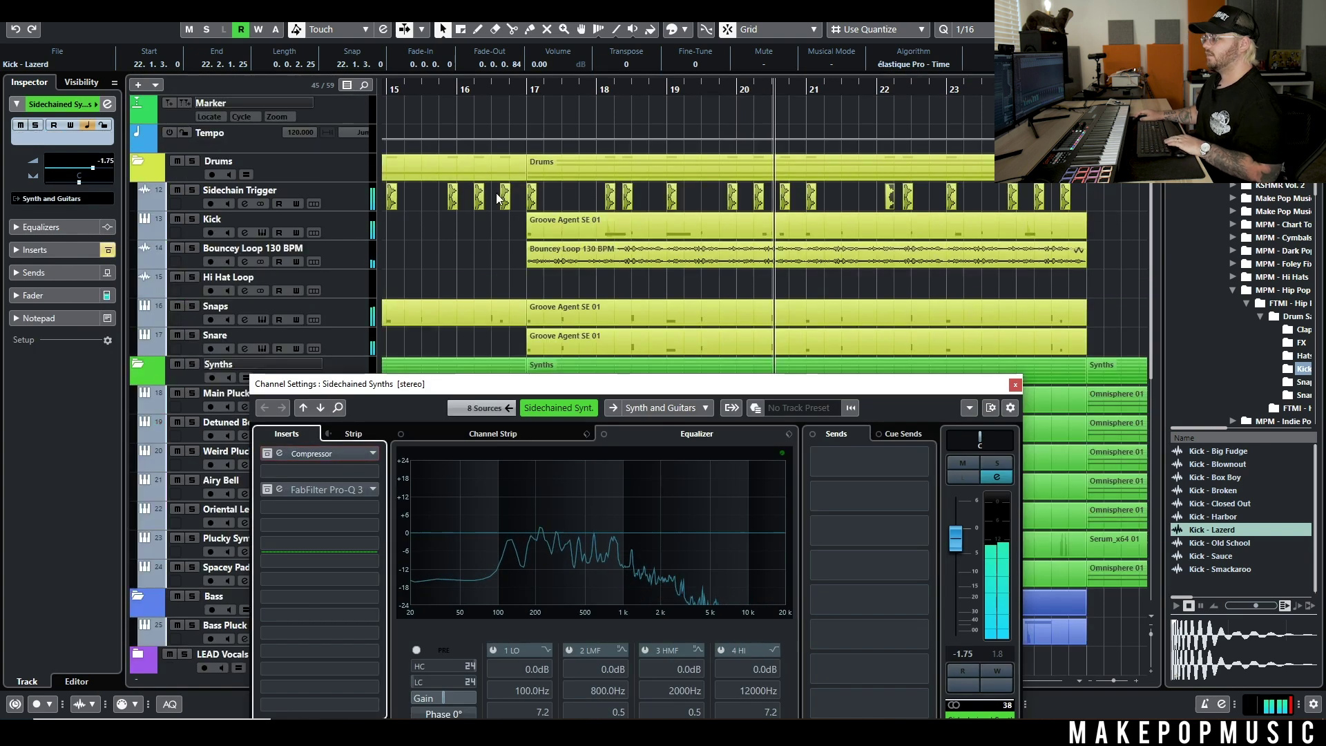
pyautogui.click(506, 88)
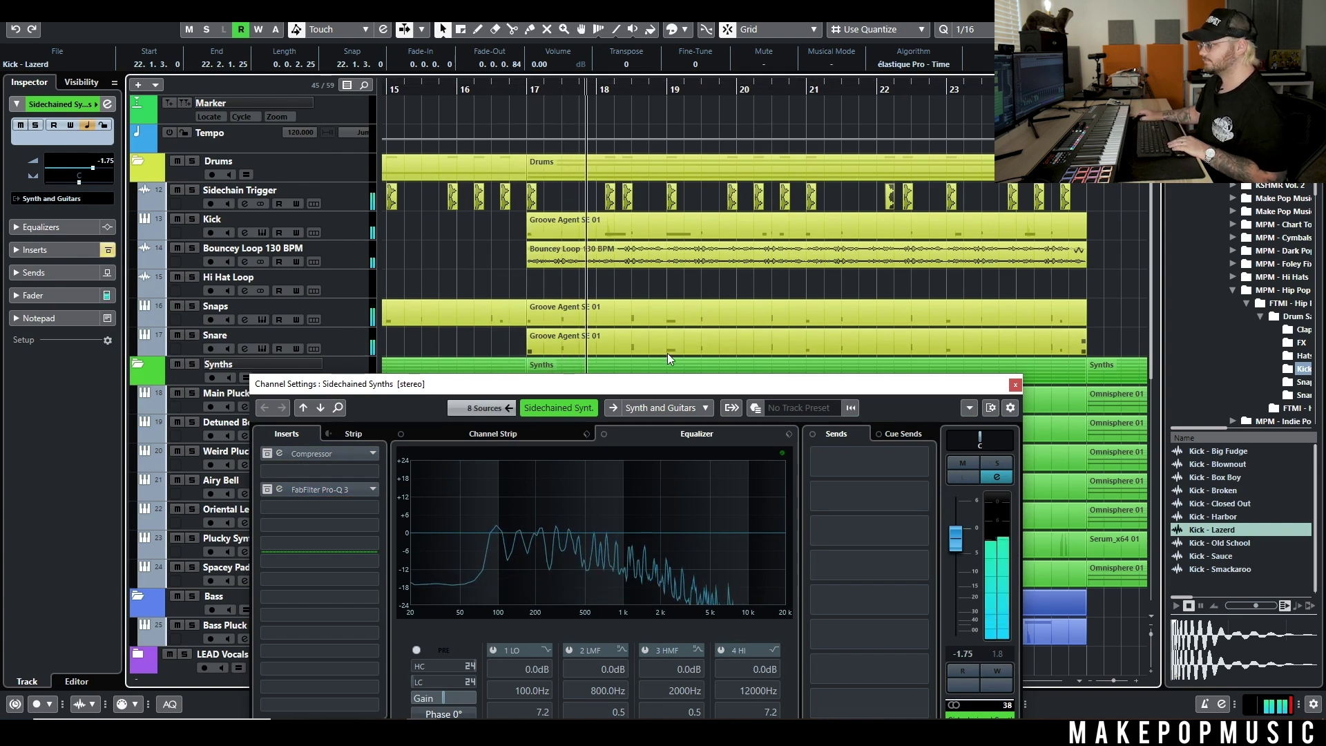
pyautogui.click(268, 453)
pyautogui.click(1015, 384)
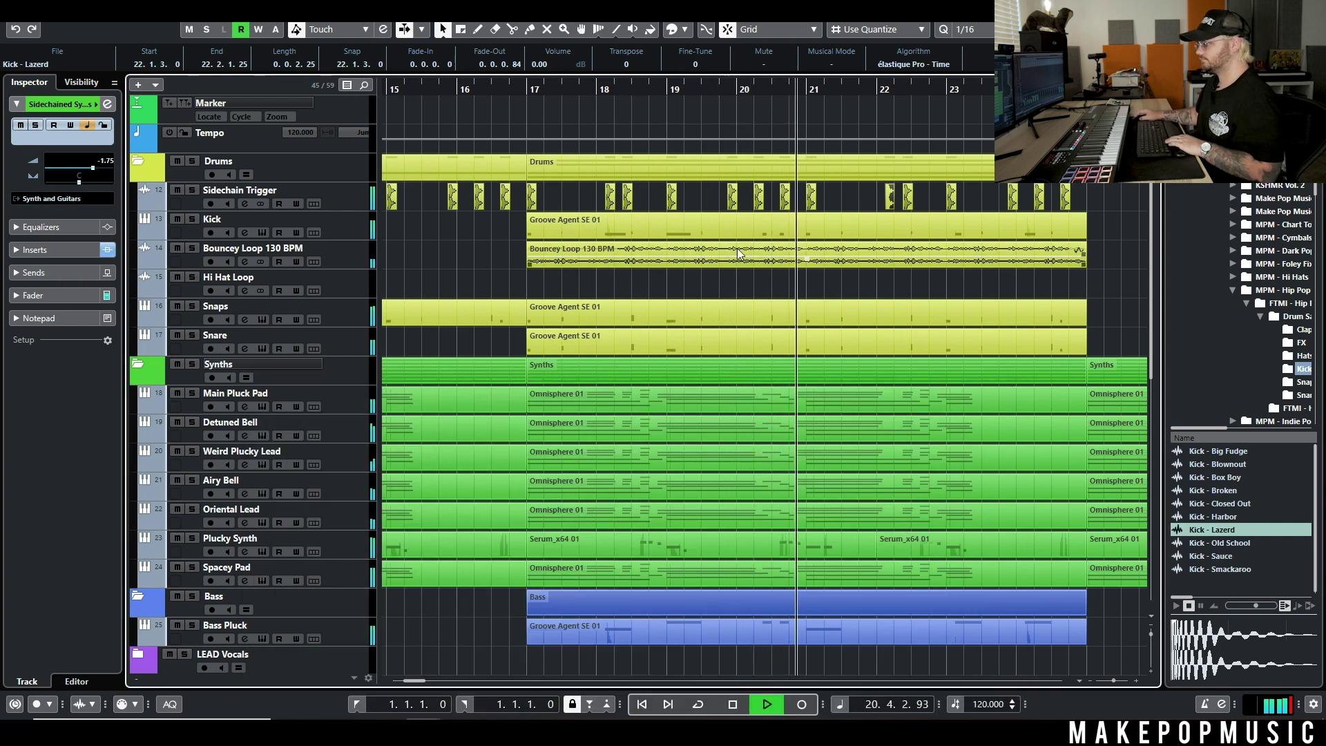
pyautogui.press('space')
# Step: Paste copies of a Sidechain Trigger kick on beats 2, 3 and 4 of bar 9 and play the new pattern
pyautogui.scroll(-8, 552, 242)
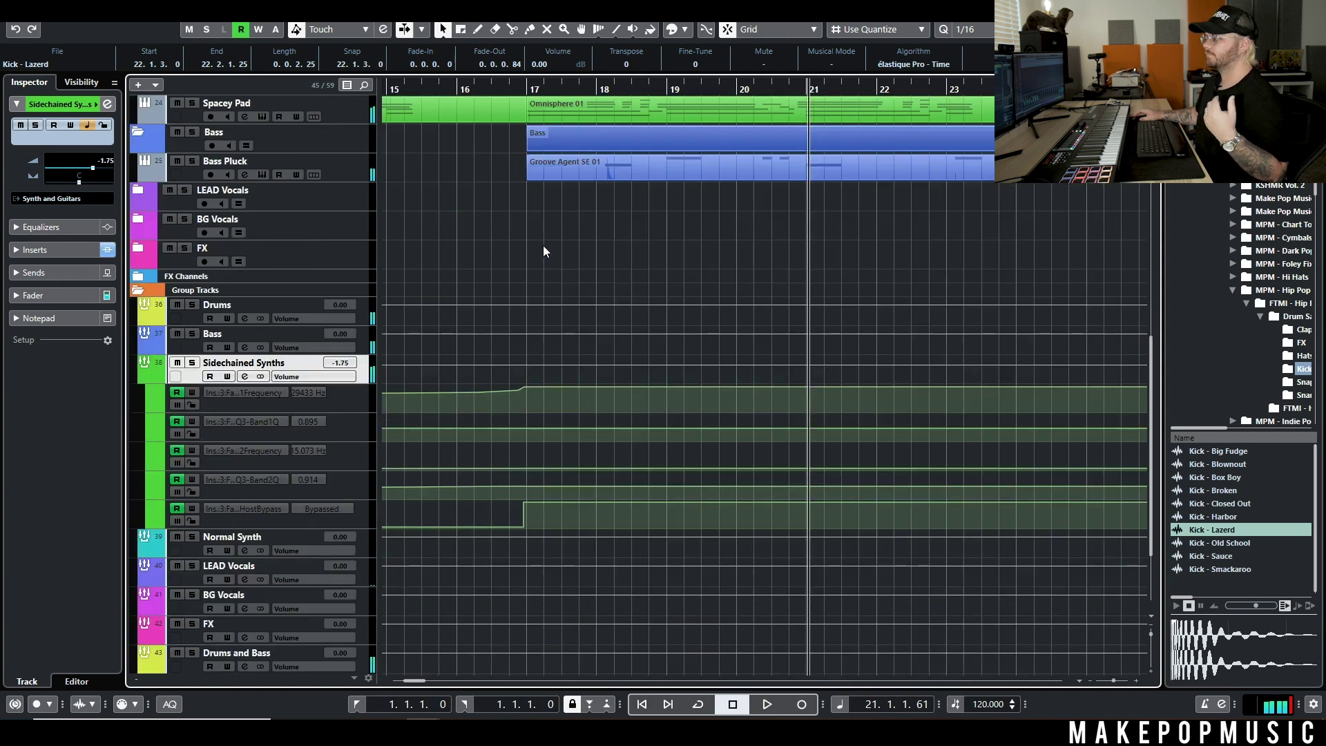
pyautogui.scroll(8, 543, 246)
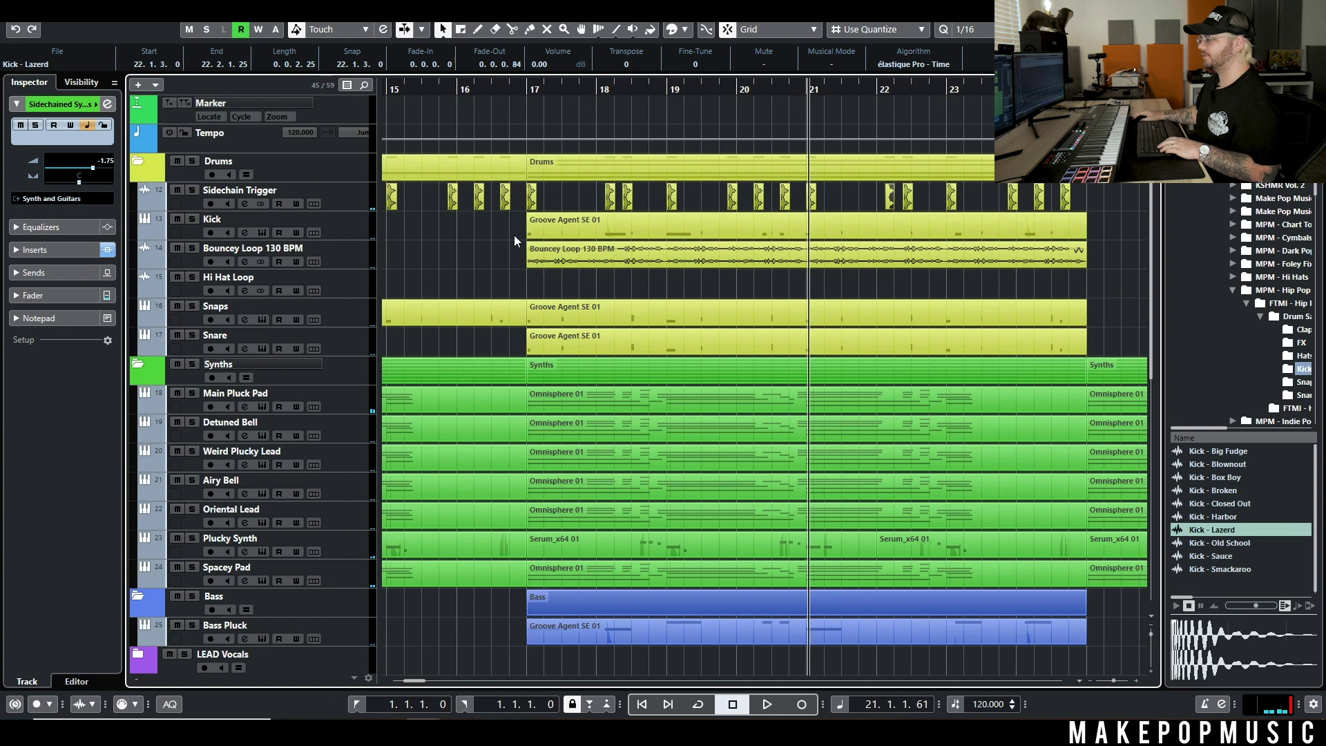
pyautogui.hscroll(-8, 514, 234)
pyautogui.scroll(-4, 515, 239)
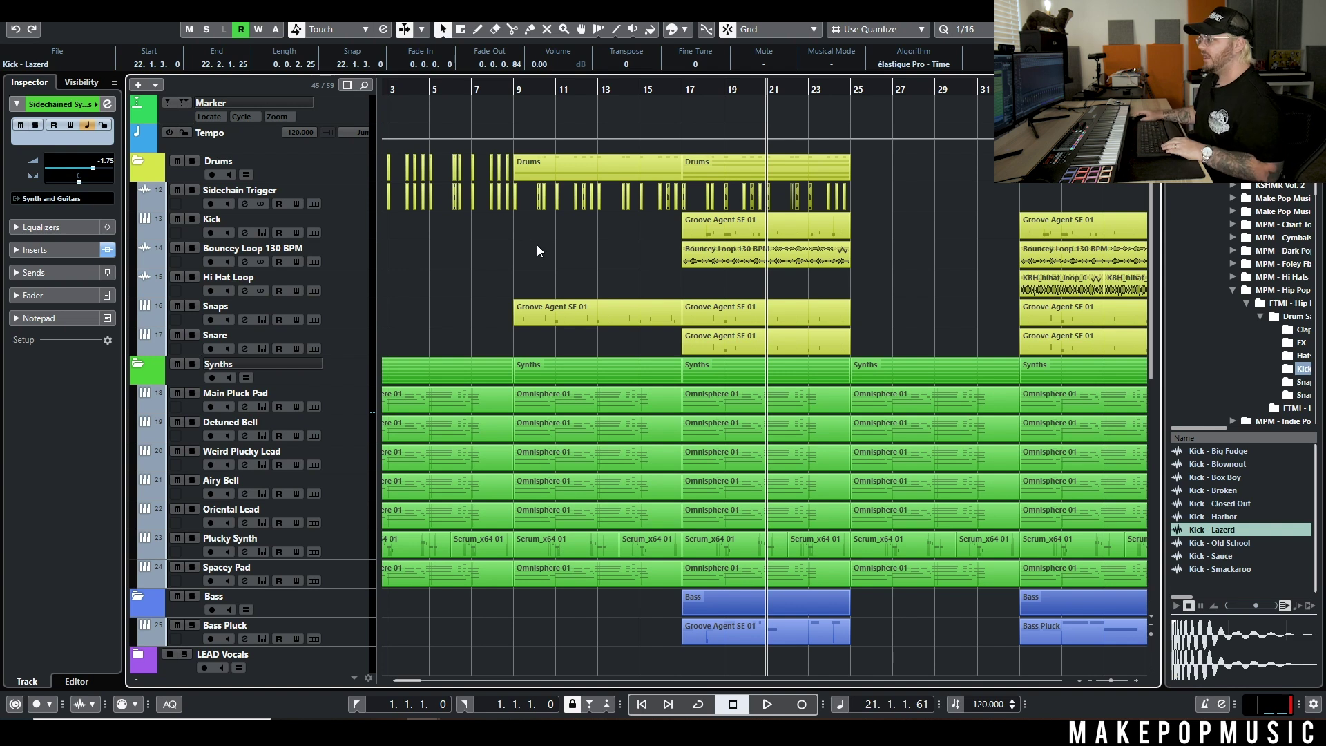
pyautogui.scroll(5, 536, 246)
pyautogui.click(591, 200)
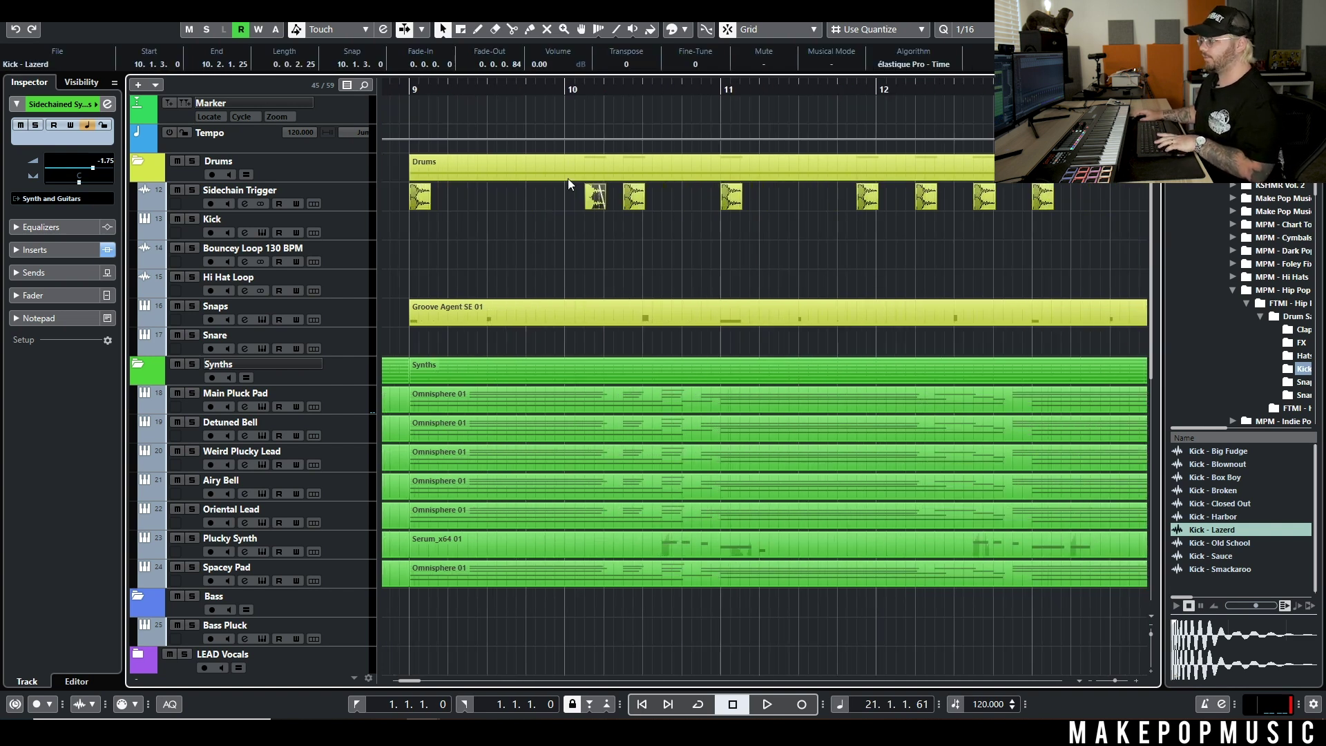
pyautogui.click(448, 85)
pyautogui.hotkey('ctrl', 'v')
pyautogui.click(487, 86)
pyautogui.hotkey('ctrl', 'v')
pyautogui.click(540, 85)
pyautogui.hotkey('ctrl', 'v')
pyautogui.moveTo(540, 85); pyautogui.dragTo(428, 109)
pyautogui.press('space')
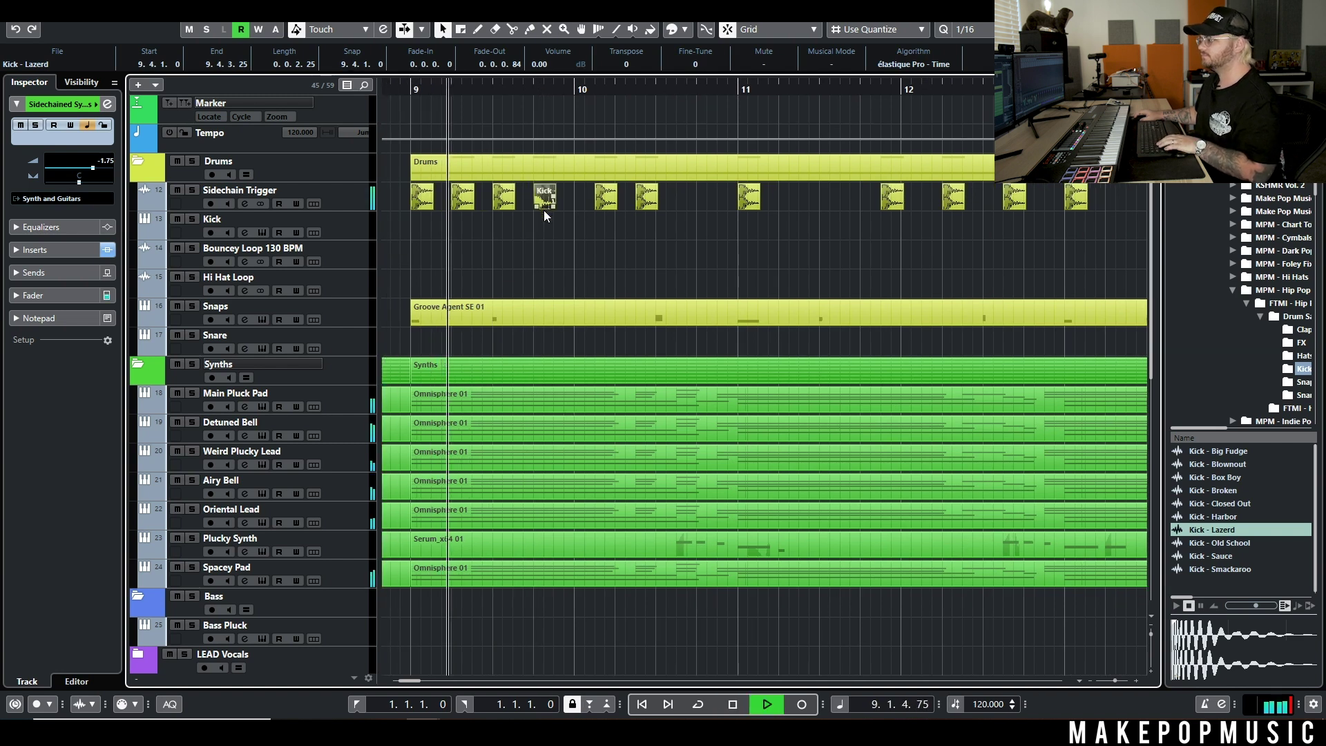
pyautogui.press('space')
# Step: Shorten the trigger kick on beat 4 of bar 9 to one sixteenth and repeat it in eighth-note steps up to bar 10
pyautogui.moveTo(489, 207); pyautogui.dragTo(560, 200)
pyautogui.scroll(5, 548, 213)
pyautogui.click(548, 225)
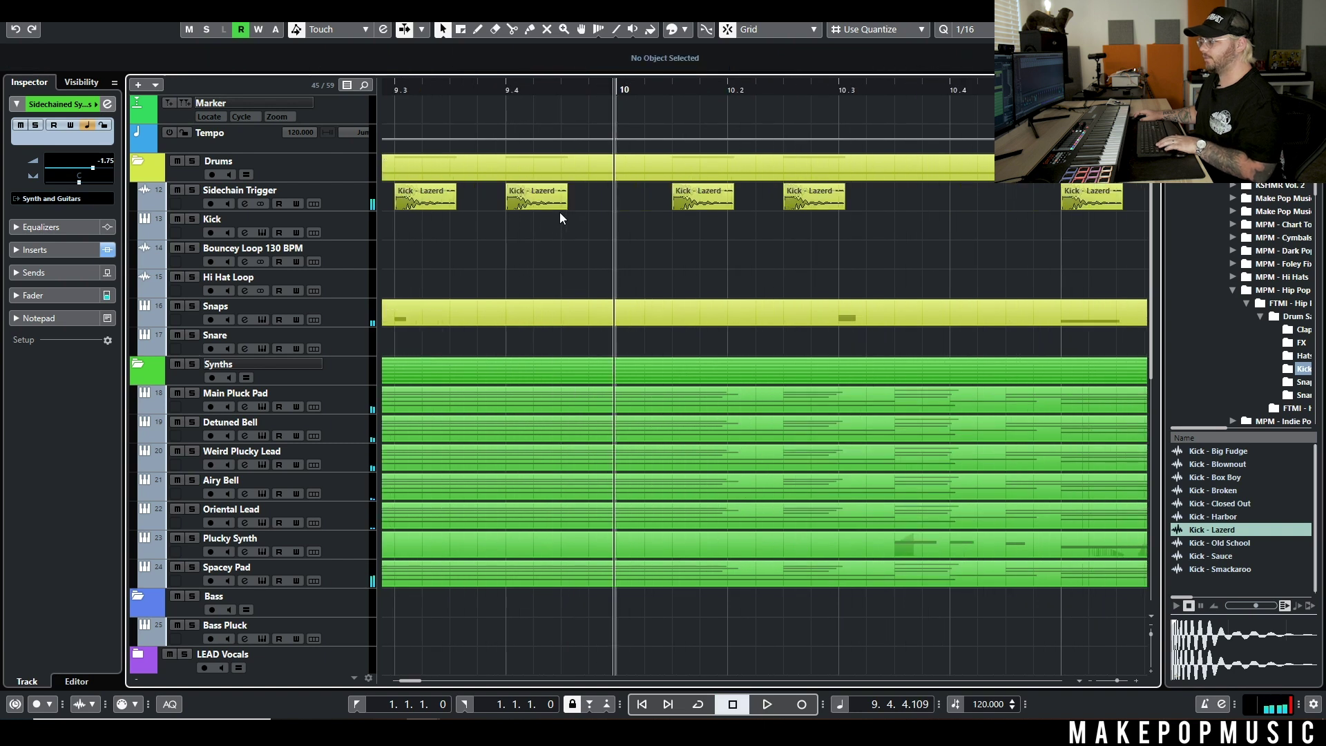
pyautogui.moveTo(561, 206); pyautogui.dragTo(532, 198)
pyautogui.hotkey('ctrl', 'd')
pyautogui.hotkey('ctrl', 'd')
pyautogui.scroll(-5, 610, 154)
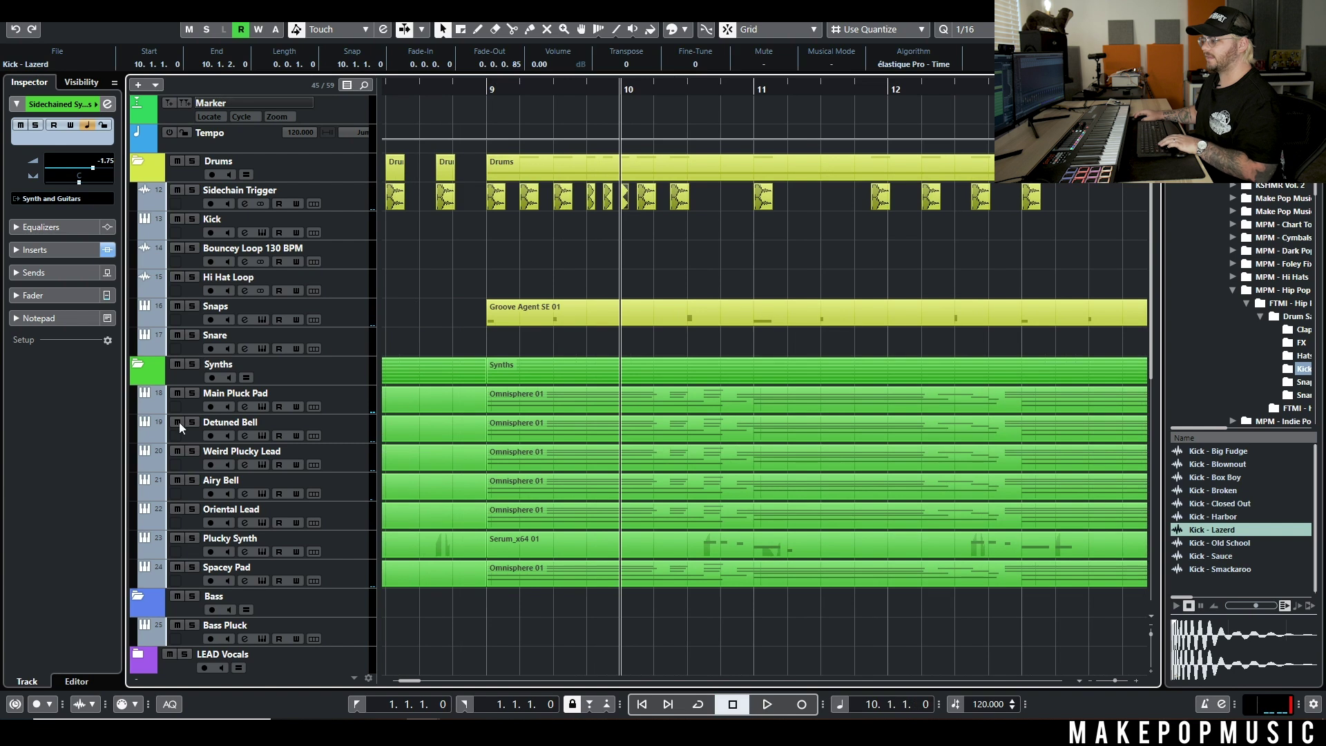
# Step: Set the Sidechained Synths Compressor's ratio to 8.00:1 and its release to 64 ms
pyautogui.scroll(-8, 179, 421)
pyautogui.click(246, 376)
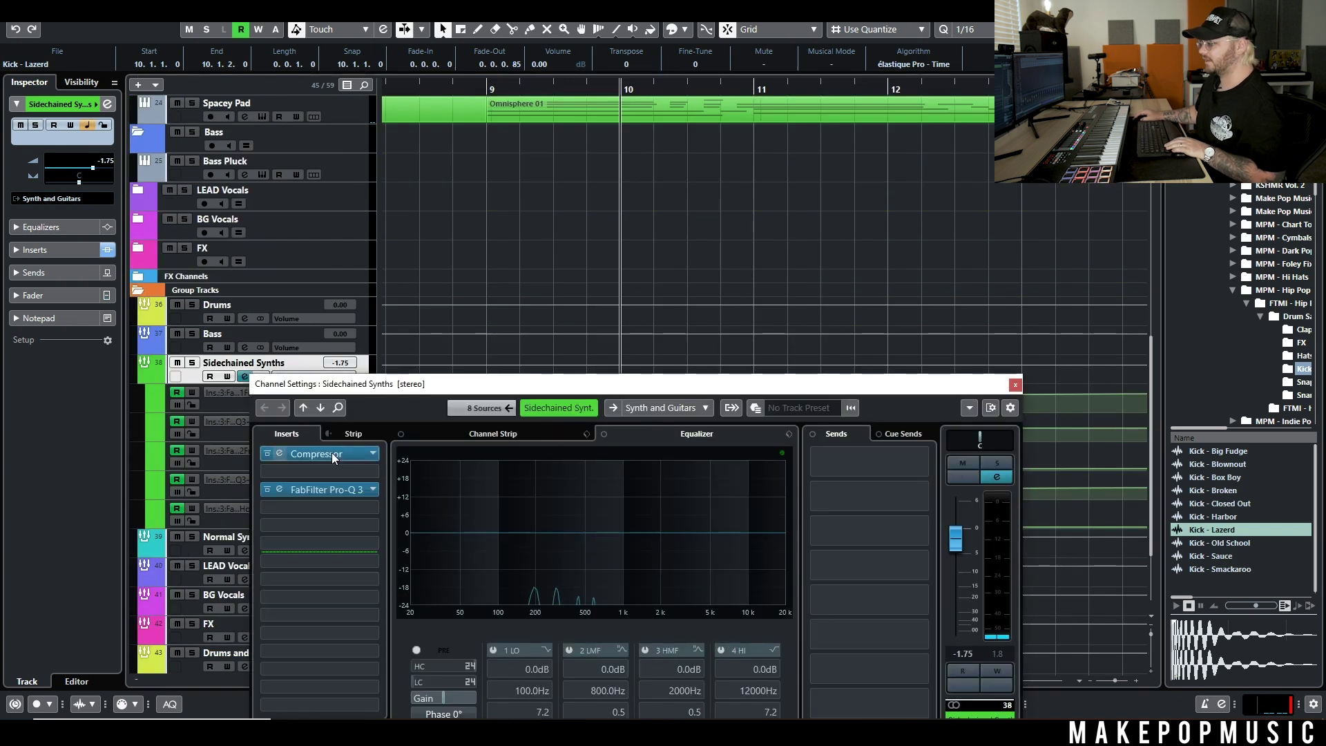
pyautogui.click(337, 455)
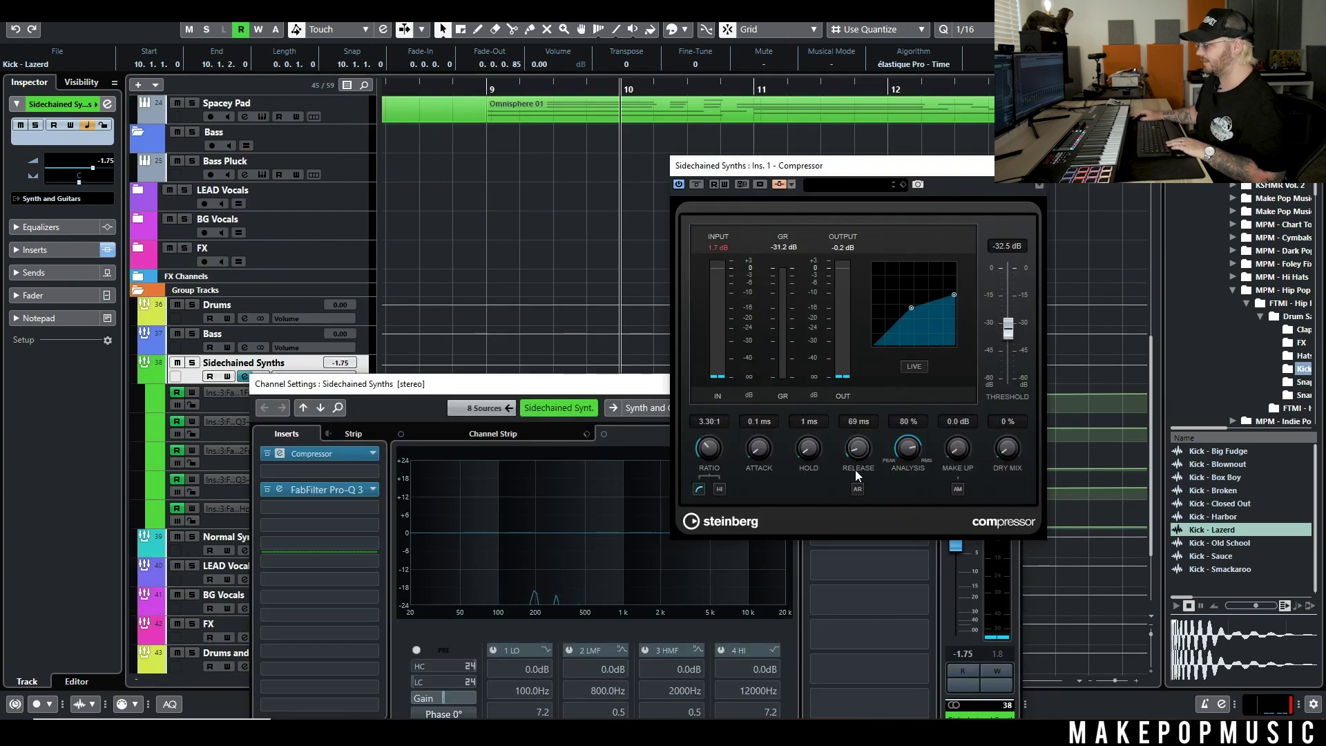
pyautogui.moveTo(952, 301); pyautogui.dragTo(951, 305)
# Step: Play from just before bar 9 to hear the eighth-note trigger pattern through the adjusted Compressor
pyautogui.scroll(8, 477, 227)
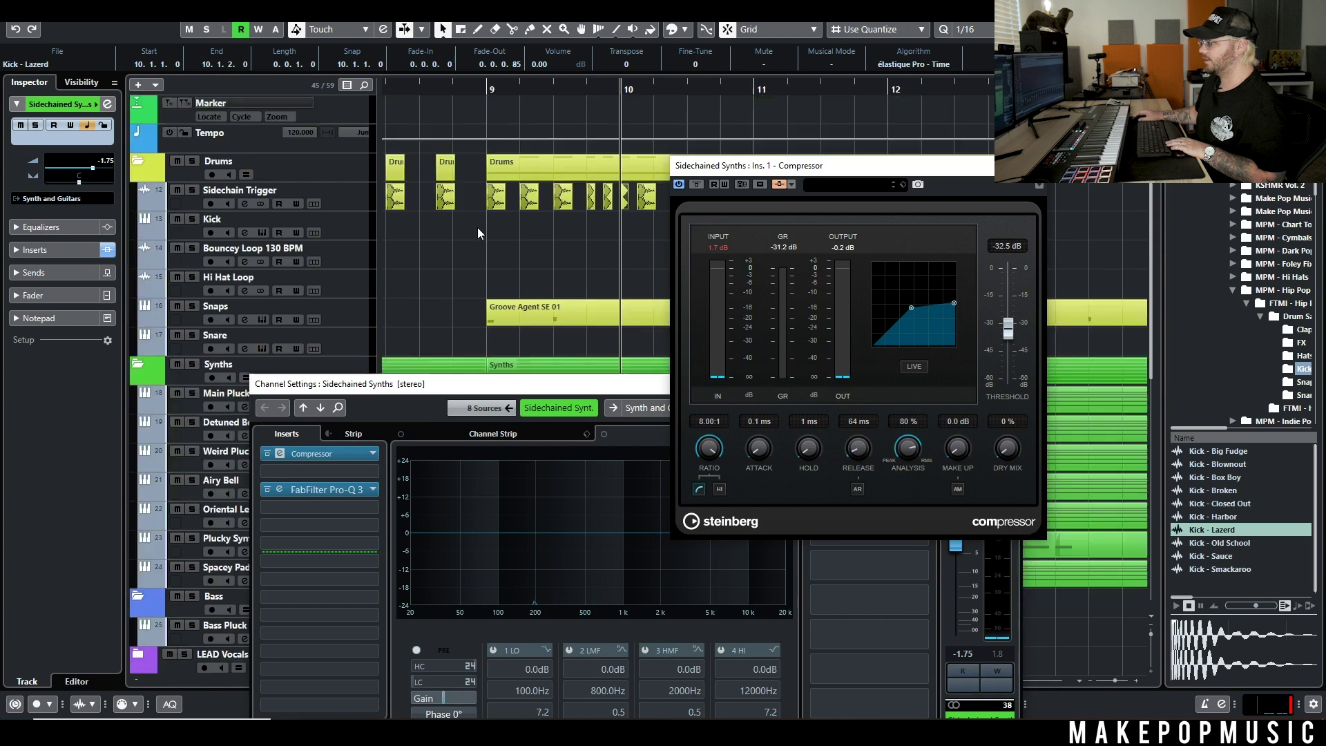
pyautogui.click(471, 86)
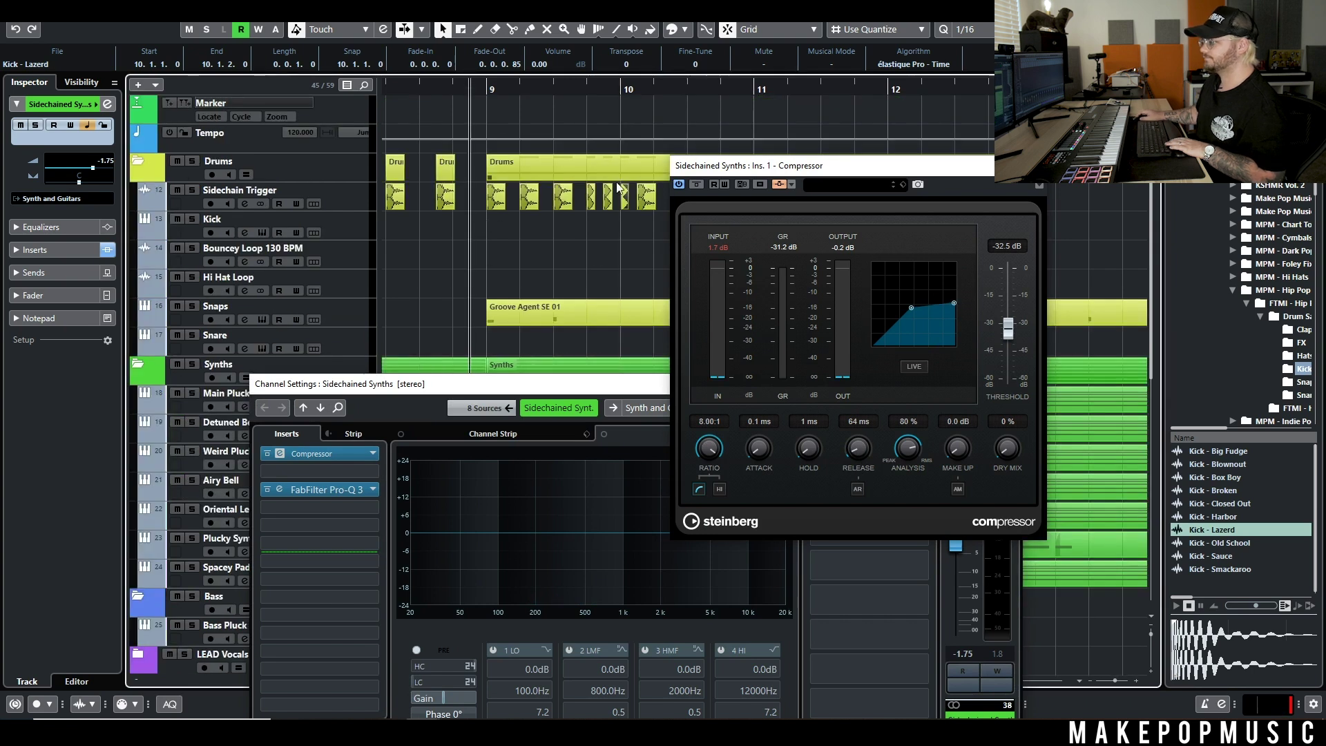
pyautogui.press('space')
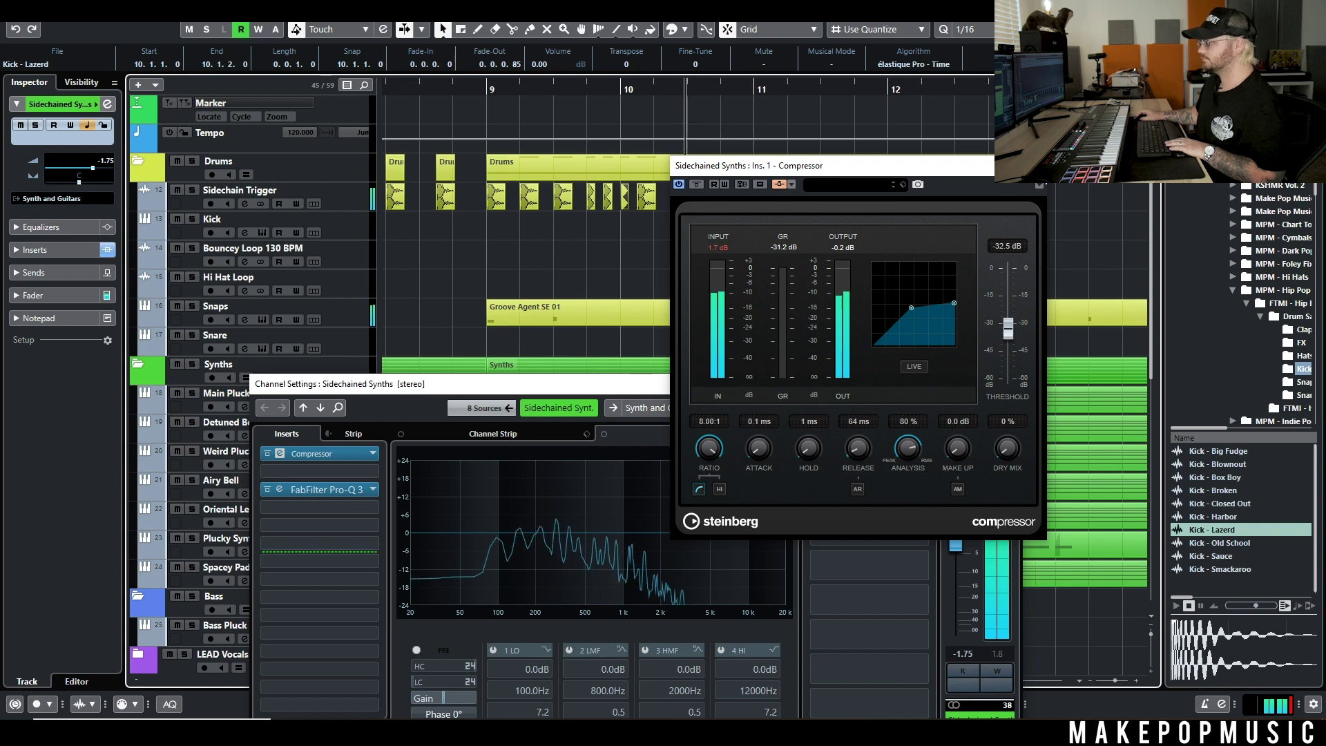
# Step: Undo the extra Sidechain Trigger kicks added in bar 9 and close the Compressor and Sidechained Synths channel settings
pyautogui.click(1036, 166)
pyautogui.press('g')
pyautogui.hotkey('ctrl', 'z')
pyautogui.hotkey('ctrl', 'z')
pyautogui.hotkey('ctrl', 'z')
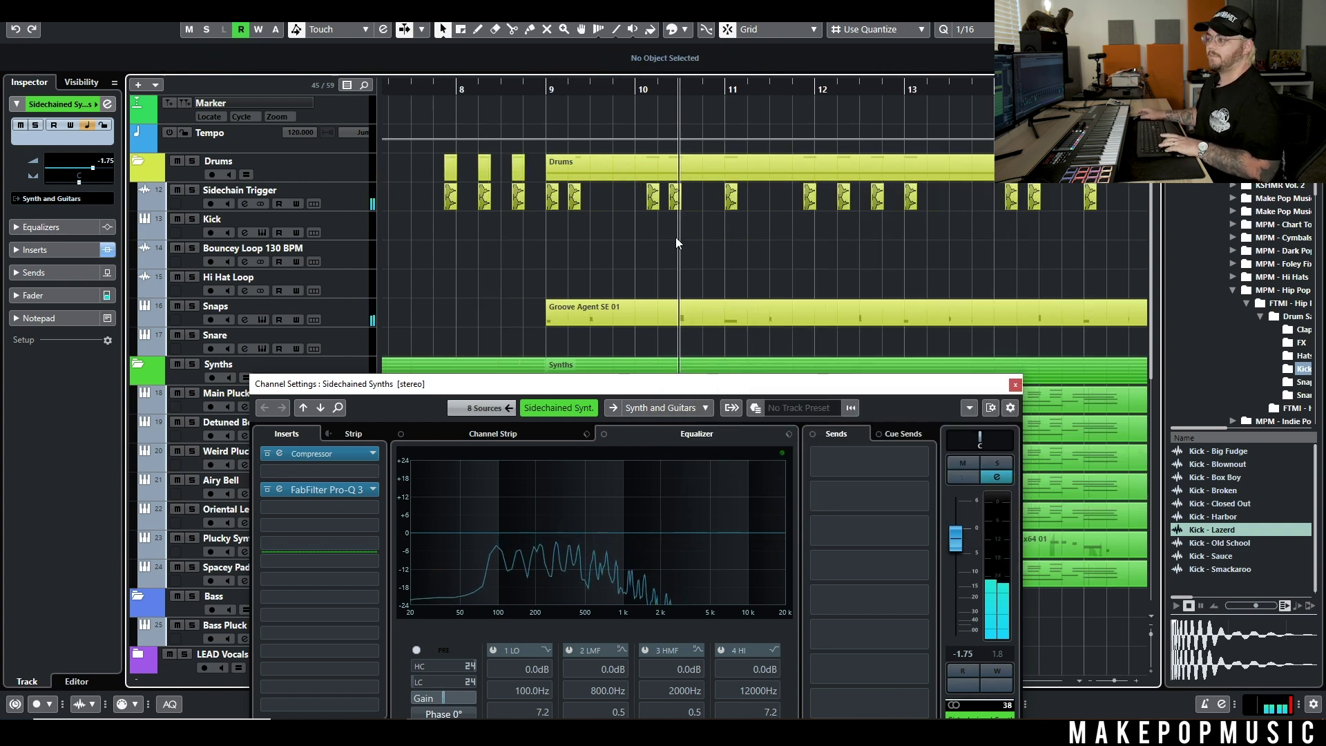
pyautogui.click(1016, 384)
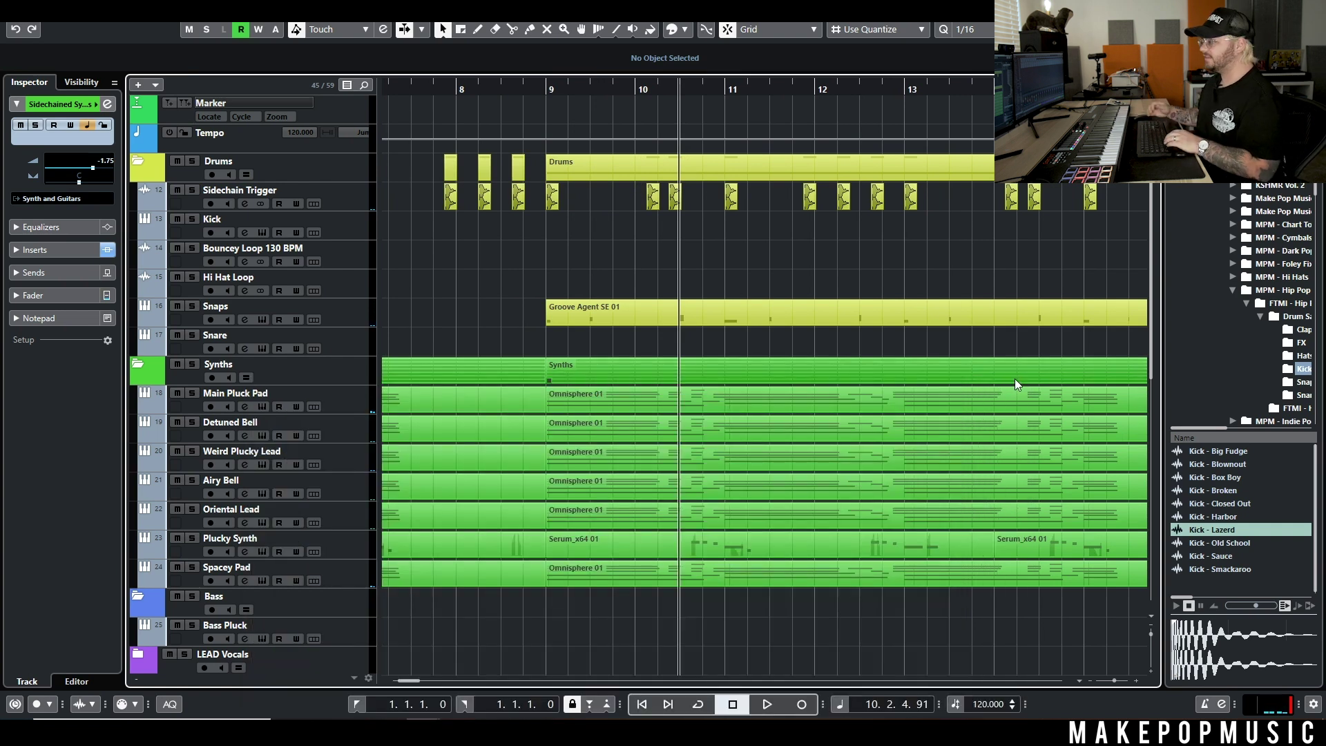
pyautogui.press('g')
pyautogui.press('g')
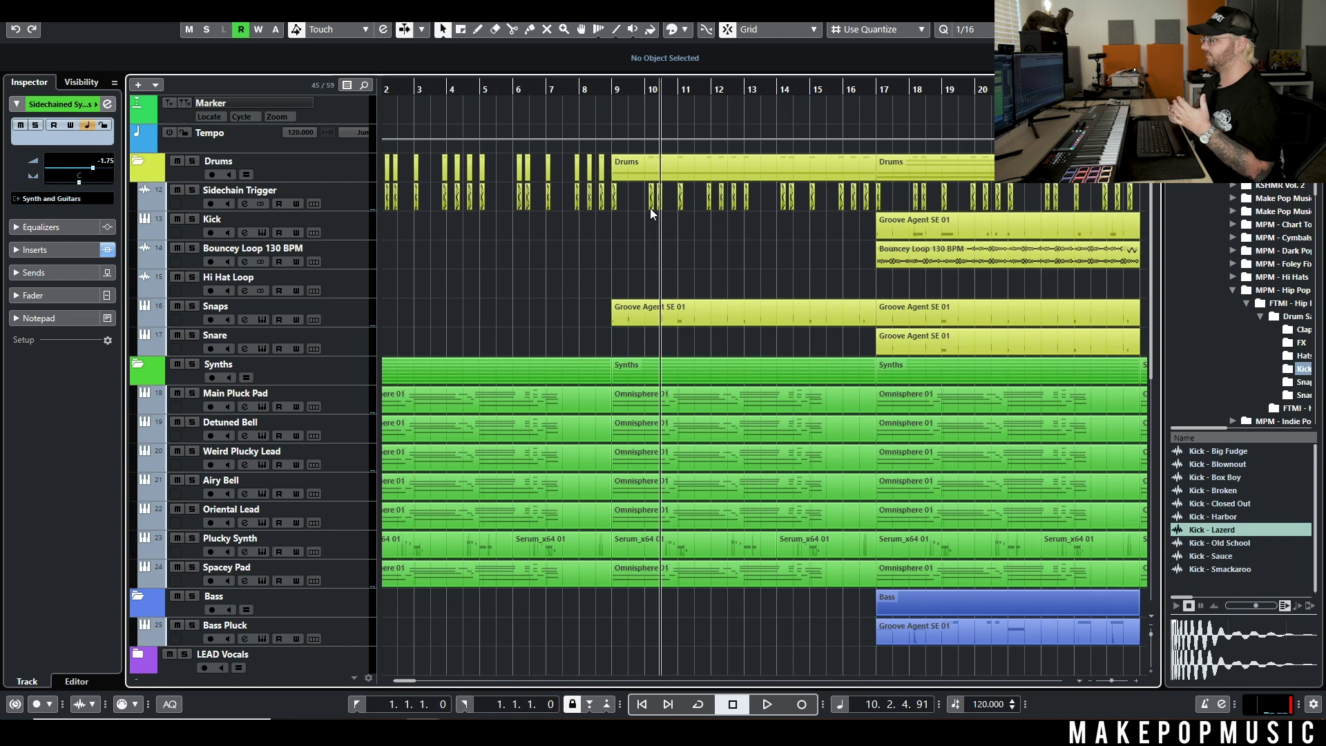
pyautogui.press('g')
pyautogui.press('g')
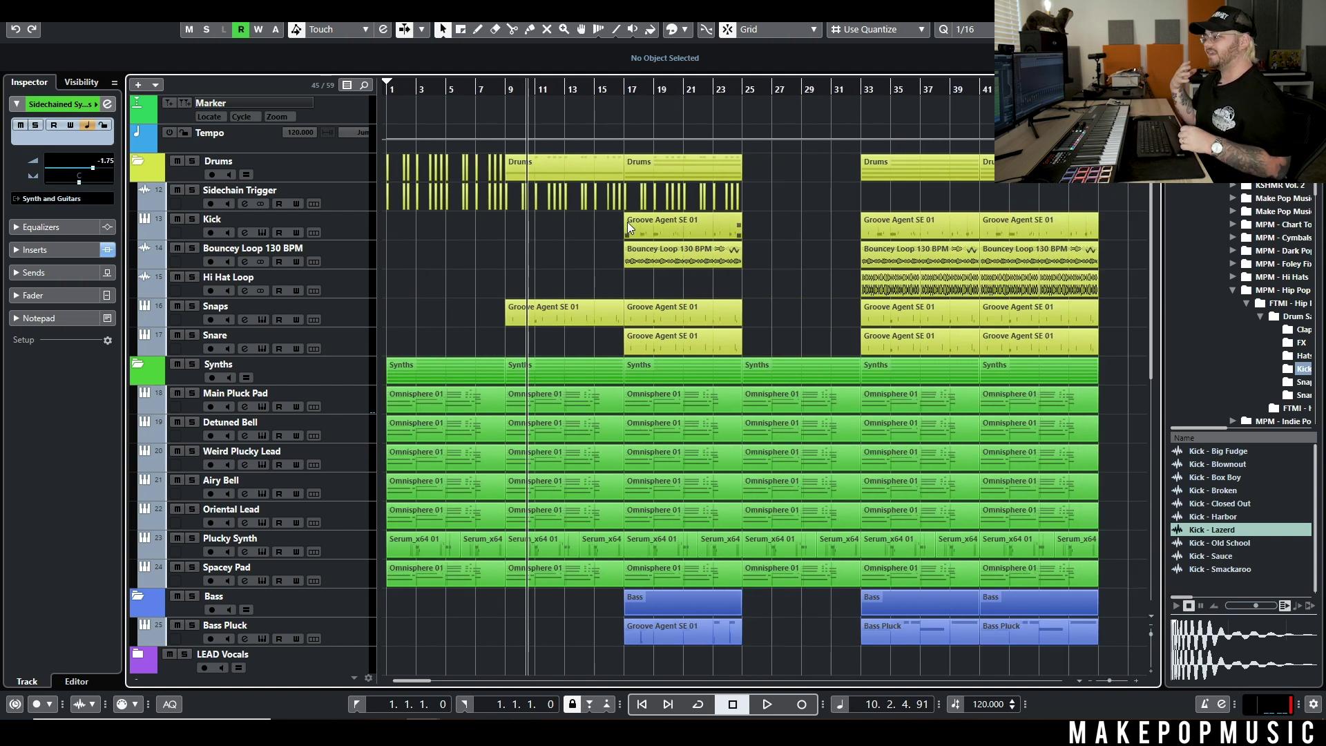